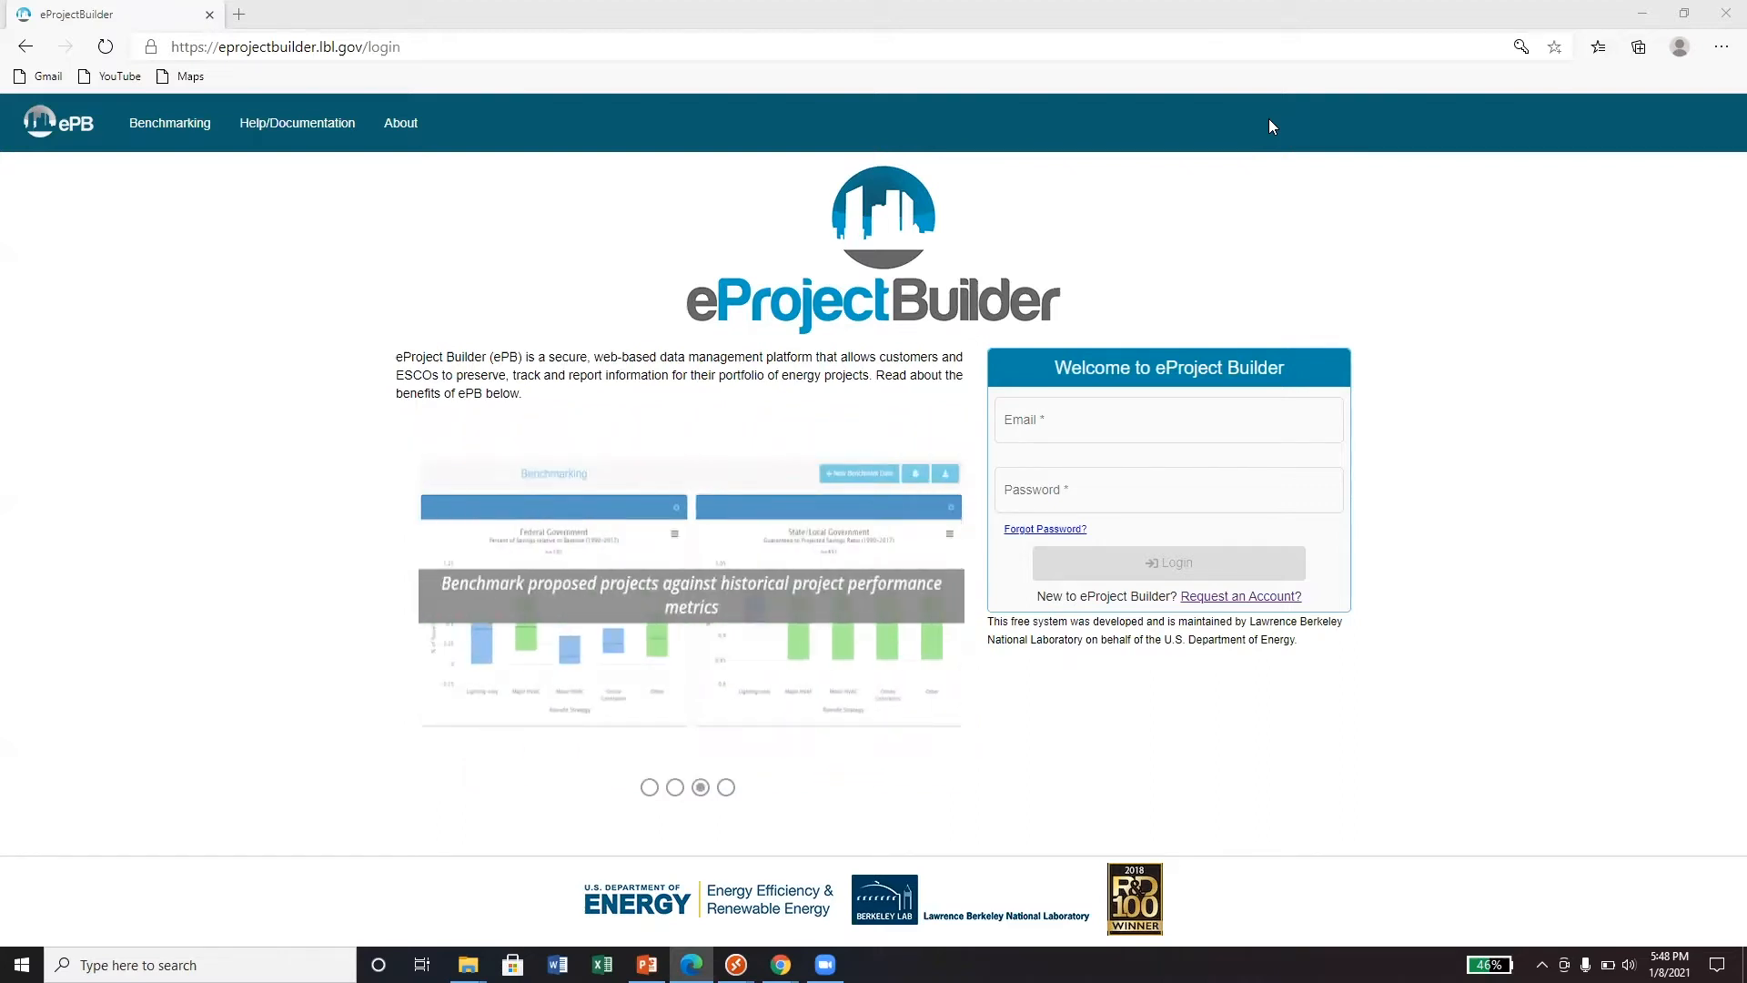
# - Open the account registration form through the login page's 'Request an Account?' link
pyautogui.click(1231, 598)
# - Enter the first and last name, title ENGINEER and organization ESCO 1
pyautogui.click(124, 288)
pyautogui.write('FIRST NAME')
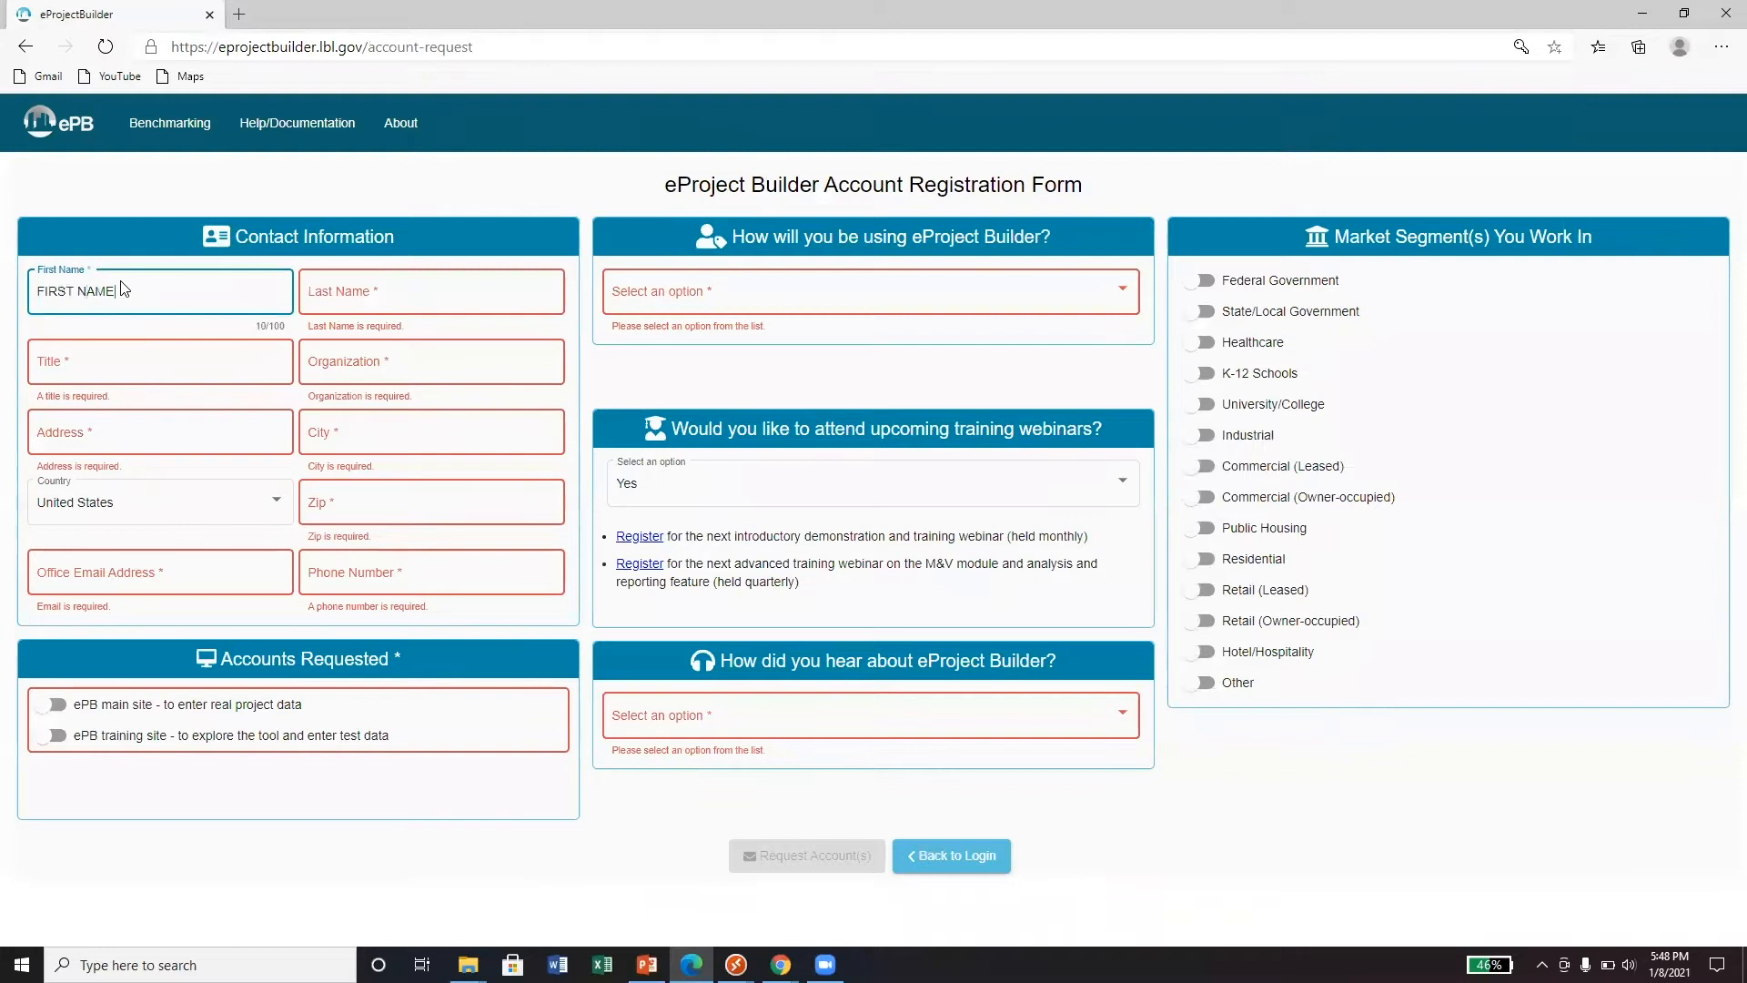
pyautogui.press('Tab')
pyautogui.write('LAST NAME')
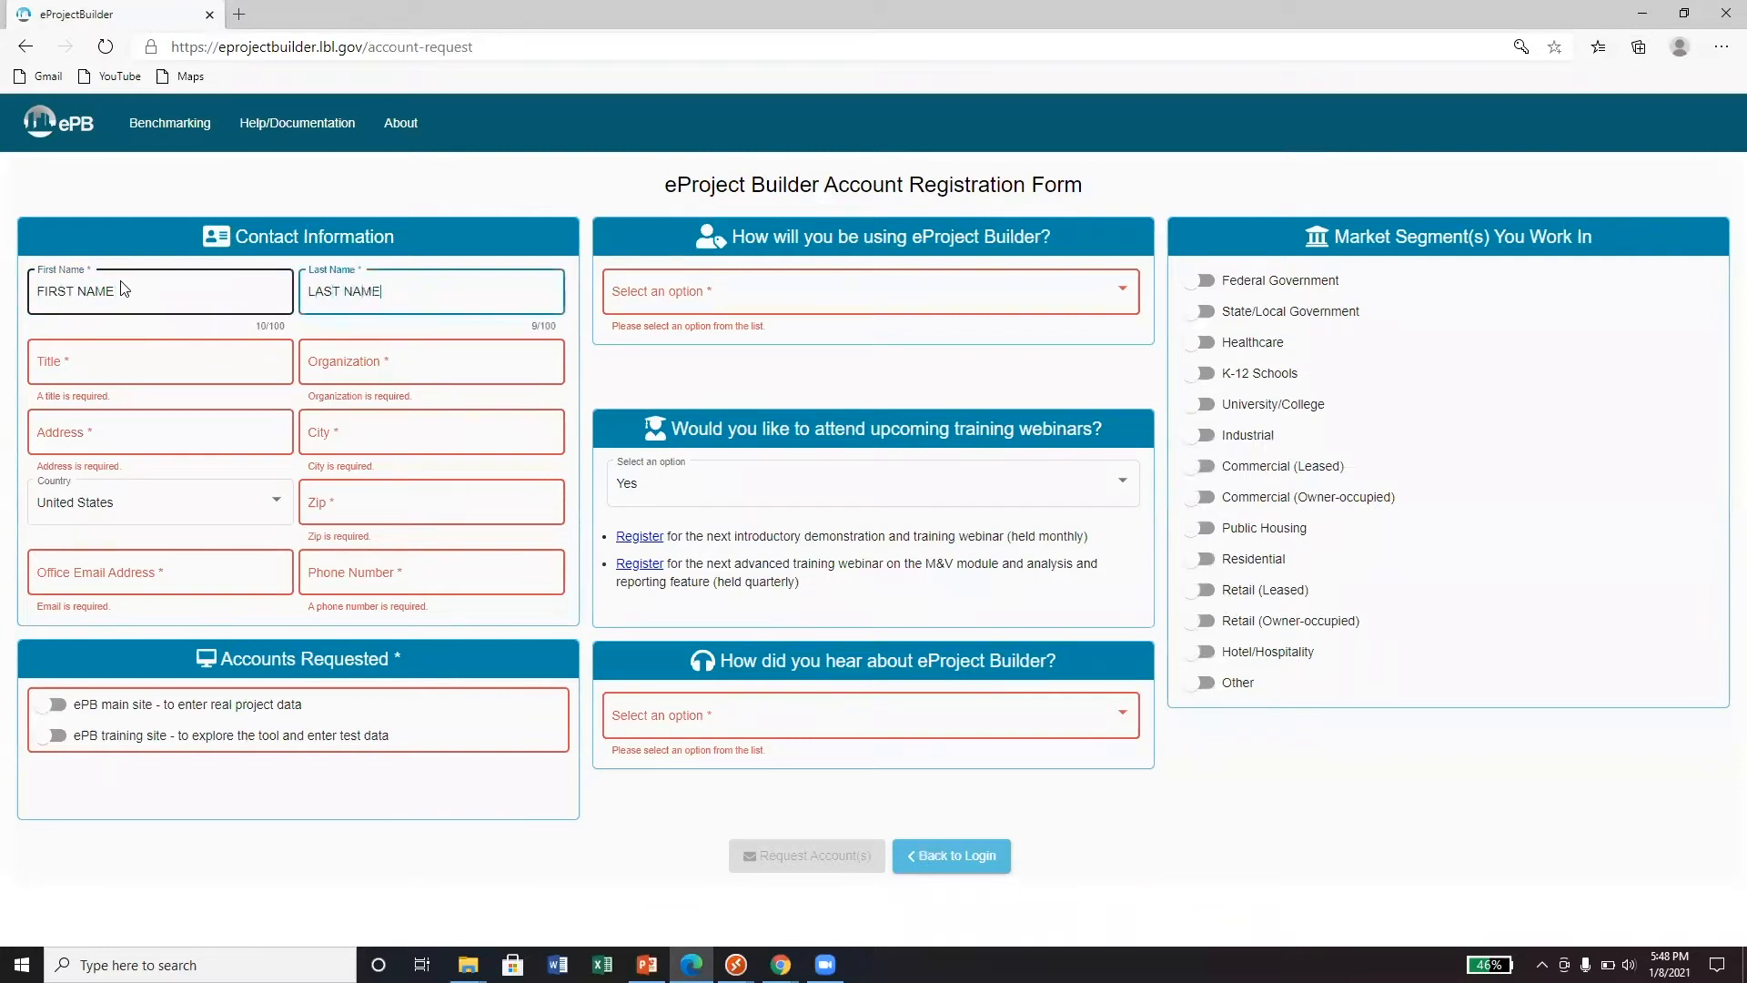
pyautogui.click(100, 365)
pyautogui.write('ENGINEER')
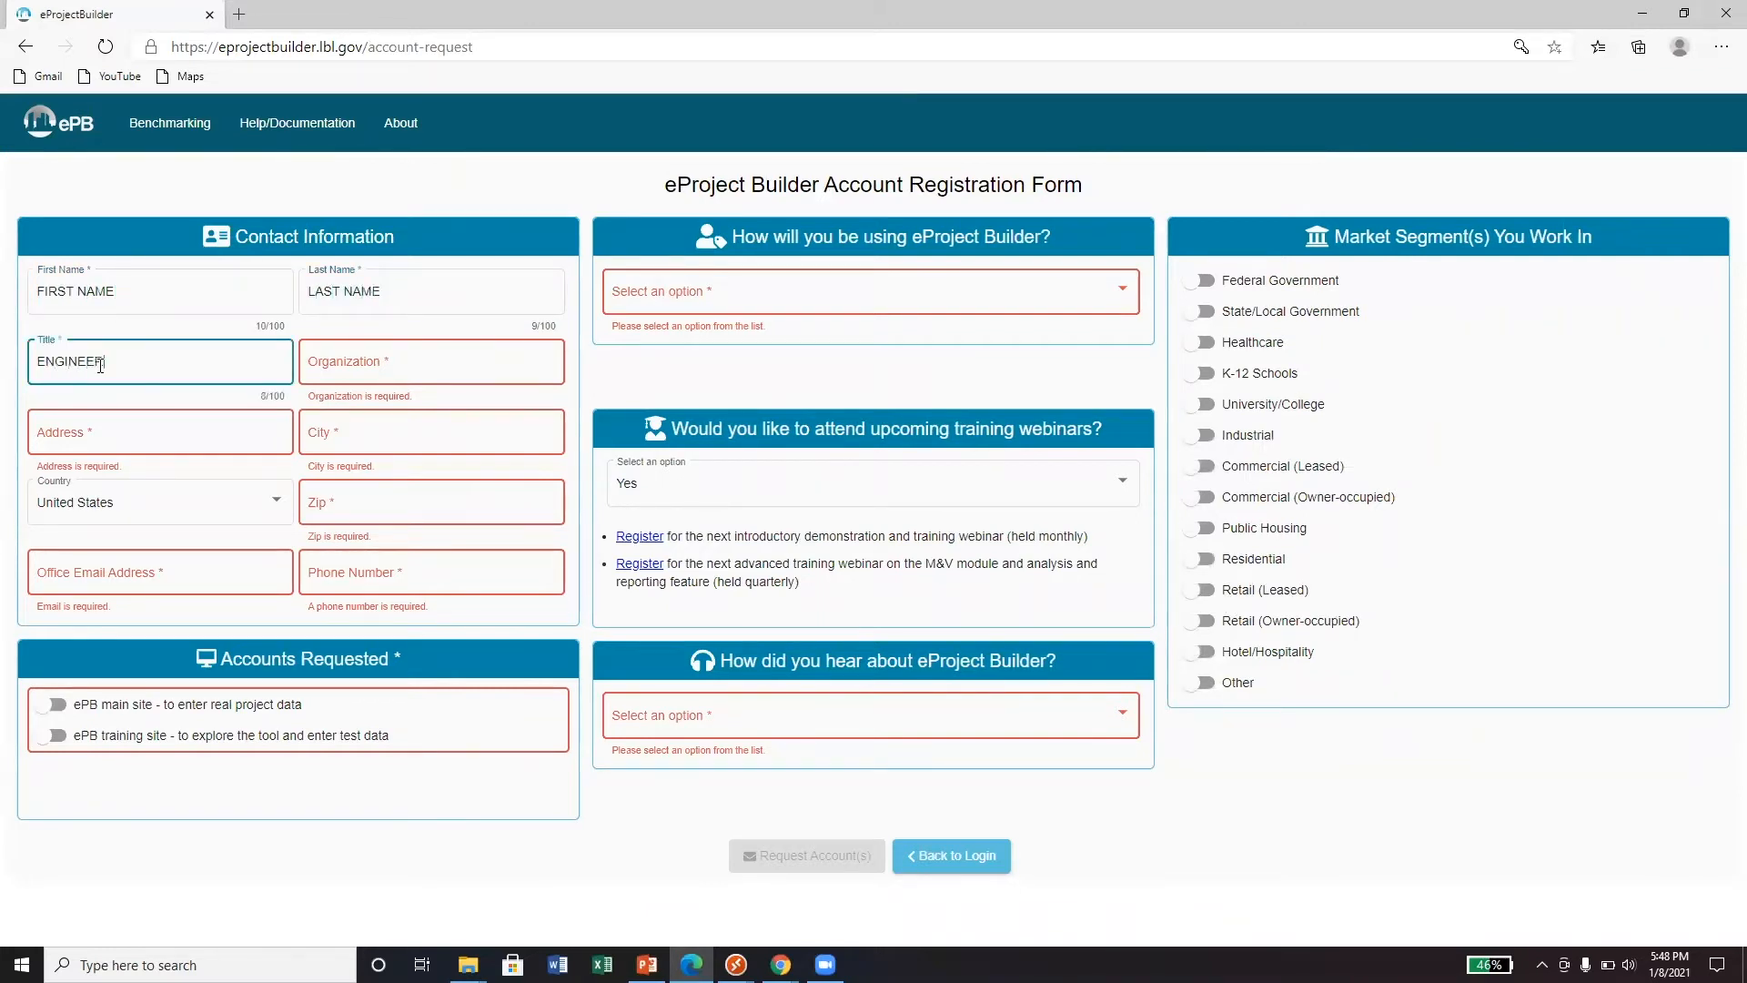
pyautogui.press('Tab')
pyautogui.write('ESCO 1')
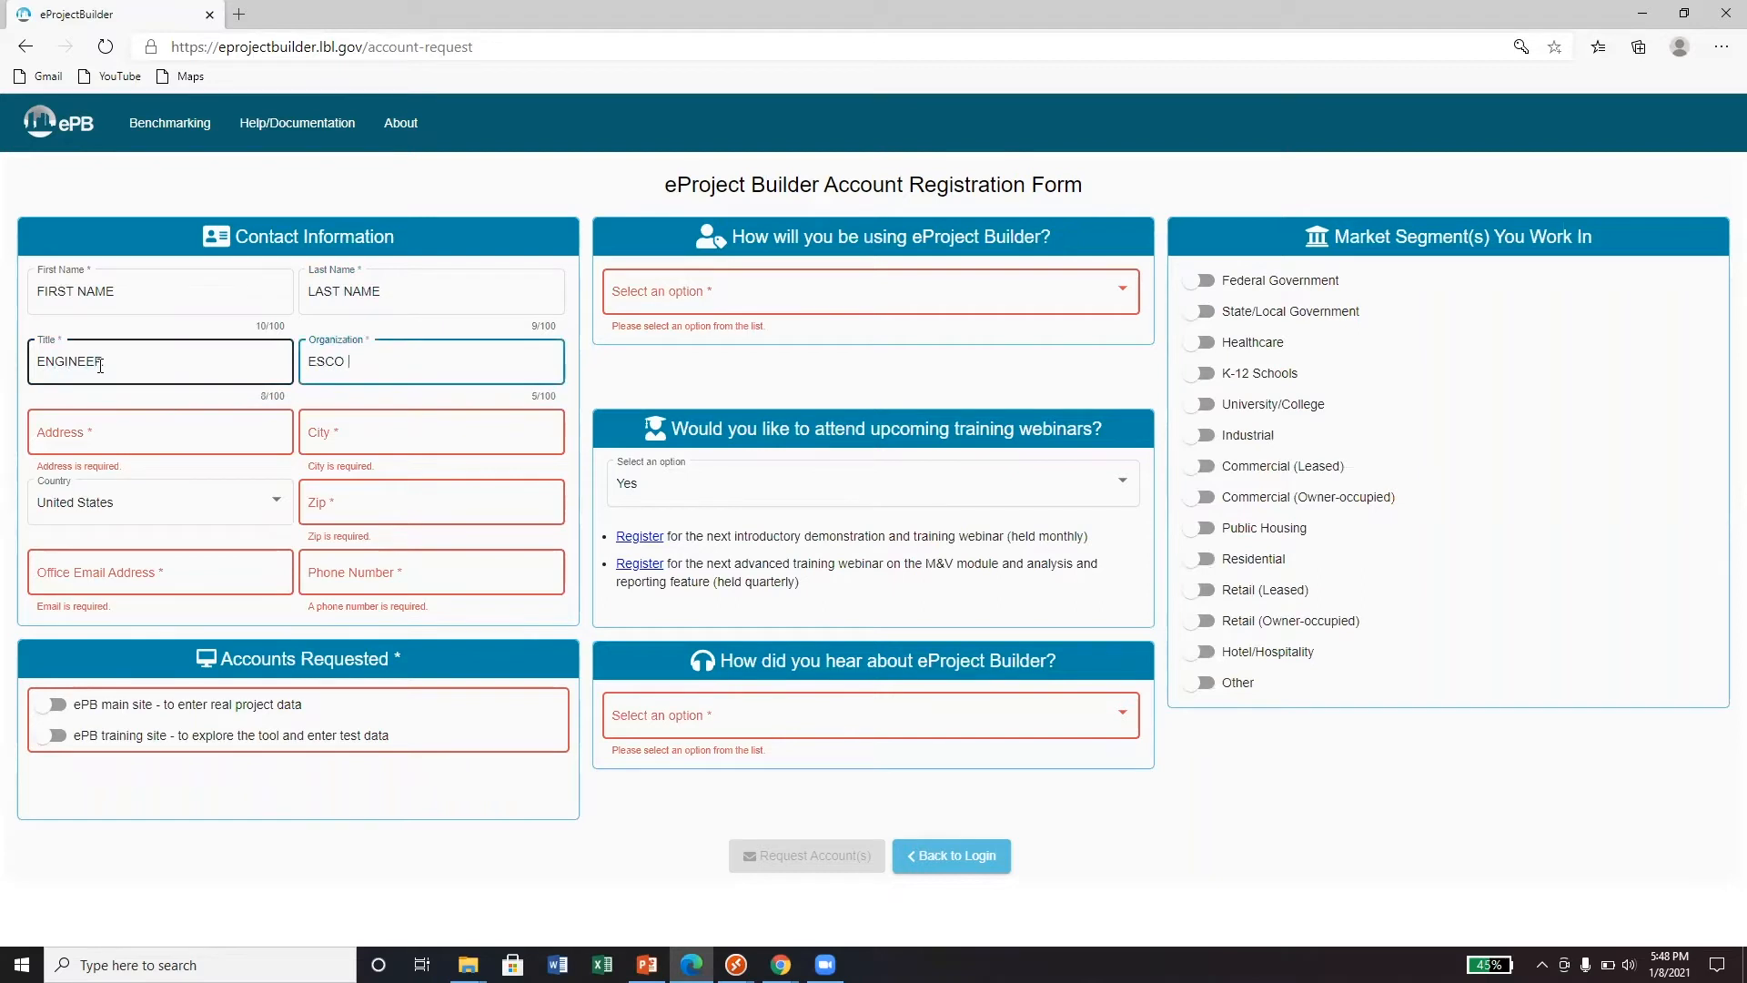
# - Fill in the street address, city, zip code, office e-mail and phone number
pyautogui.click(66, 444)
pyautogui.write('11 ESCO ROAD')
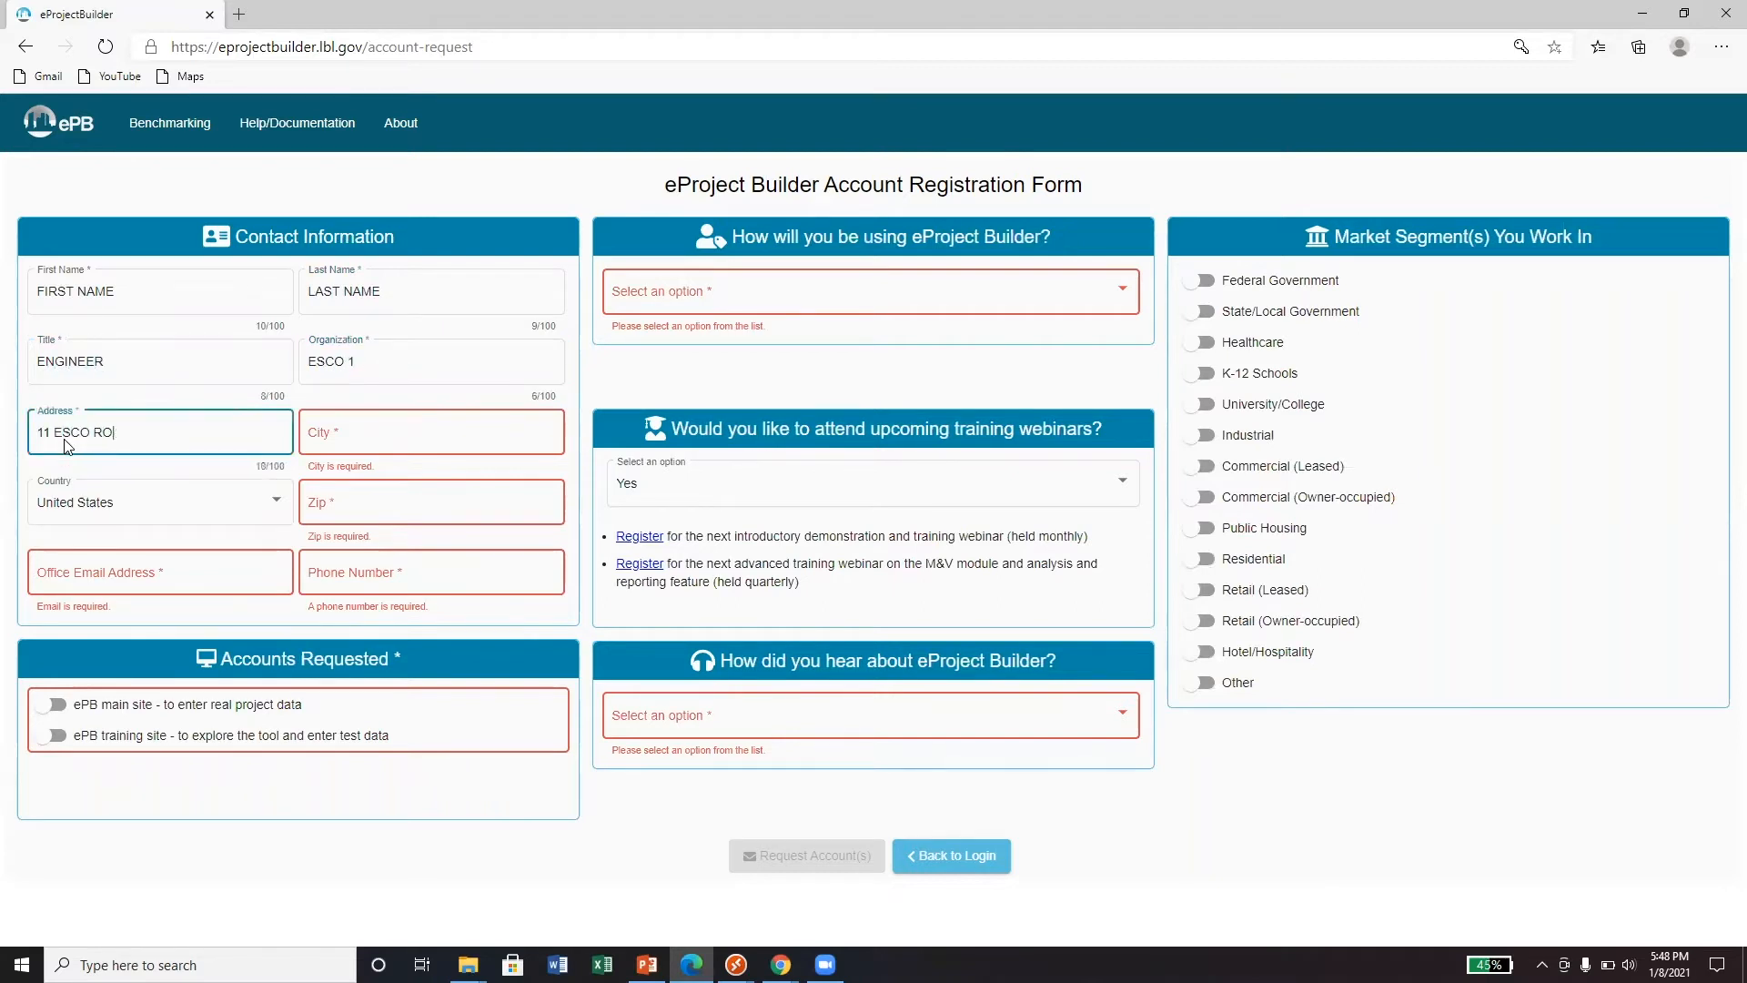
pyautogui.click(340, 437)
pyautogui.write('ESCO CITY')
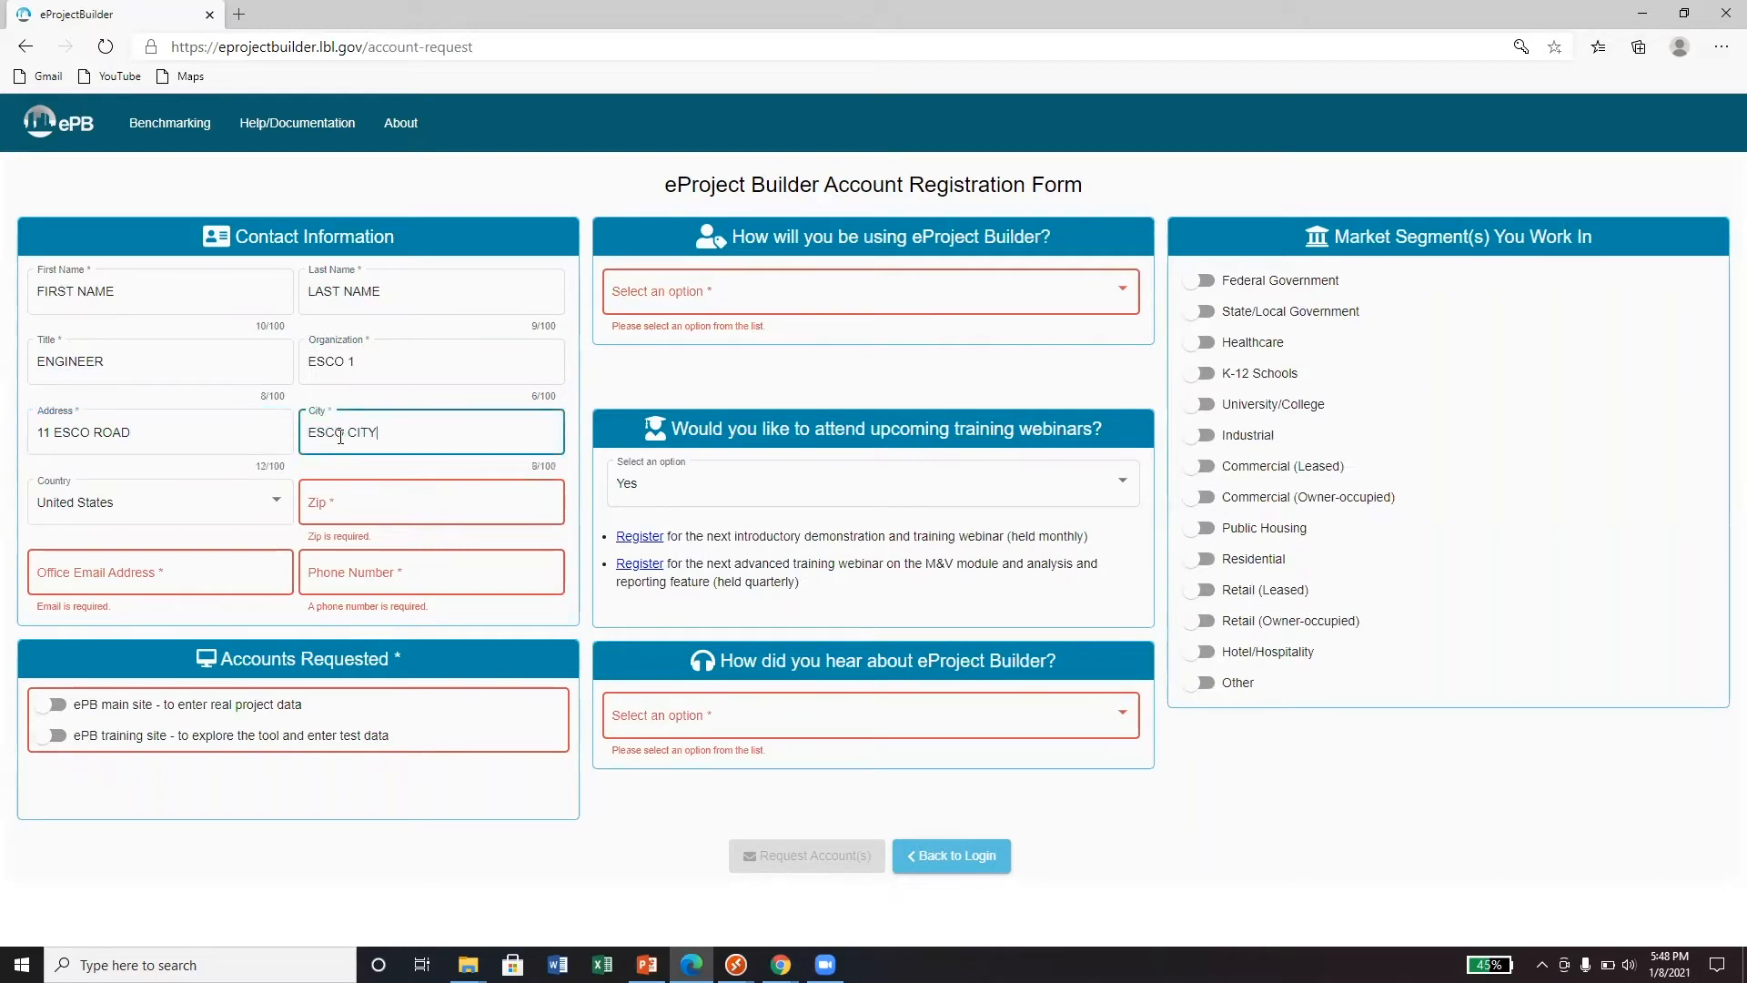
pyautogui.click(350, 502)
pyautogui.write('11111')
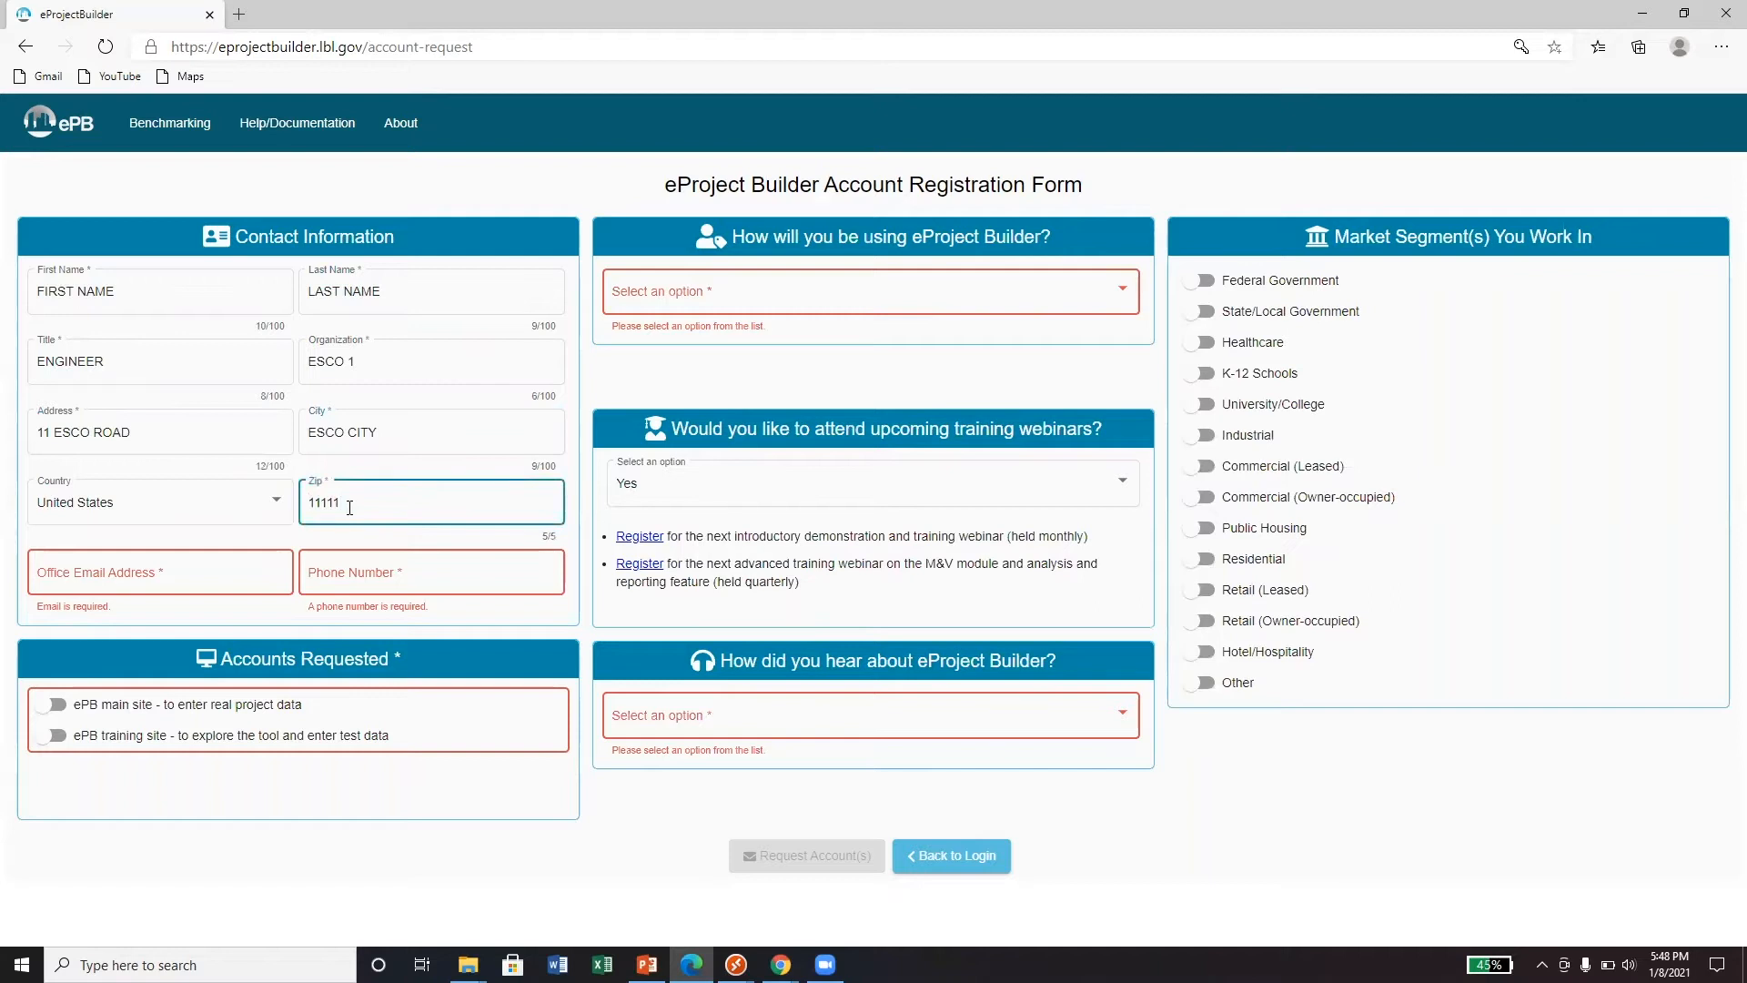
pyautogui.click(167, 579)
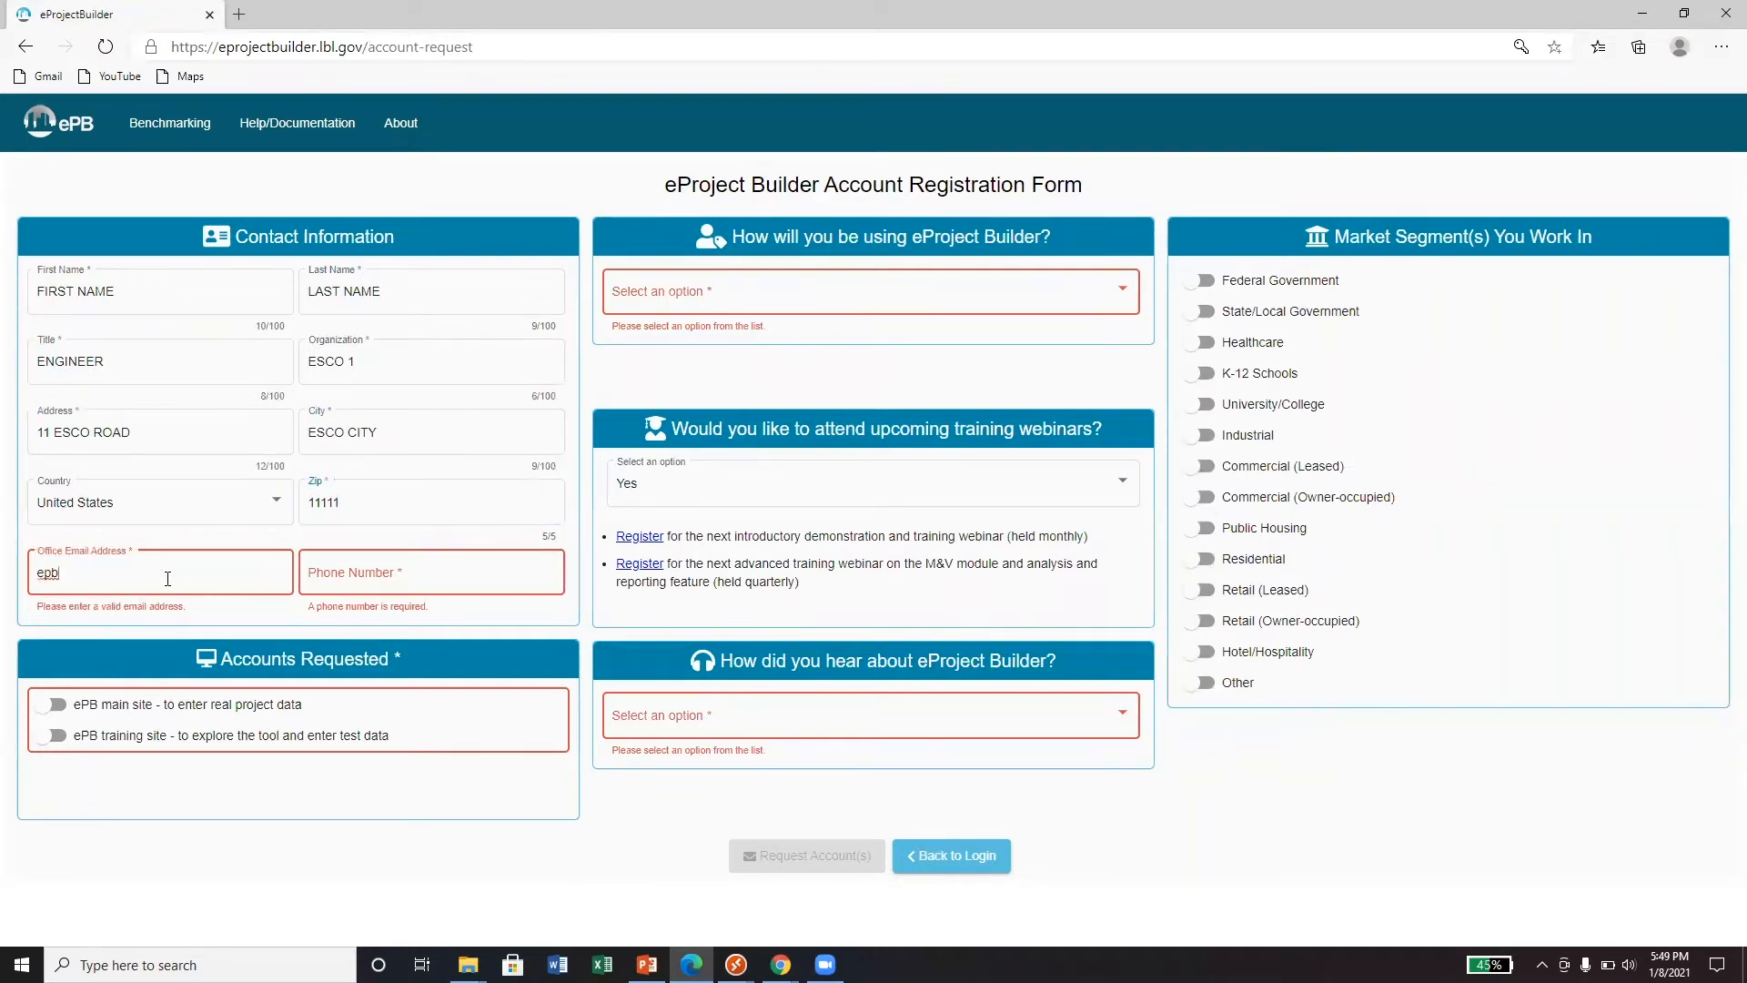
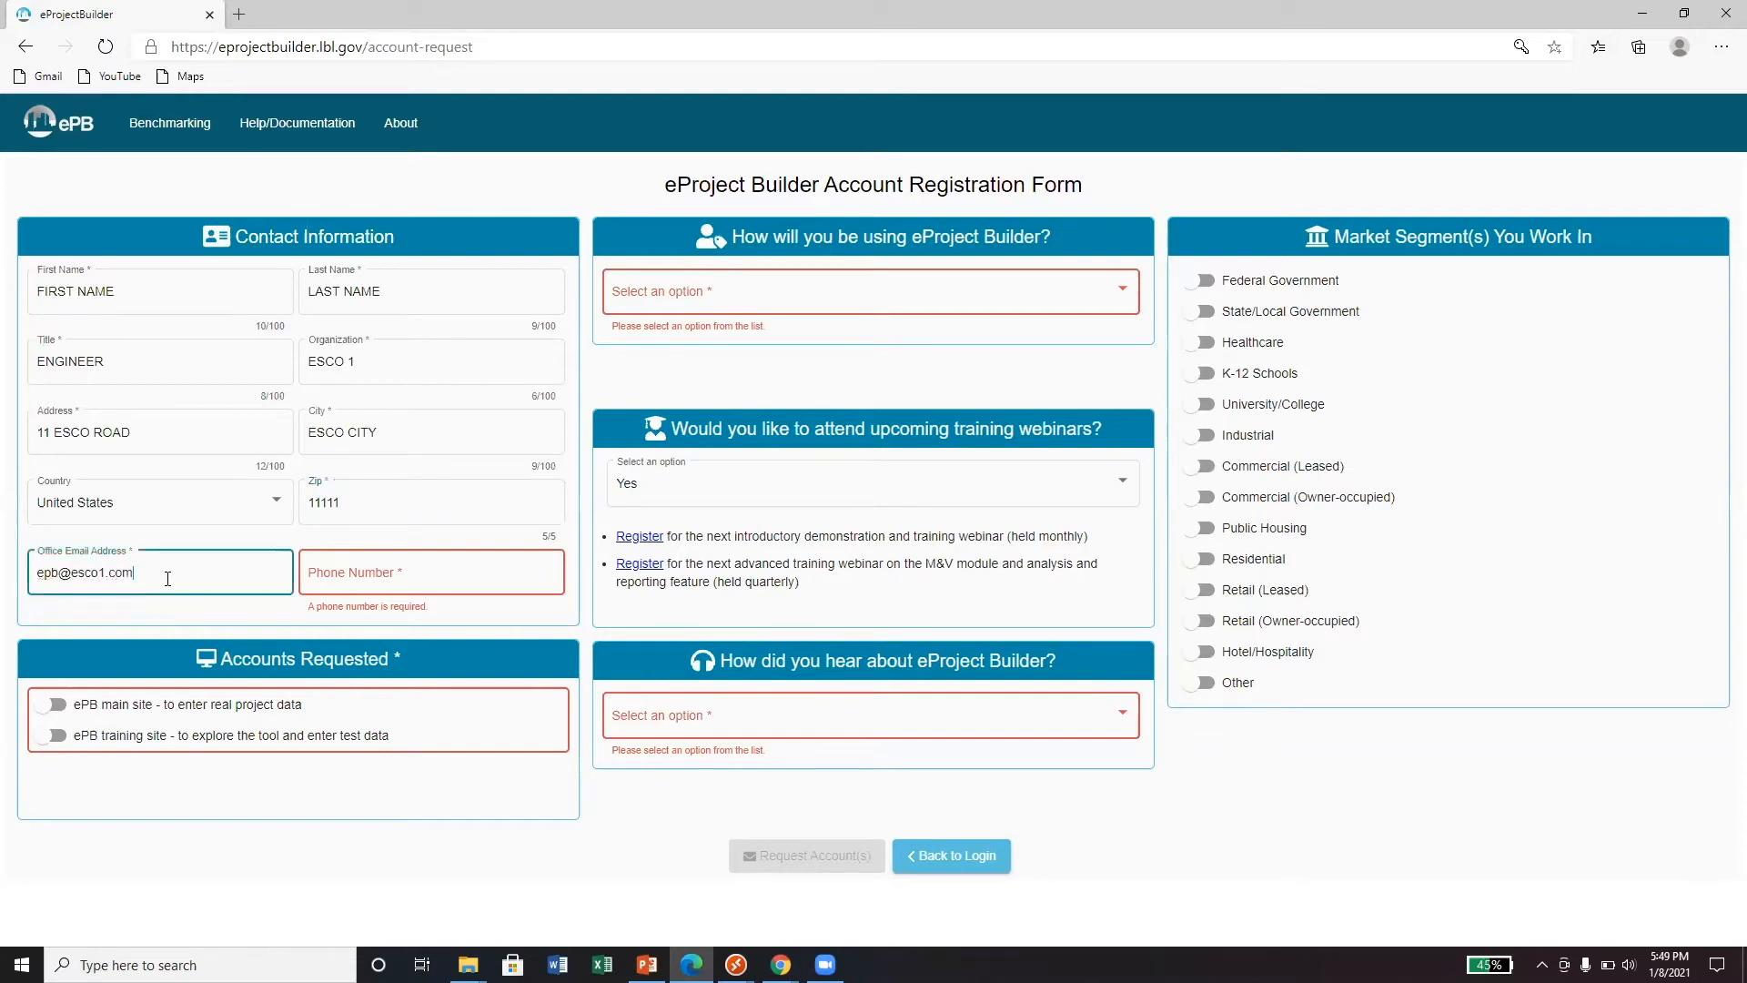
pyautogui.click(370, 570)
pyautogui.write('111')
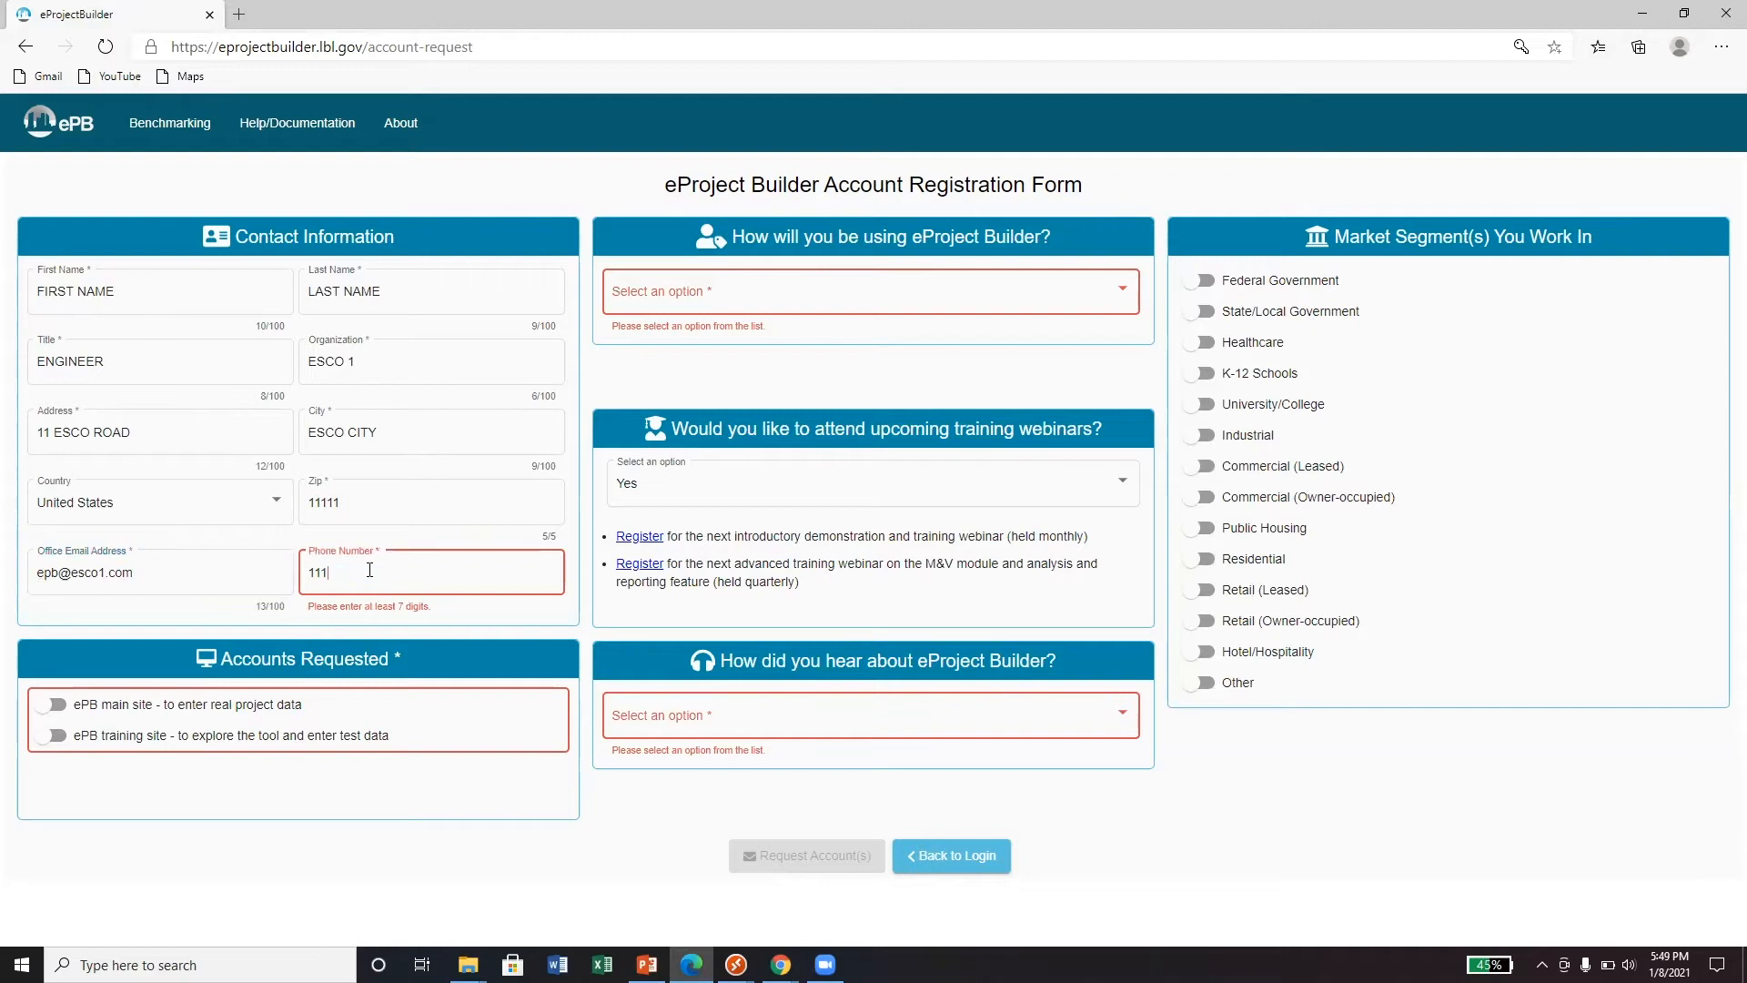
pyautogui.write('2223333')
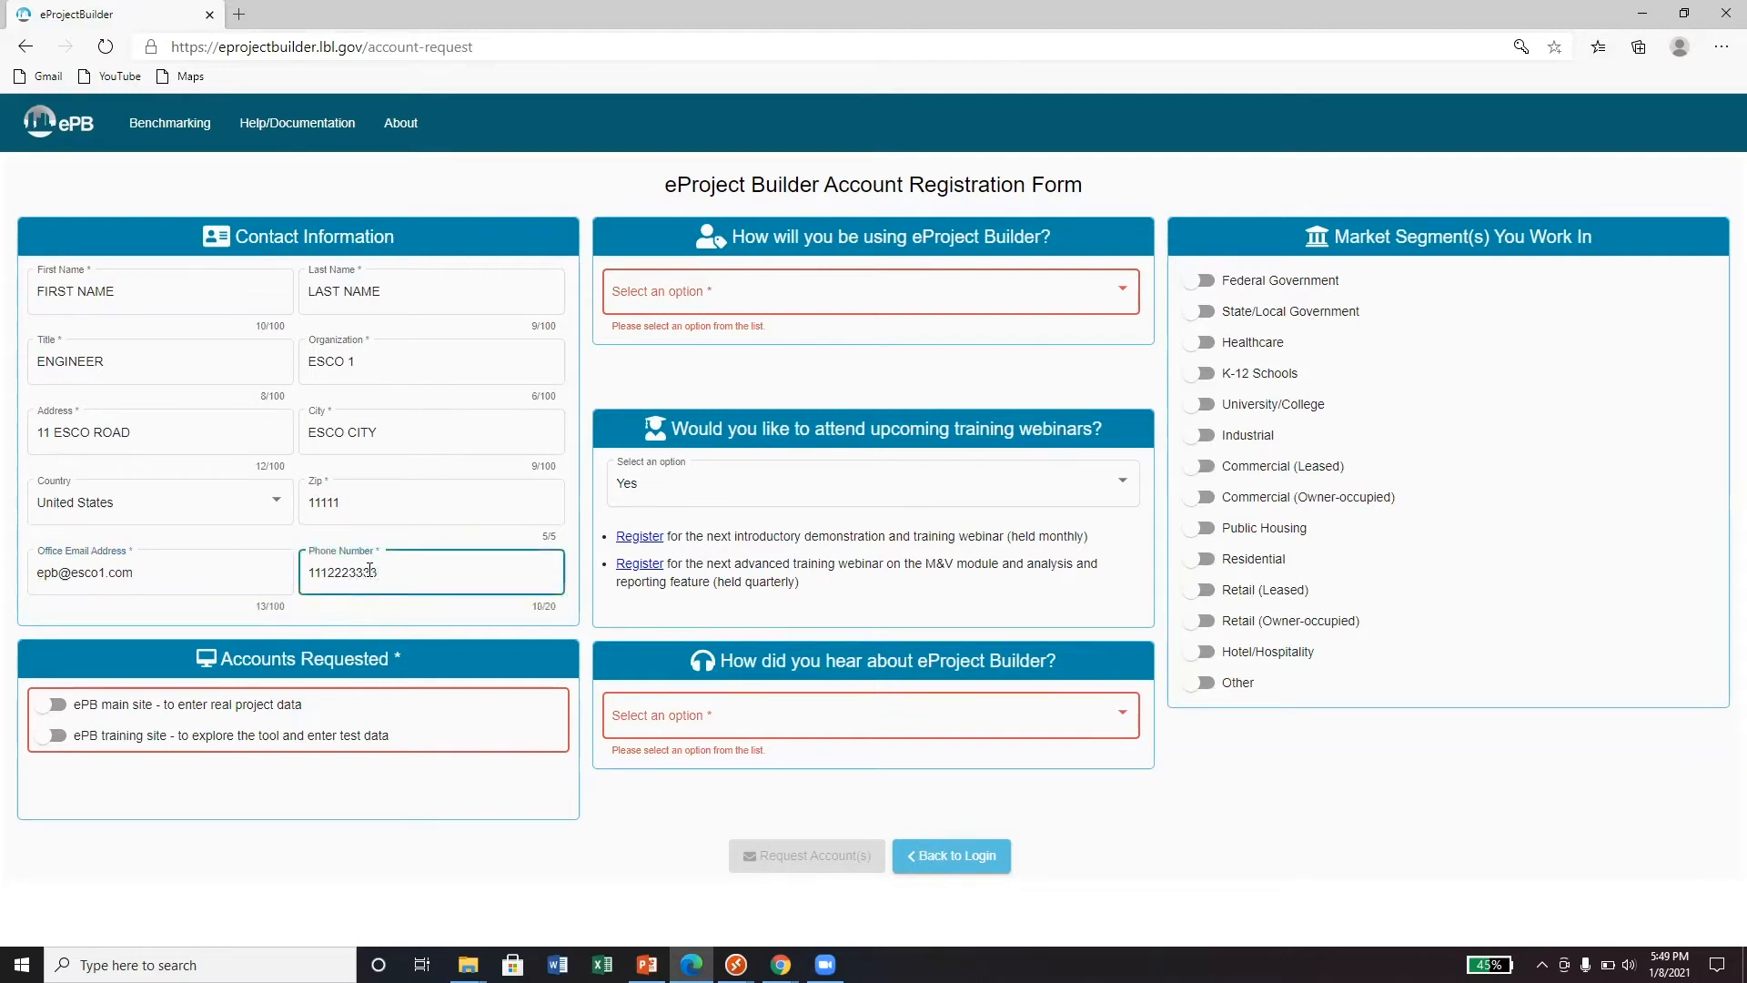
# - Request an ePB main-site account as an ESCO who learned about ePB at a conference
pyautogui.click(66, 714)
pyautogui.click(778, 721)
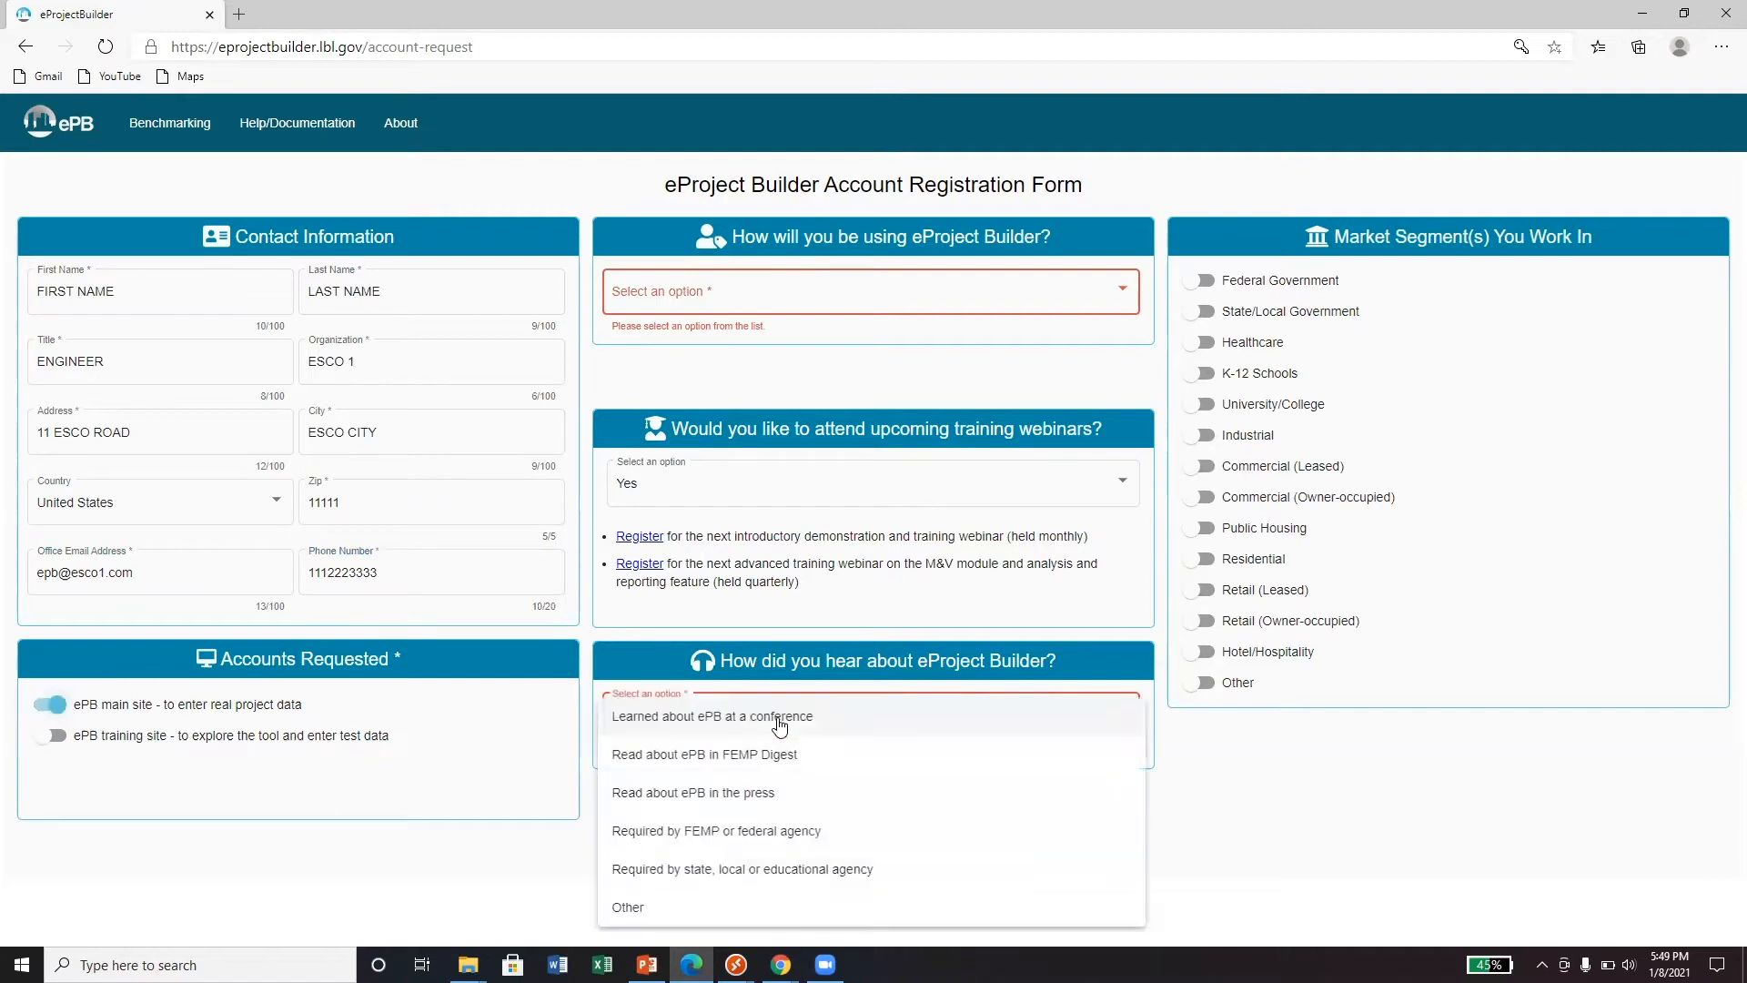
pyautogui.click(778, 719)
pyautogui.click(751, 312)
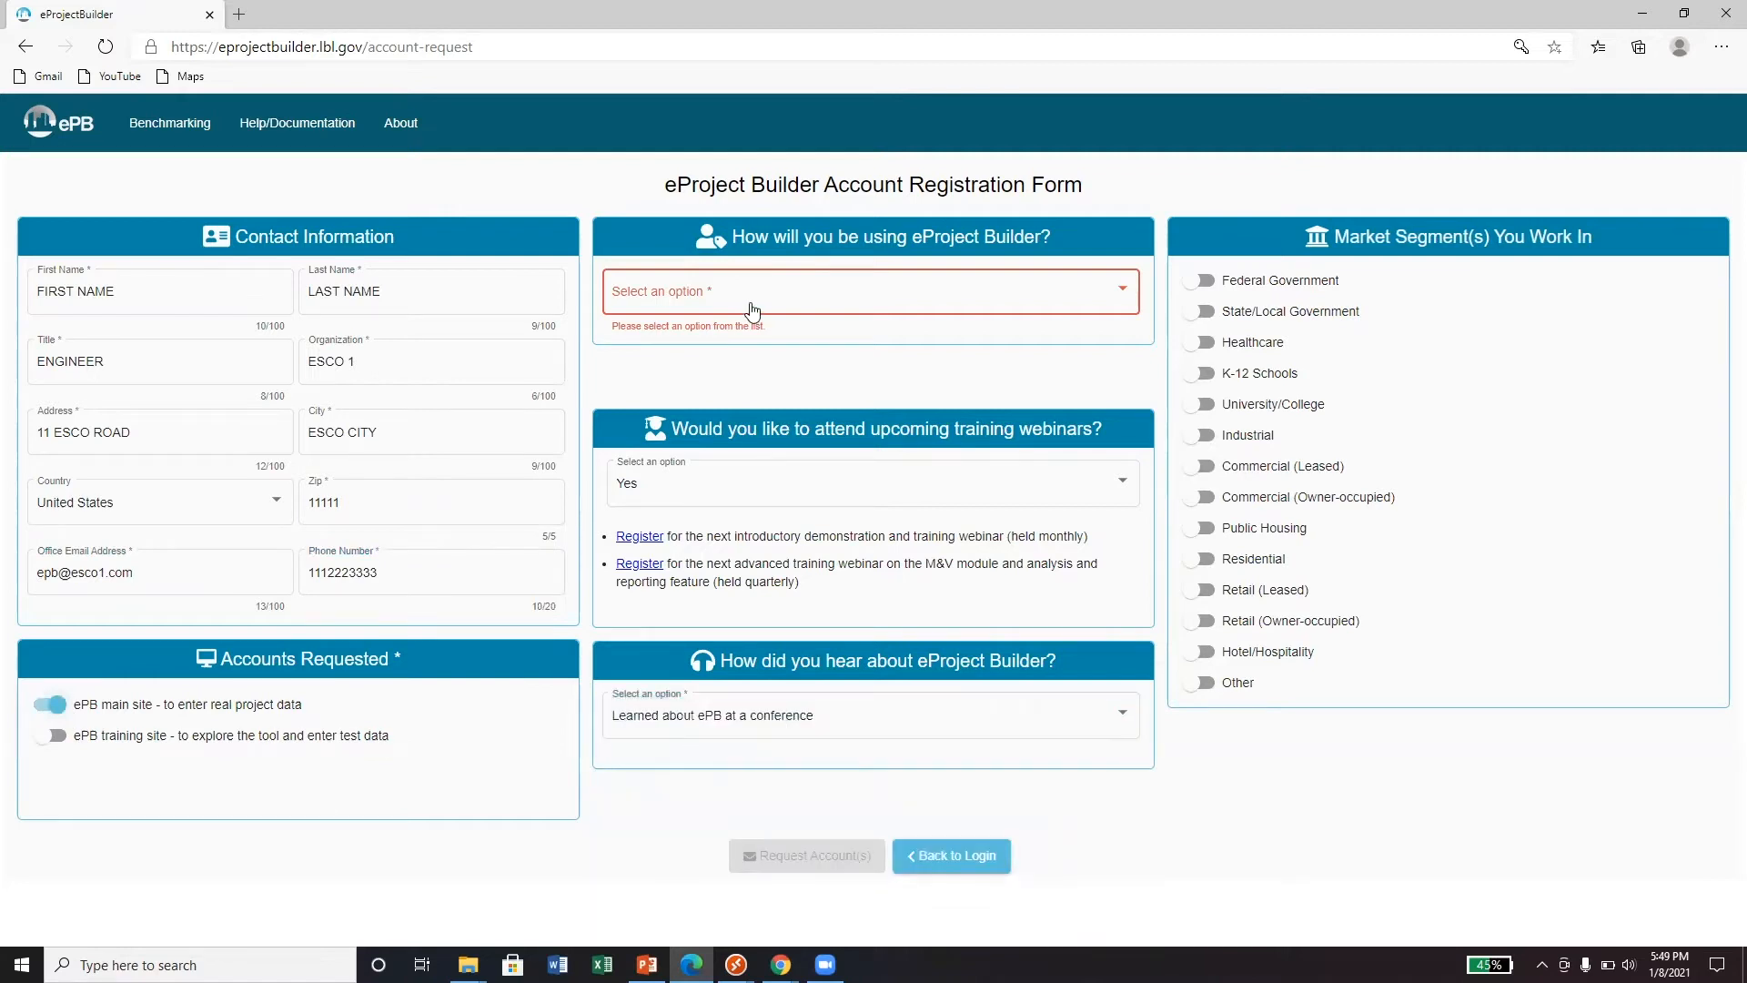
pyautogui.click(747, 331)
pyautogui.click(40, 575)
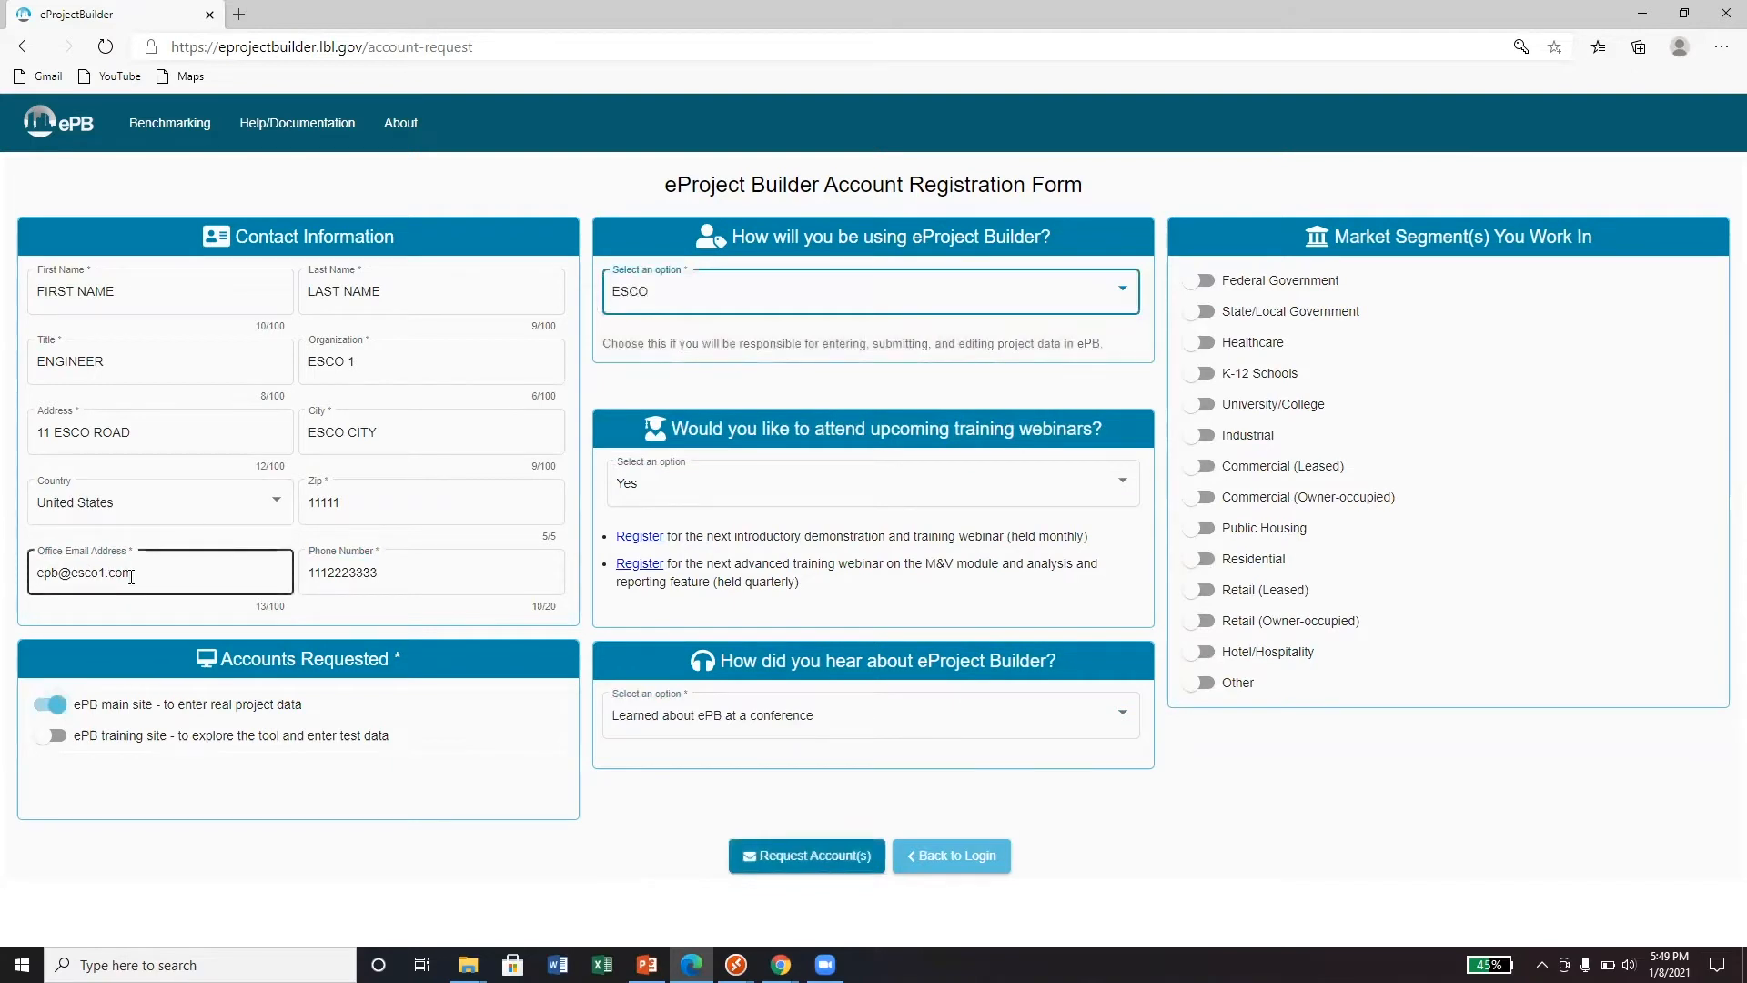
pyautogui.click(818, 861)
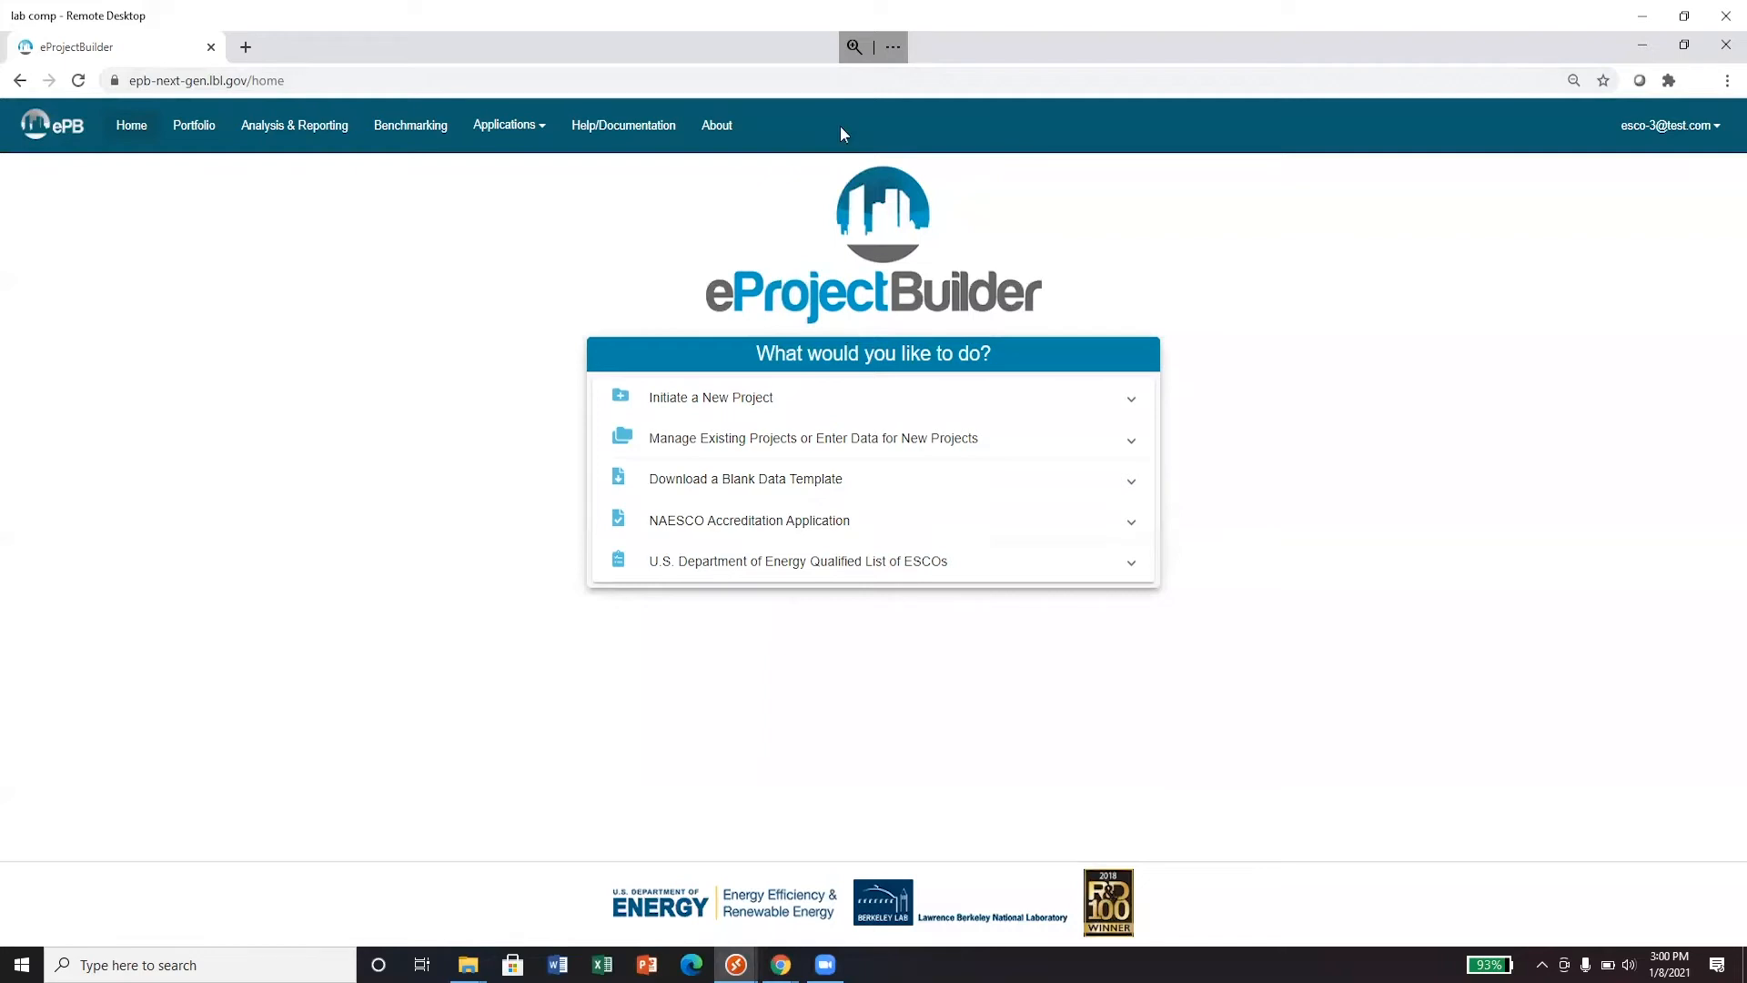
# - Go to the NAESCO Accreditation page from the Applications menu
pyautogui.click(501, 132)
pyautogui.click(510, 171)
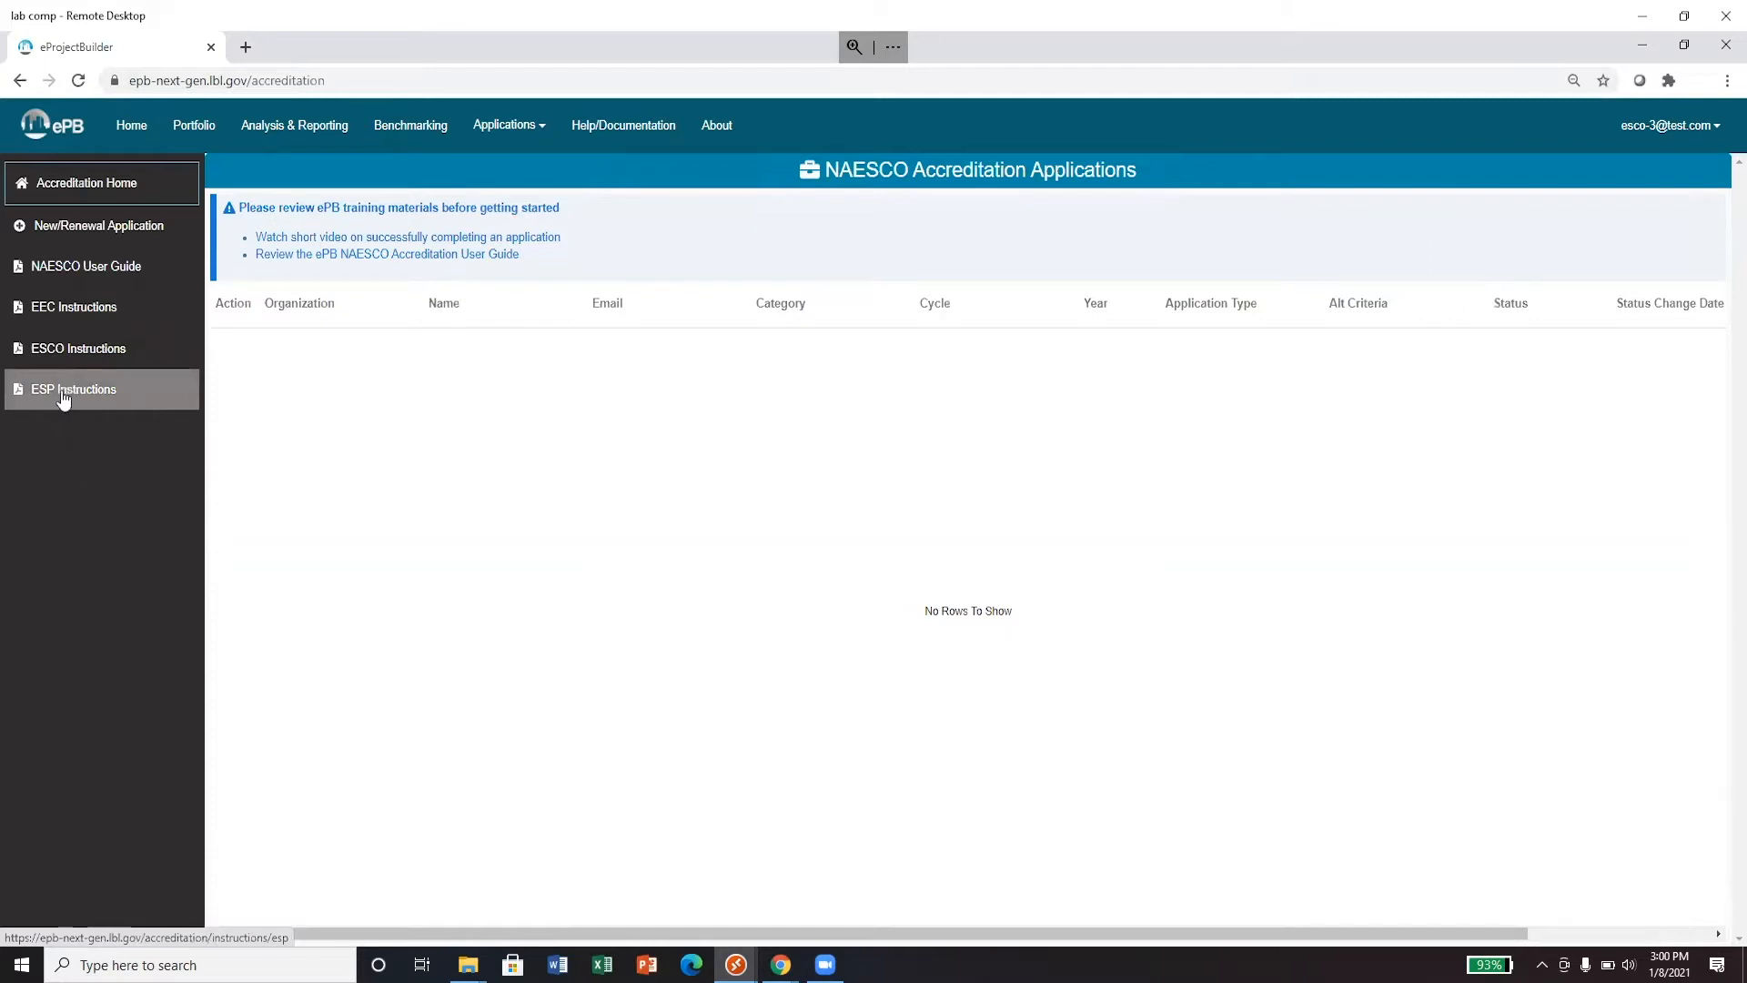
# - Start a New ESCO application for Spring 2021 with alternative criteria set to No
pyautogui.click(88, 239)
pyautogui.click(822, 238)
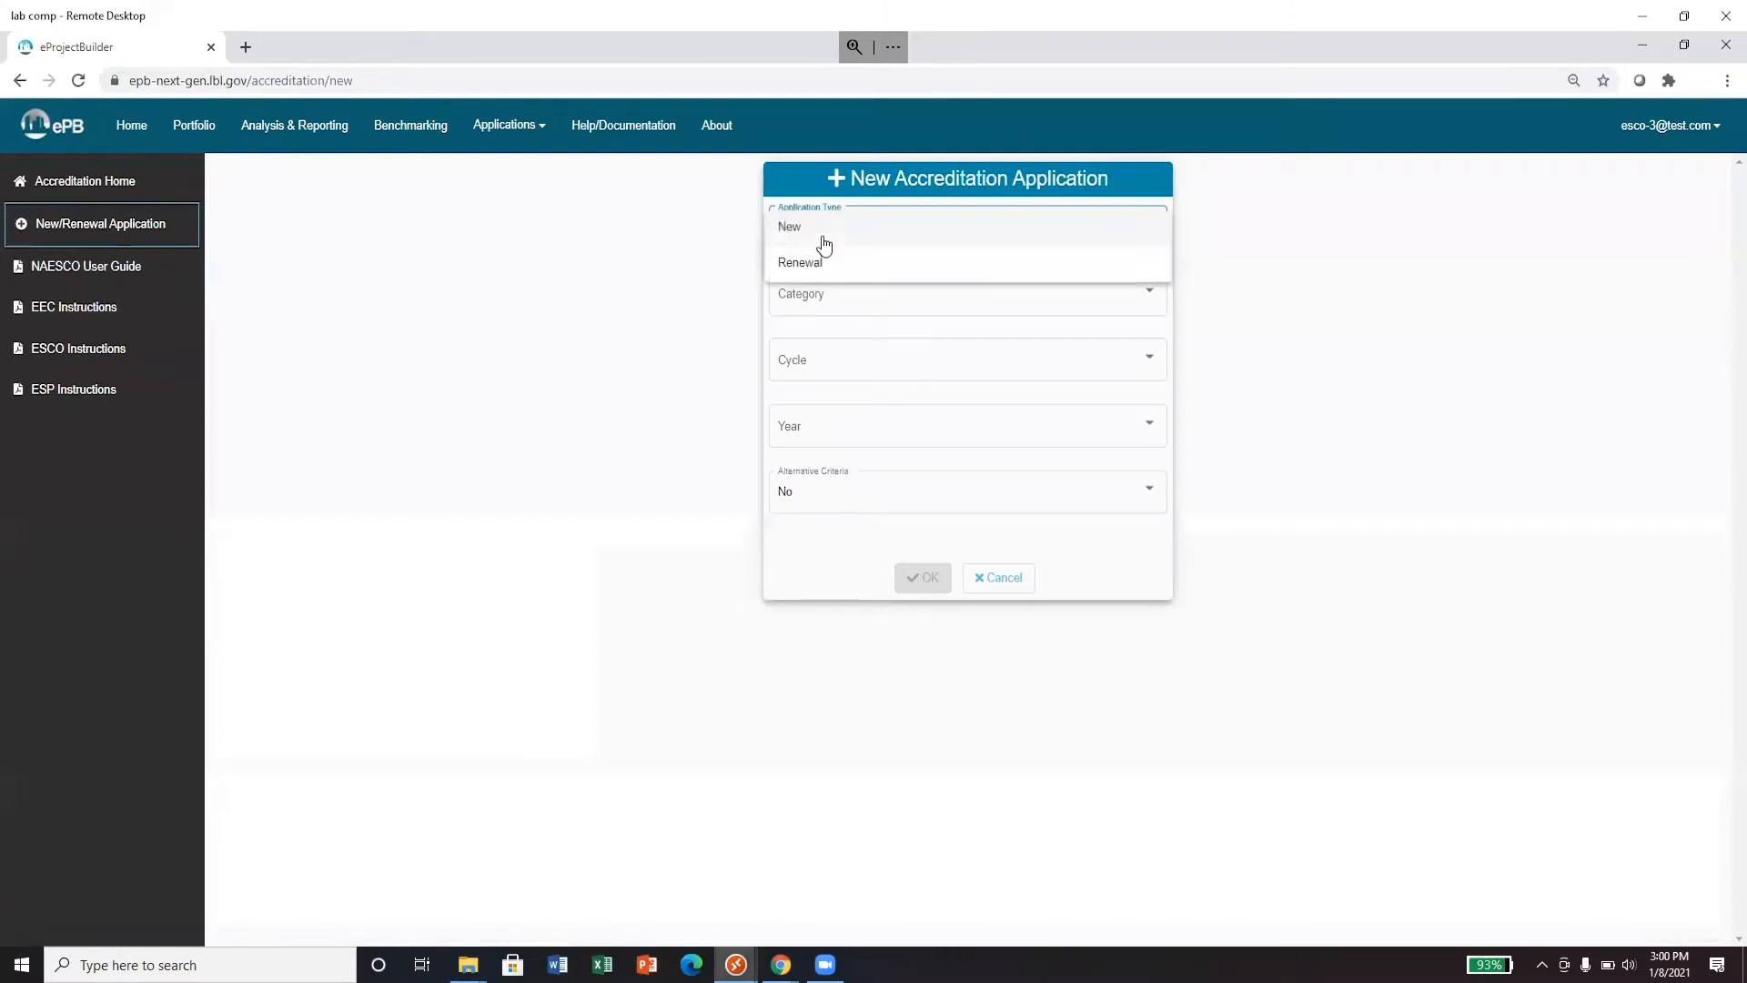
pyautogui.click(824, 232)
pyautogui.click(824, 303)
pyautogui.click(823, 303)
pyautogui.click(832, 358)
pyautogui.click(834, 361)
pyautogui.click(854, 441)
pyautogui.click(853, 427)
pyautogui.click(865, 502)
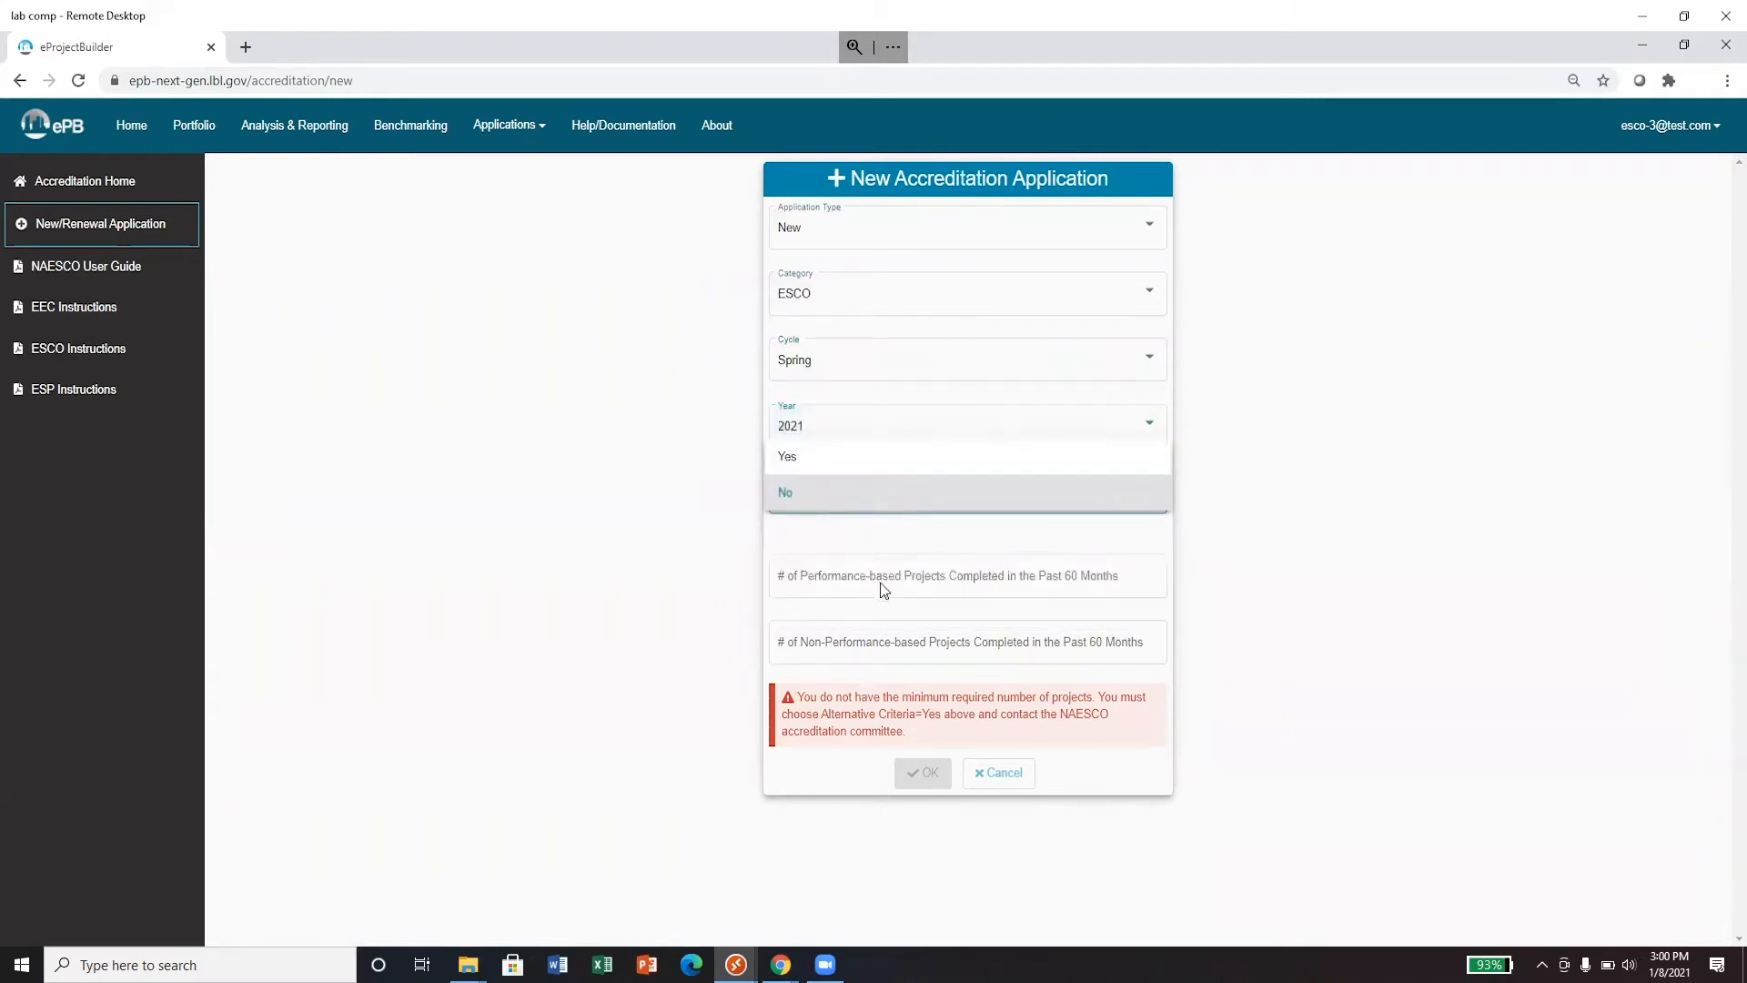
pyautogui.click(874, 578)
# - Enter 5 performance-based and 5 non-performance-based projects and create the application
pyautogui.click(873, 579)
pyautogui.write('5')
pyautogui.click(890, 649)
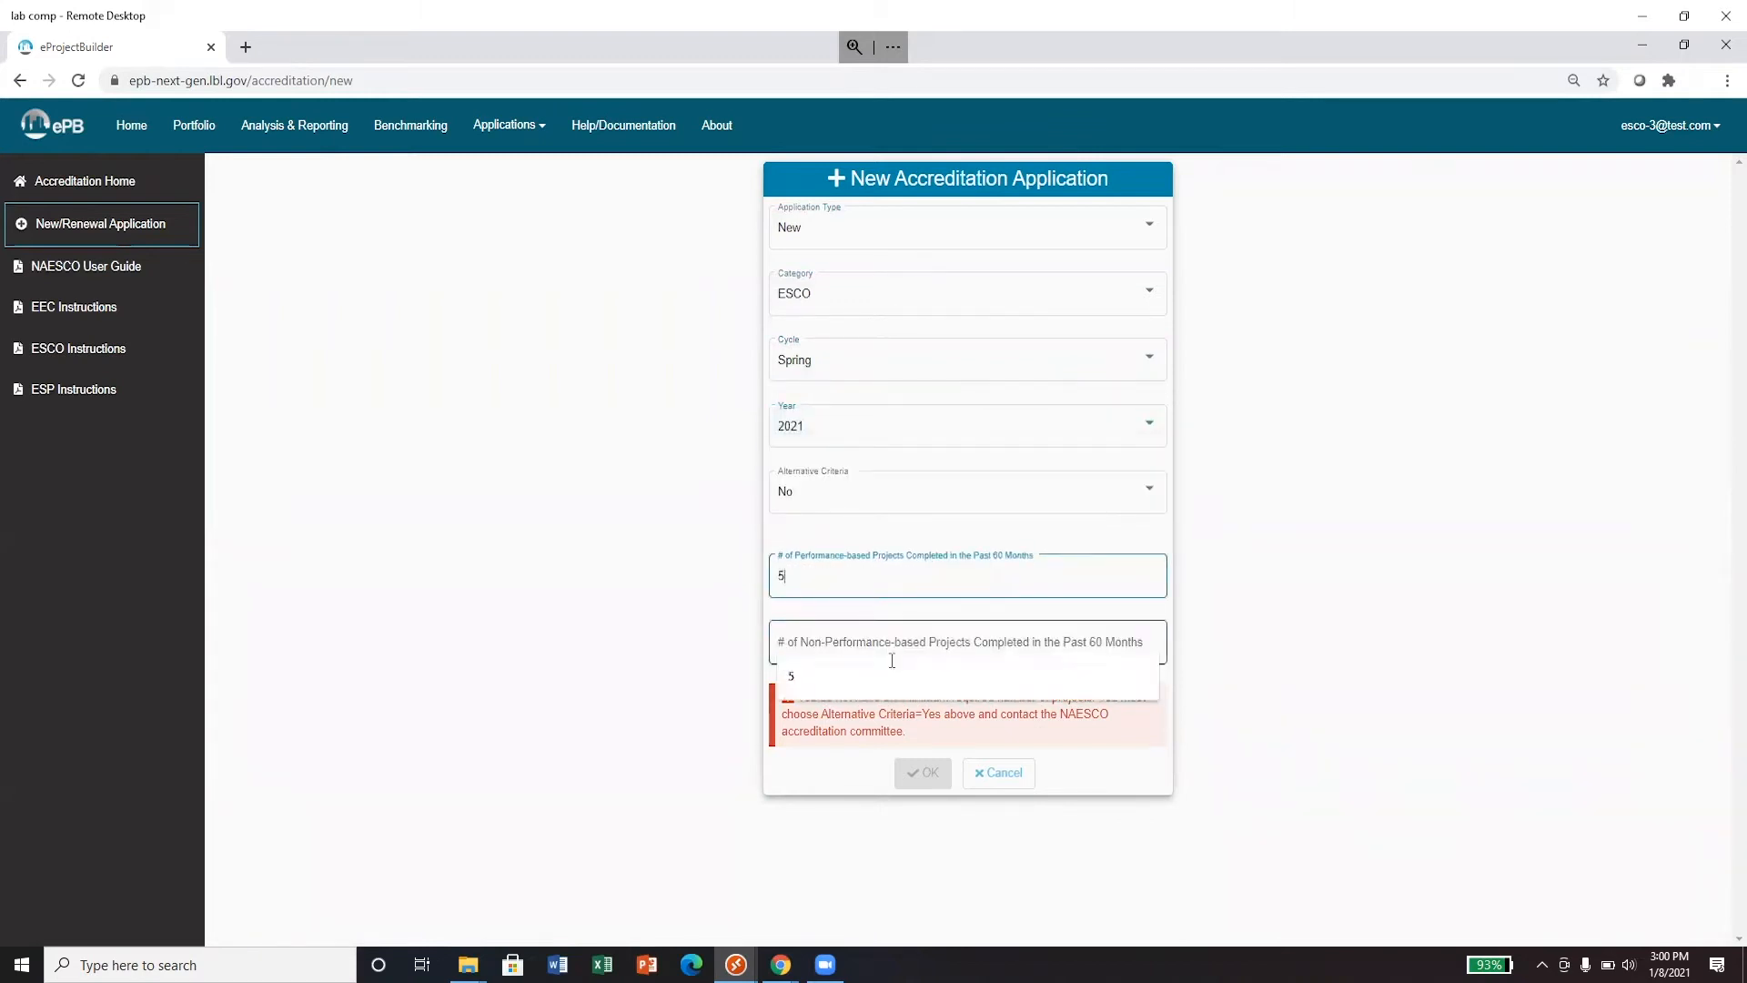
pyautogui.write('5')
pyautogui.click(924, 715)
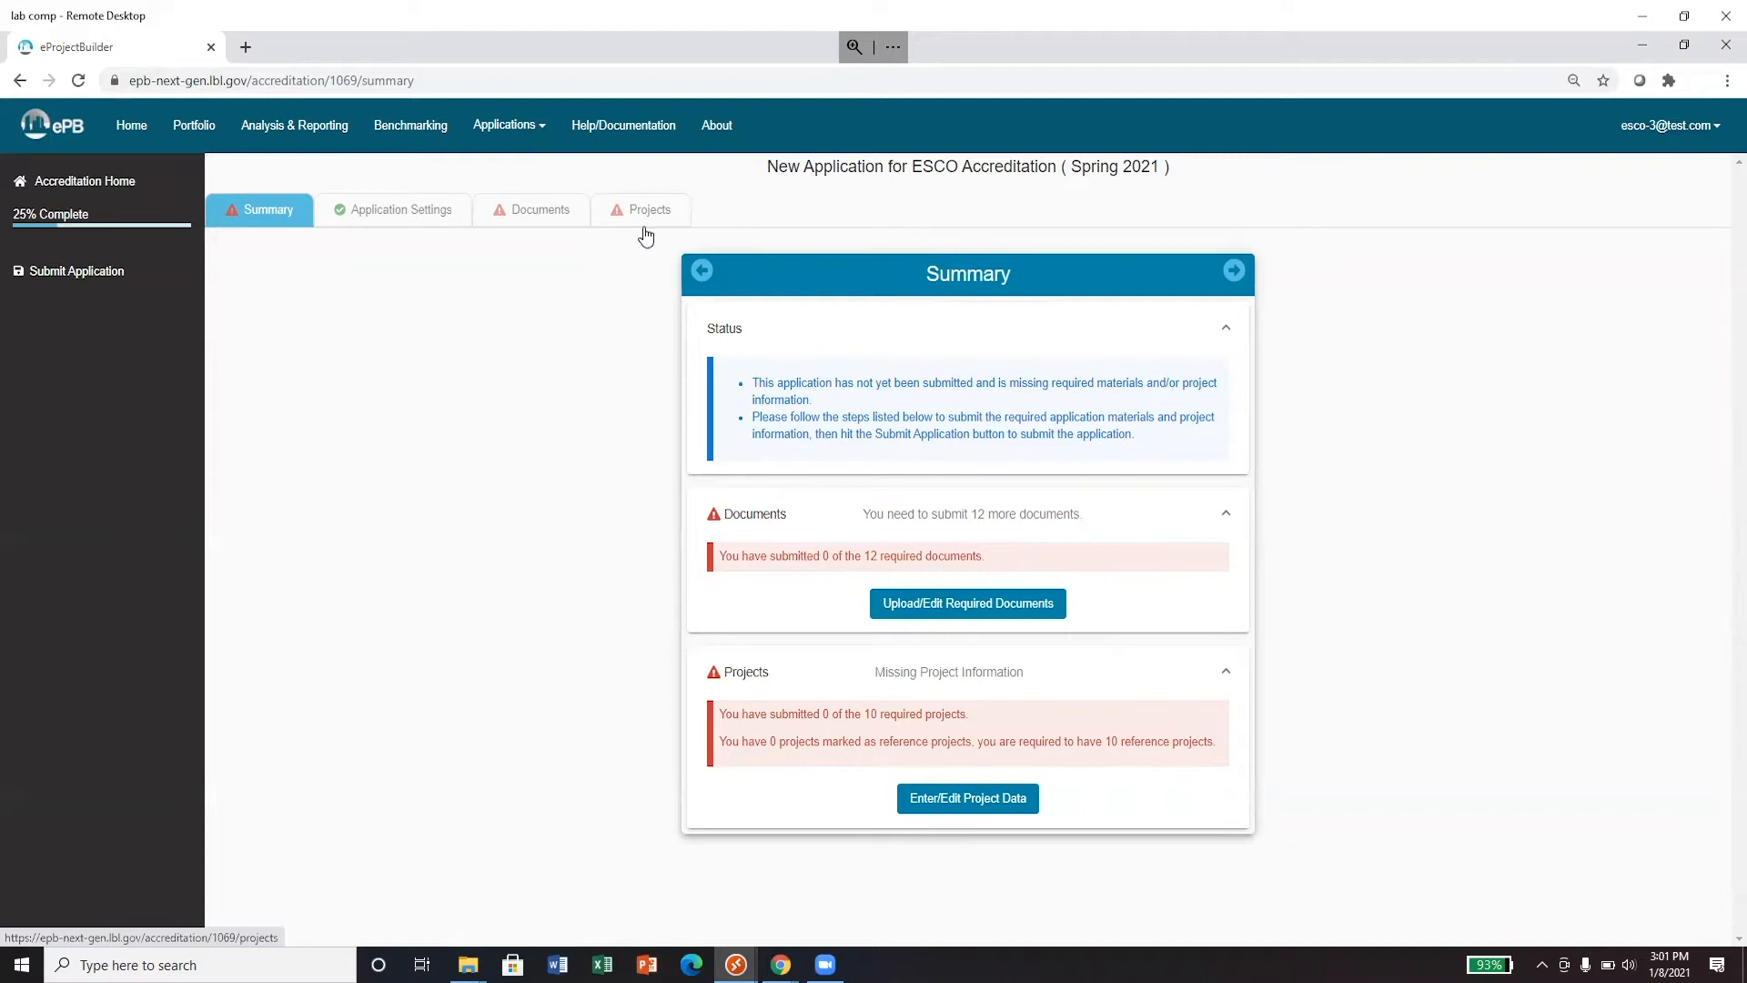
# - Show the Documents tab and expand the Signed electronic checklist category
pyautogui.click(533, 234)
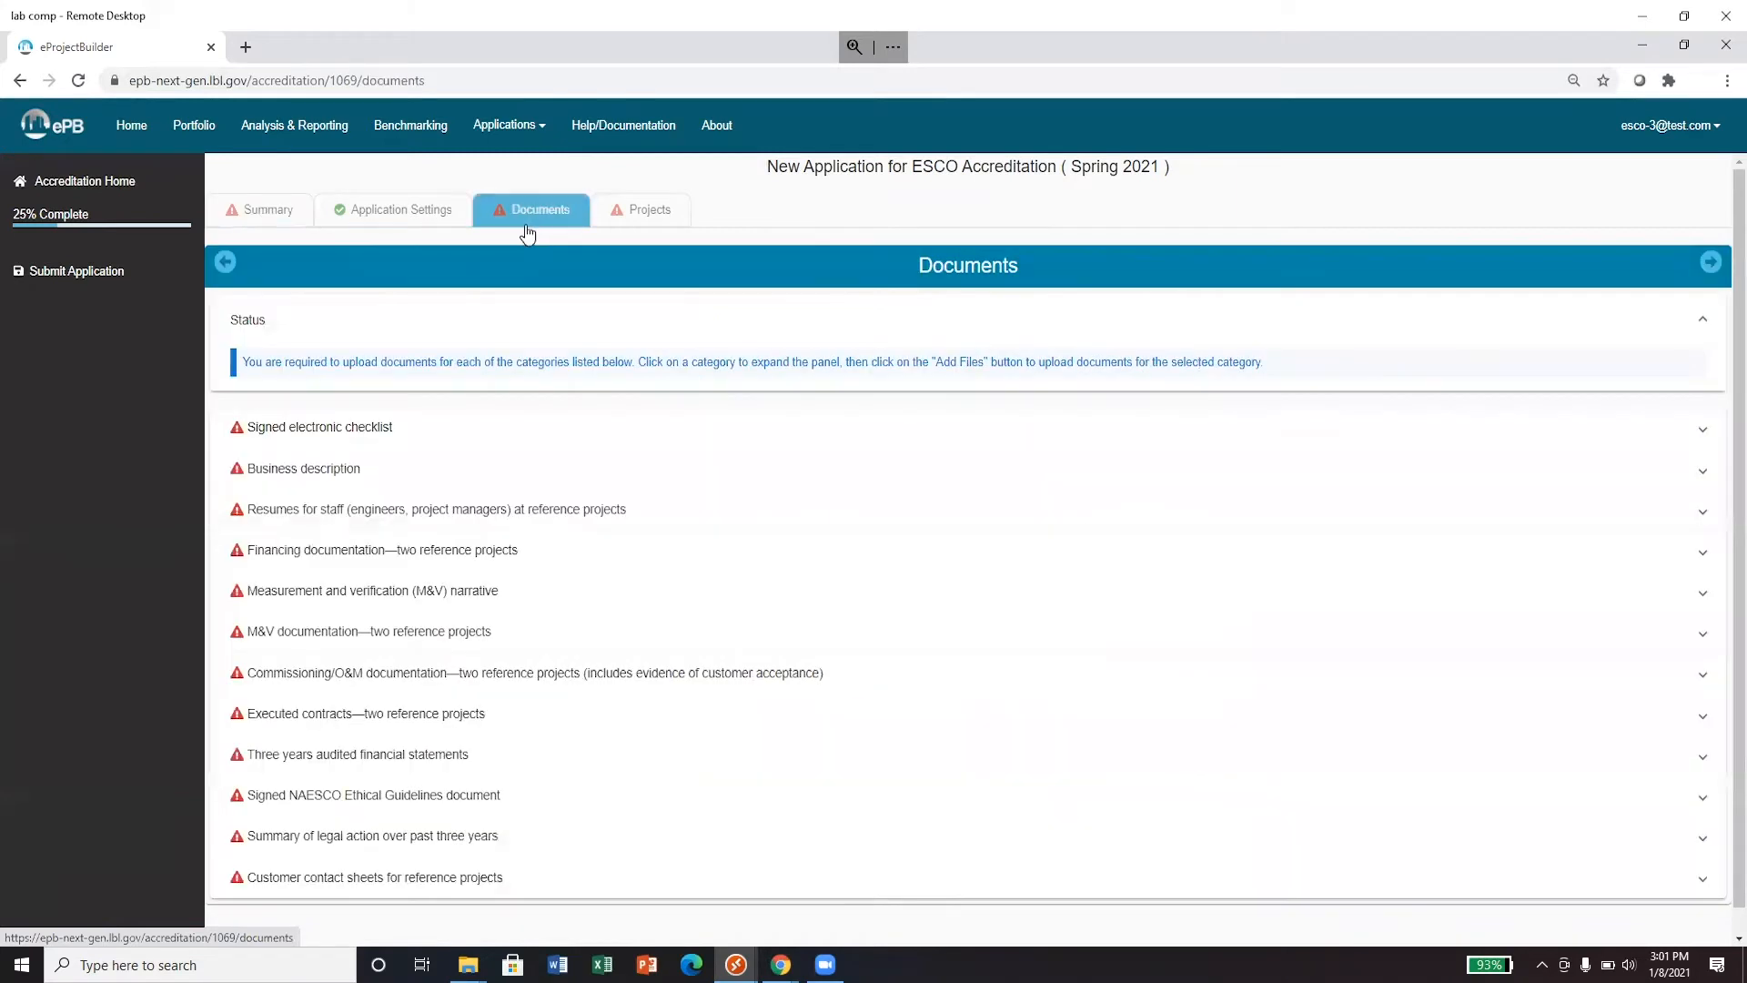
pyautogui.click(238, 441)
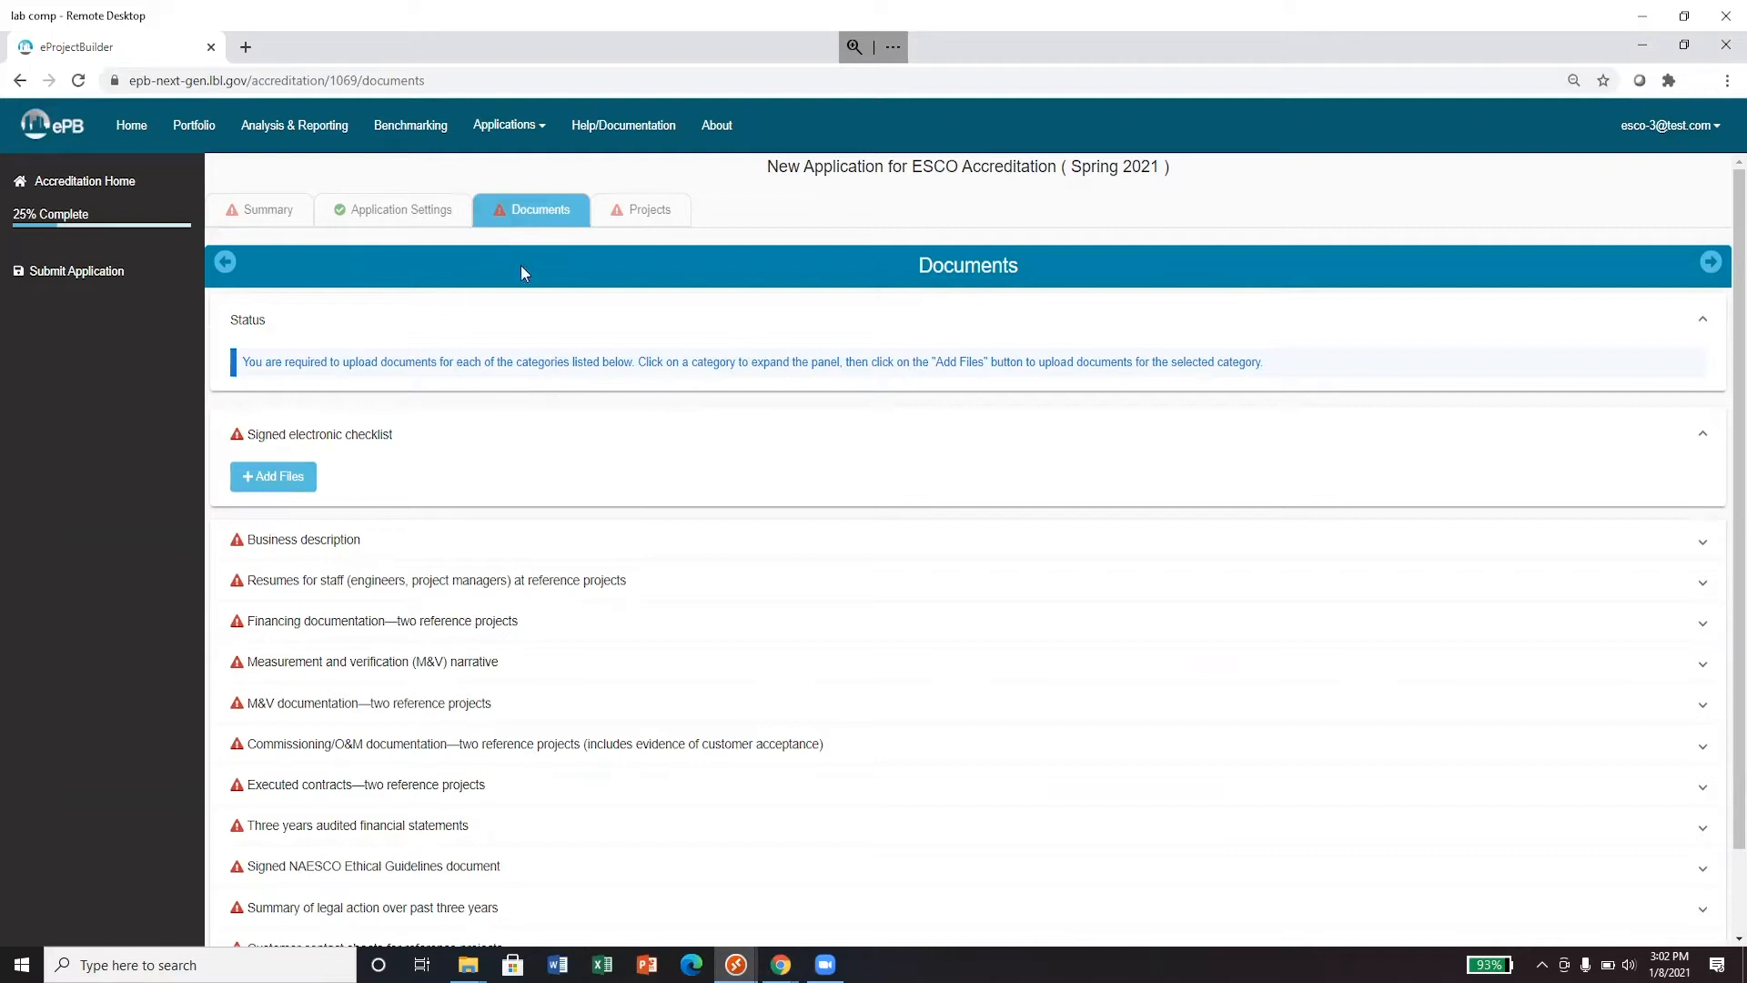
# - Switch to the application's Projects tab, showing 0 of 10 projects submitted
pyautogui.click(643, 211)
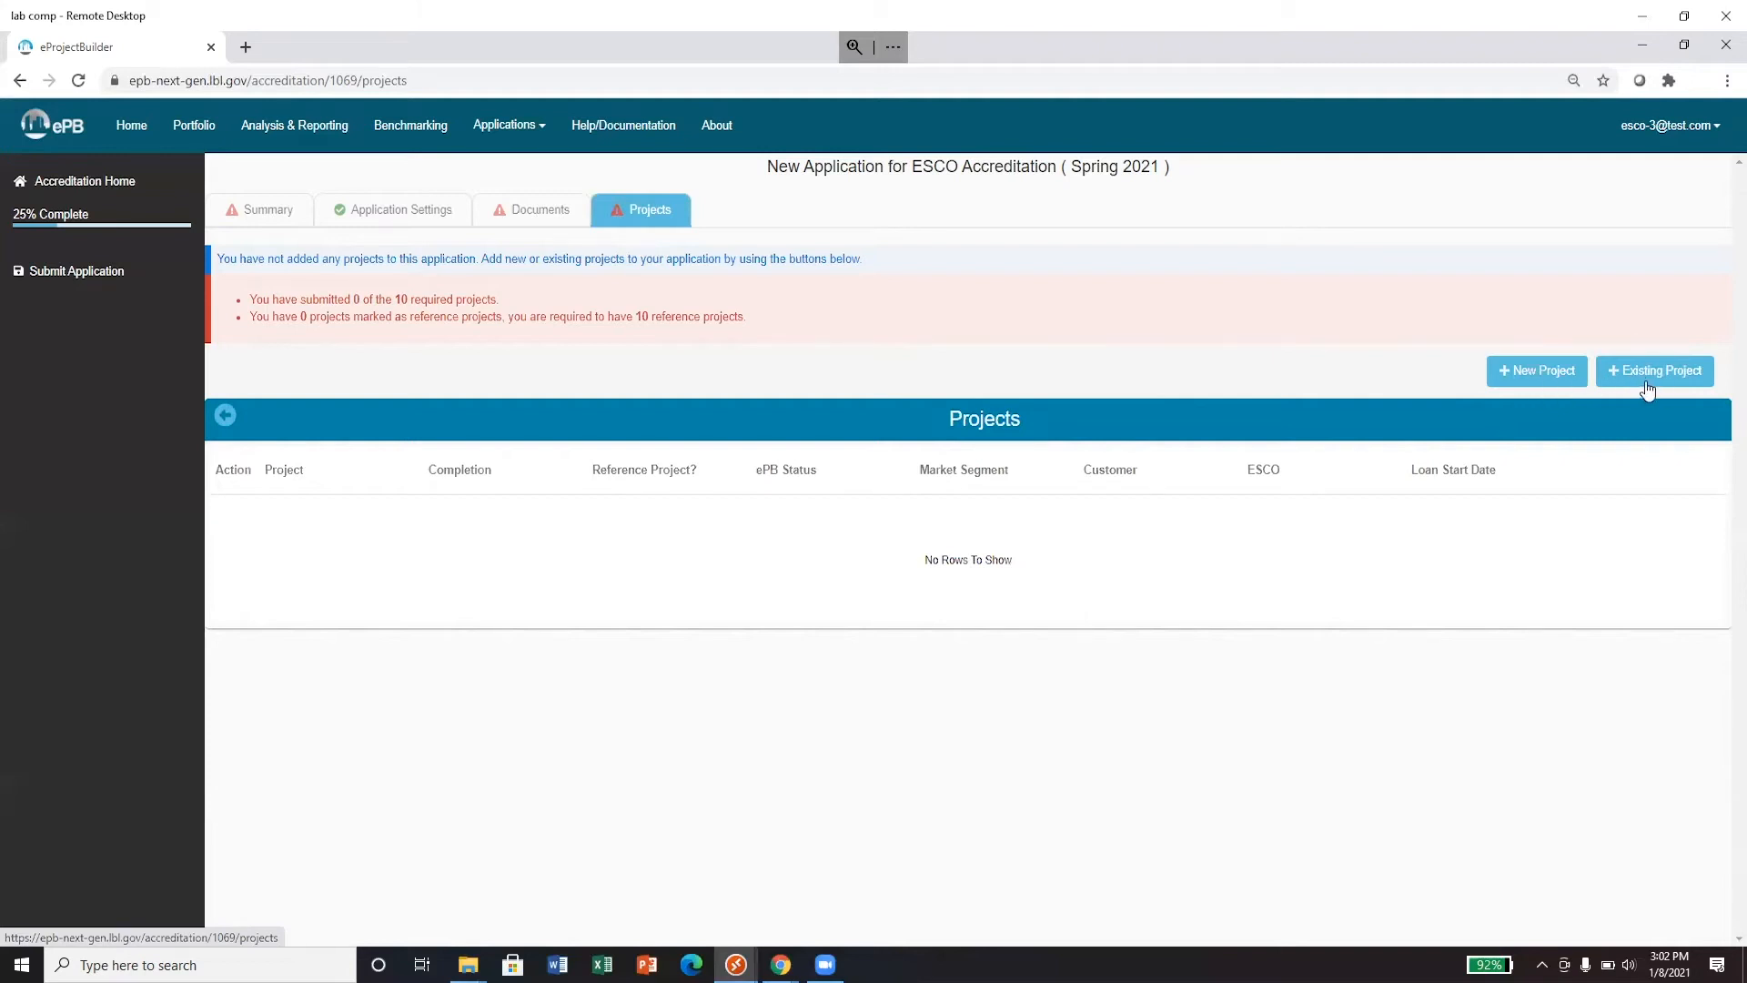
# - Add TEST PROJECT with State/Local Government segment, State agency submarket and suggested zip code
pyautogui.click(1541, 386)
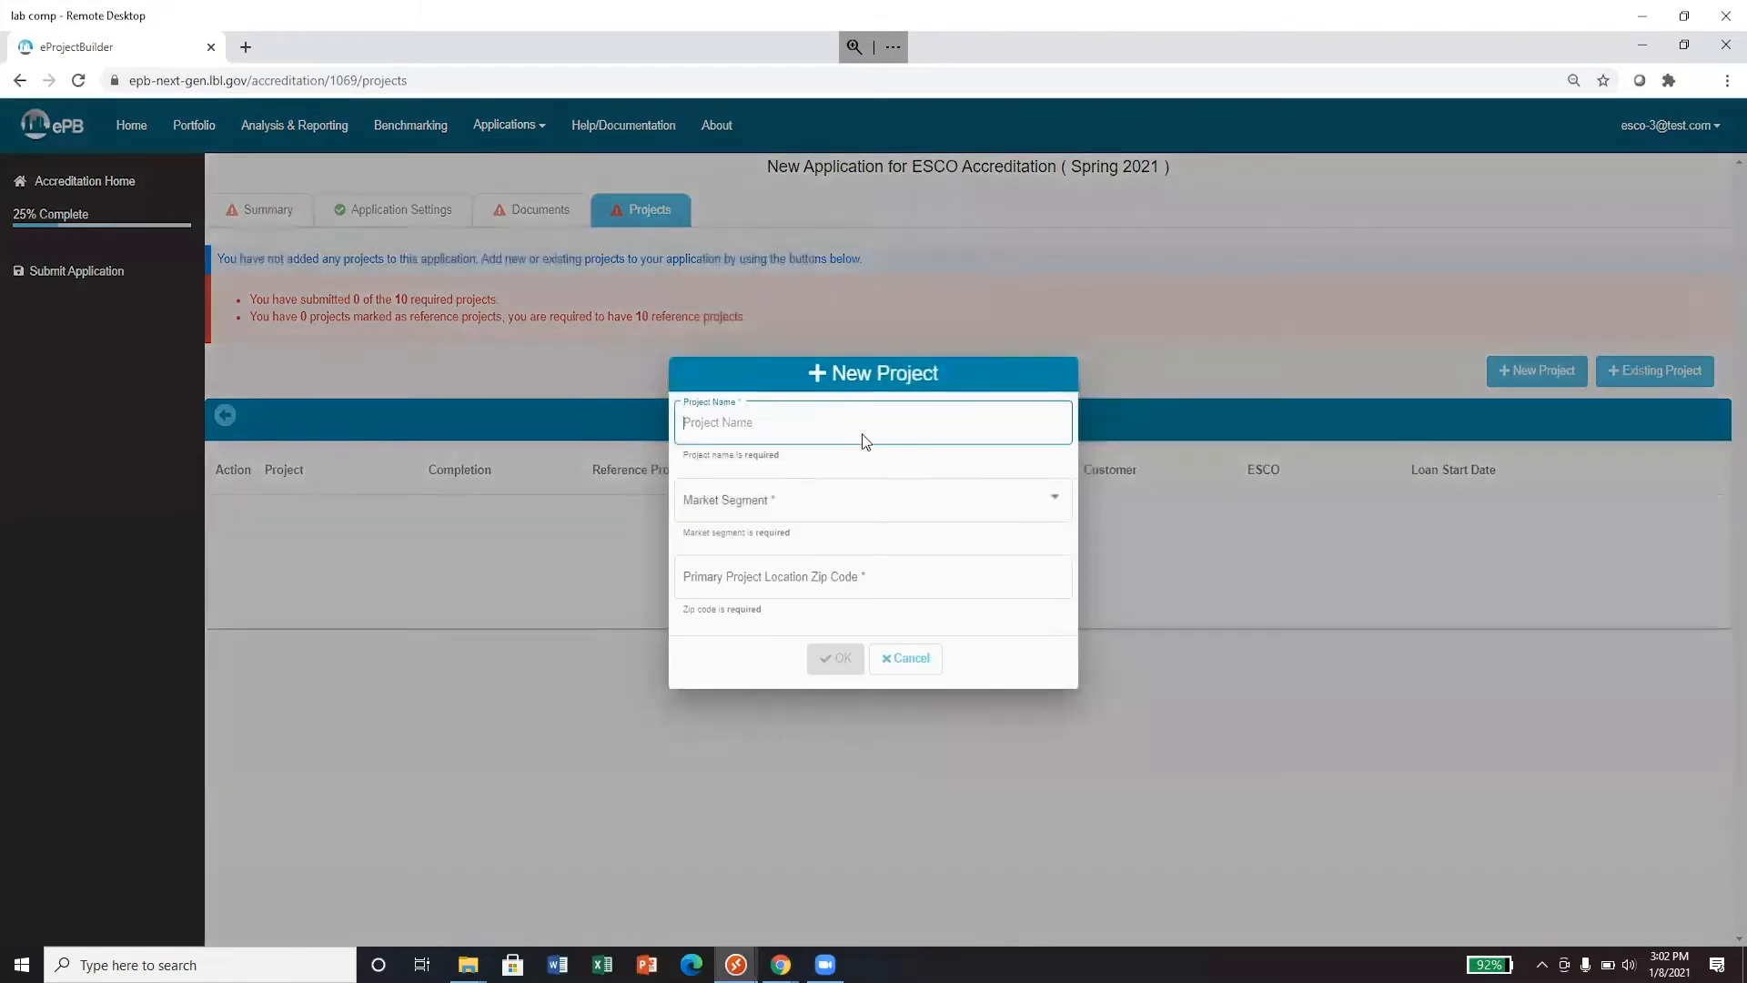
pyautogui.write('TEST')
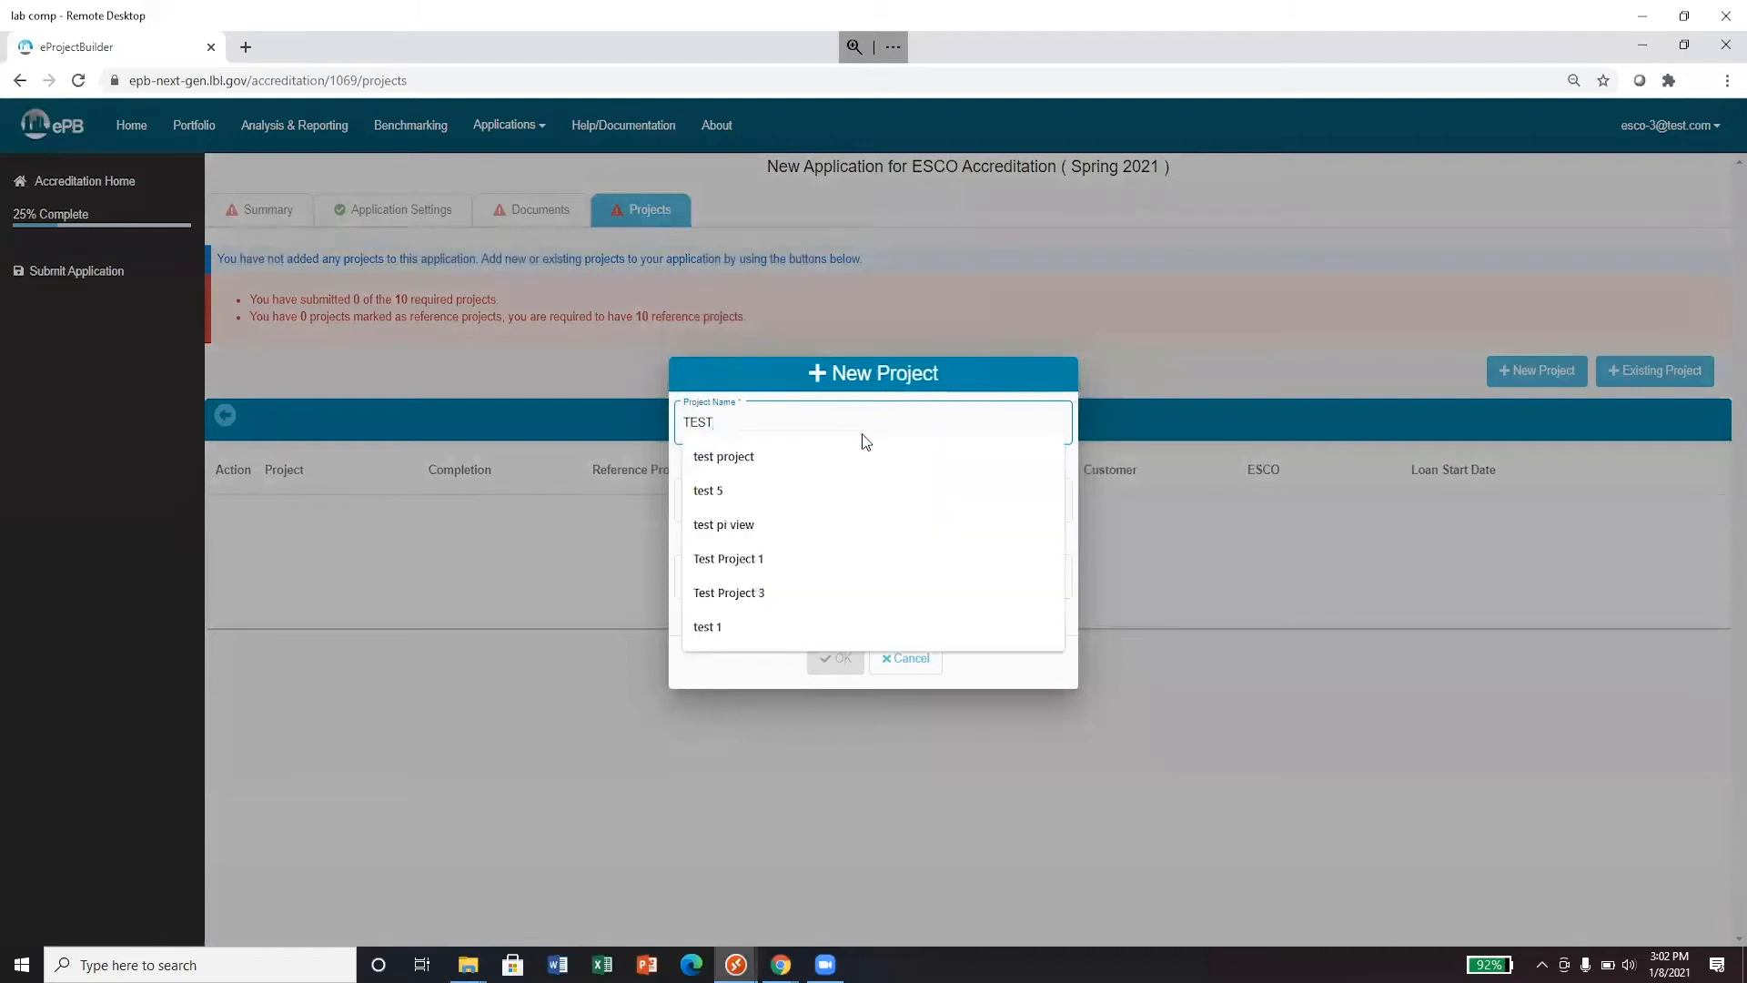
pyautogui.write(' PROJECT')
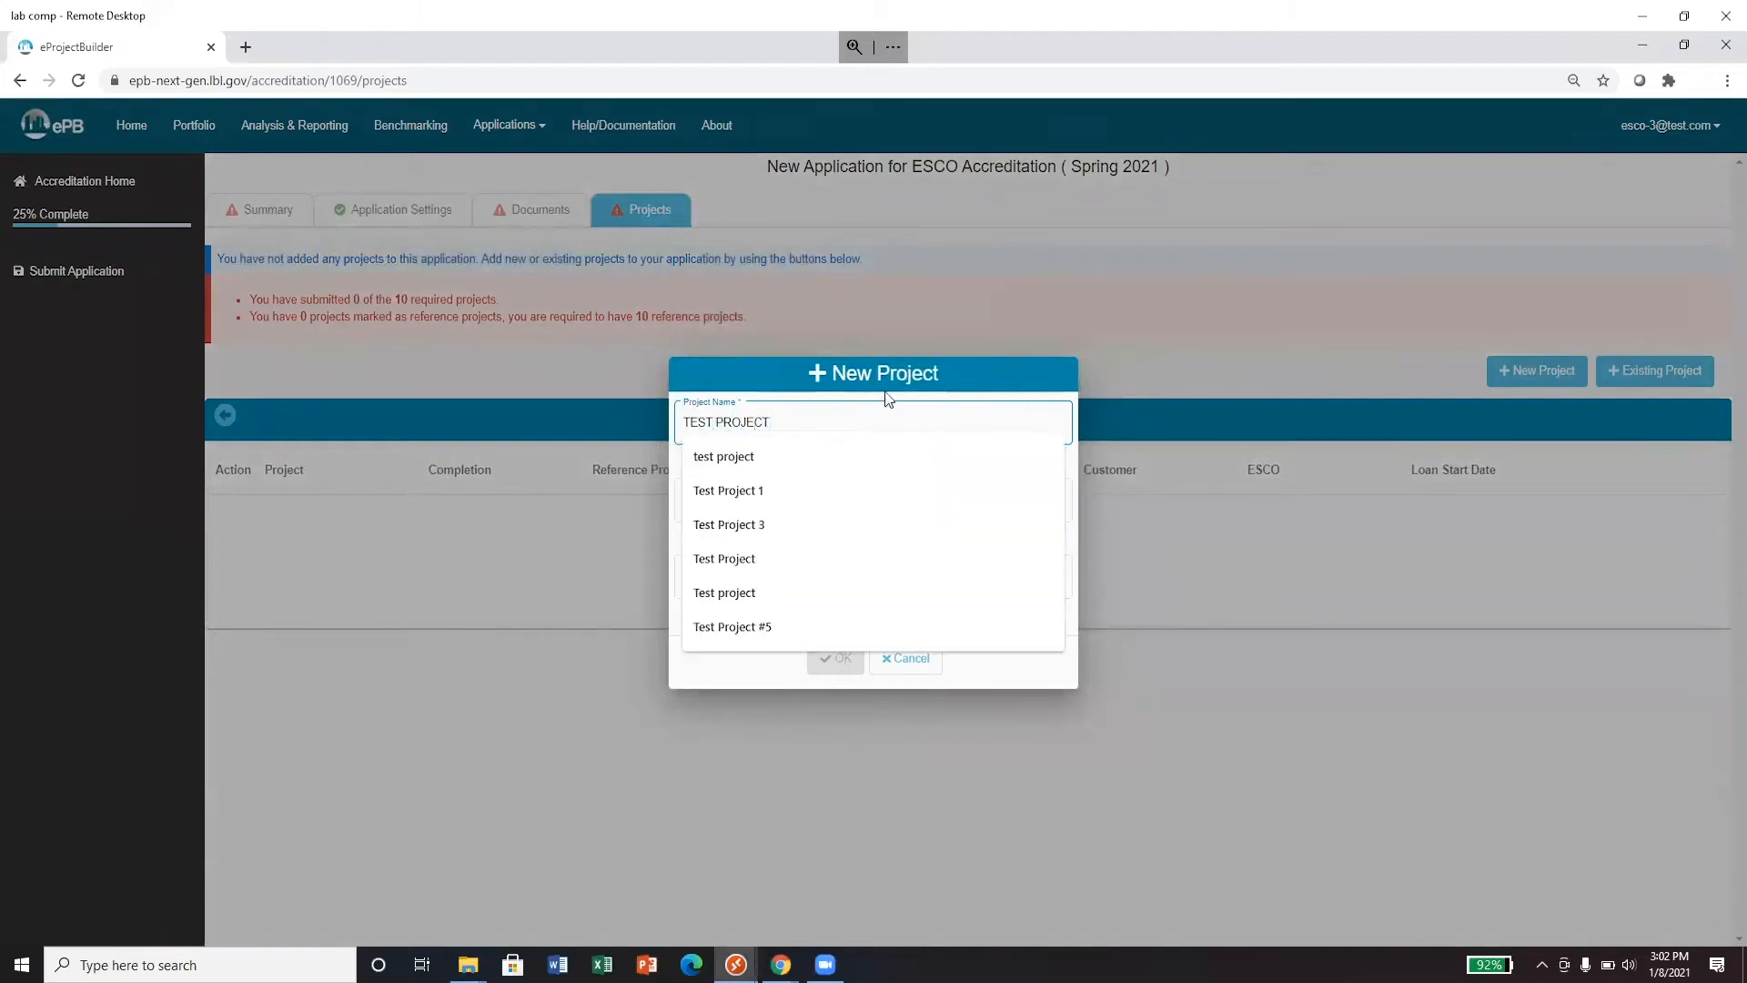
pyautogui.click(842, 500)
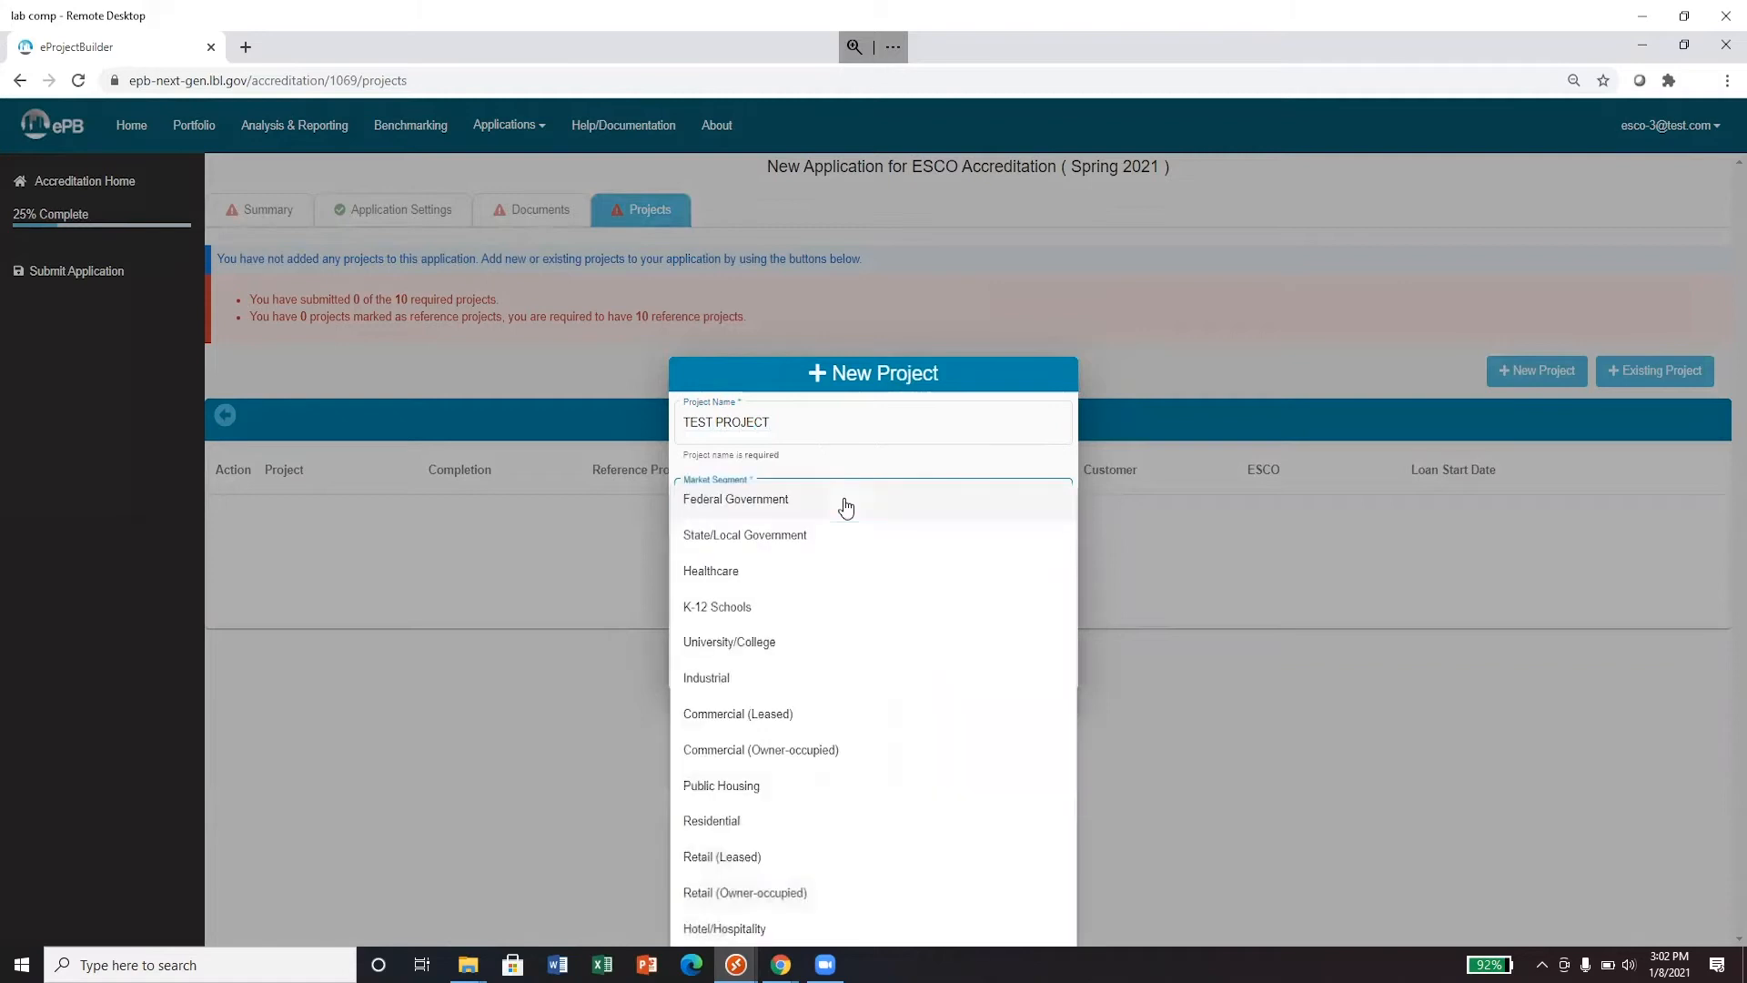
pyautogui.click(841, 535)
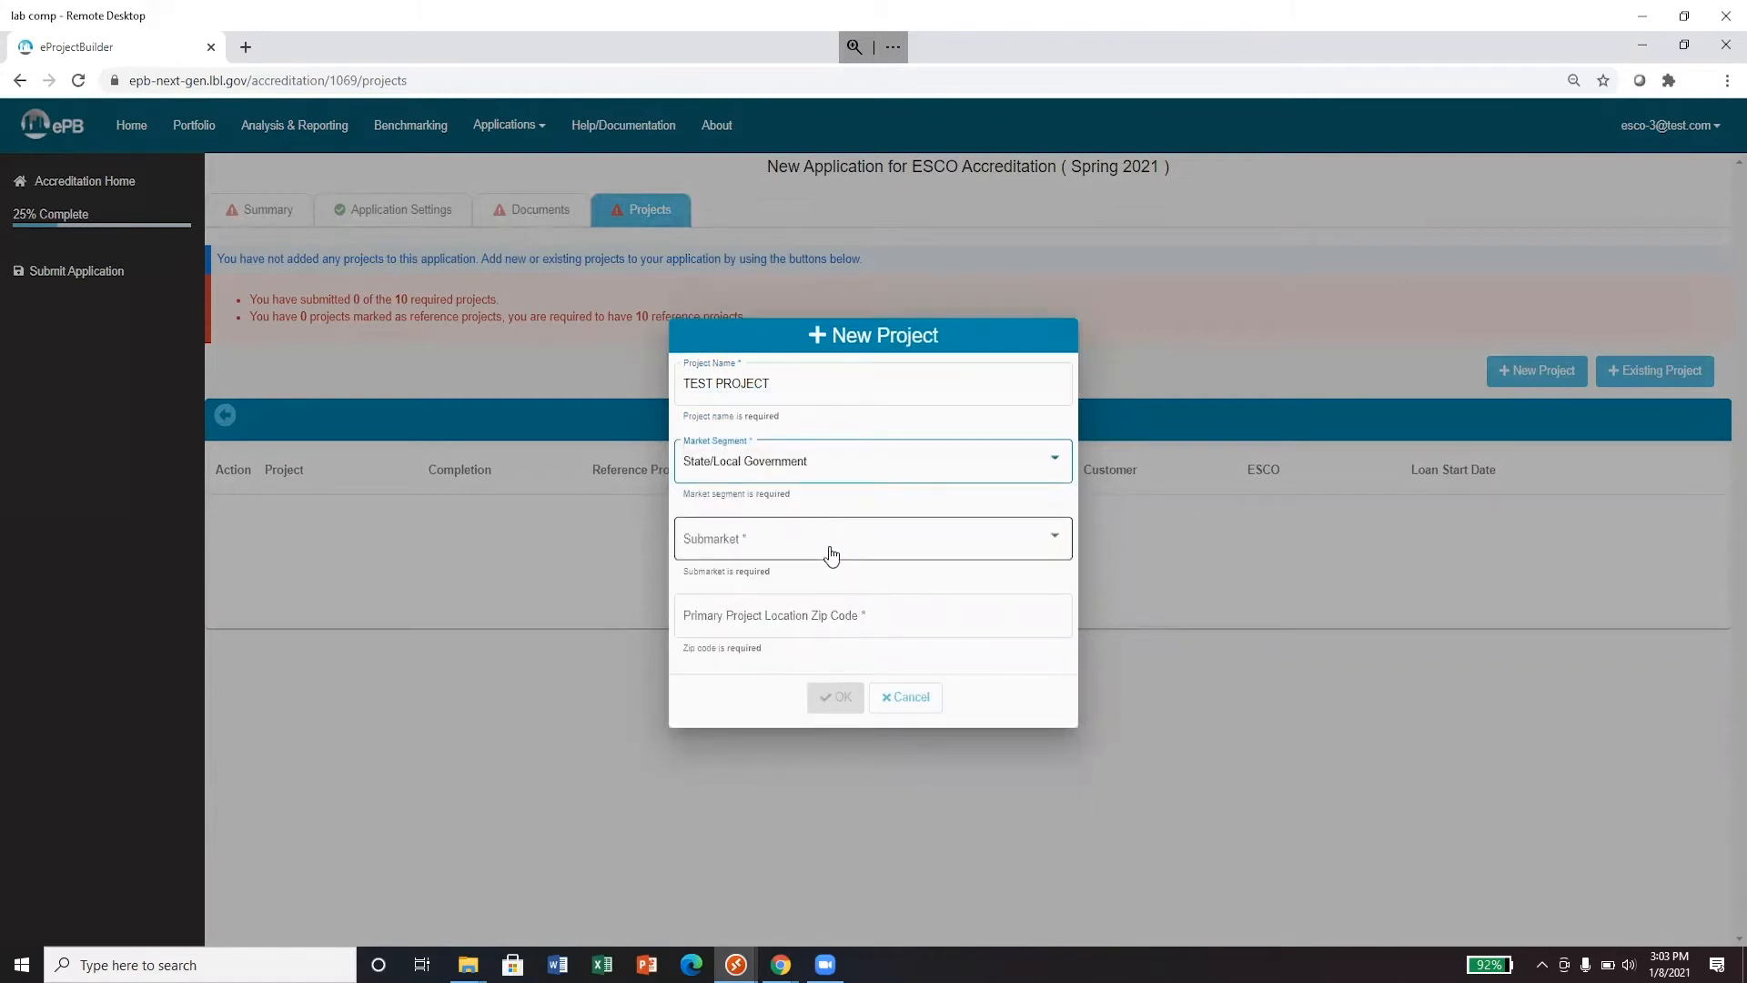
pyautogui.click(828, 555)
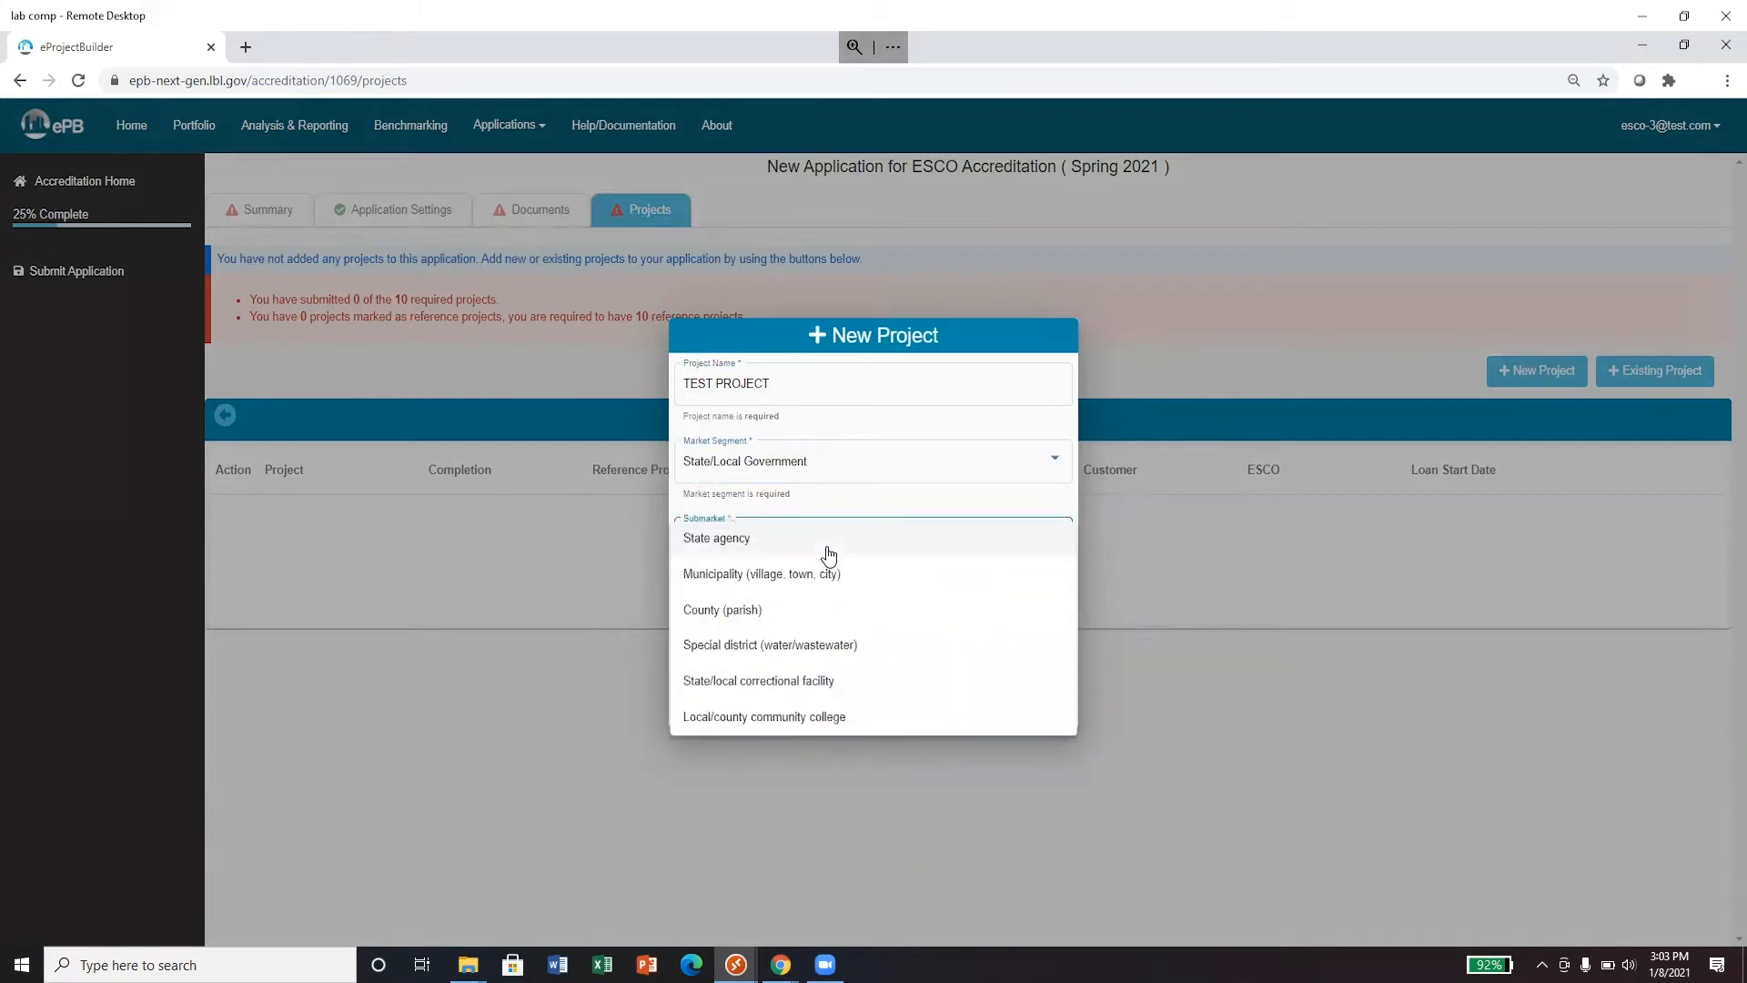
pyautogui.click(828, 546)
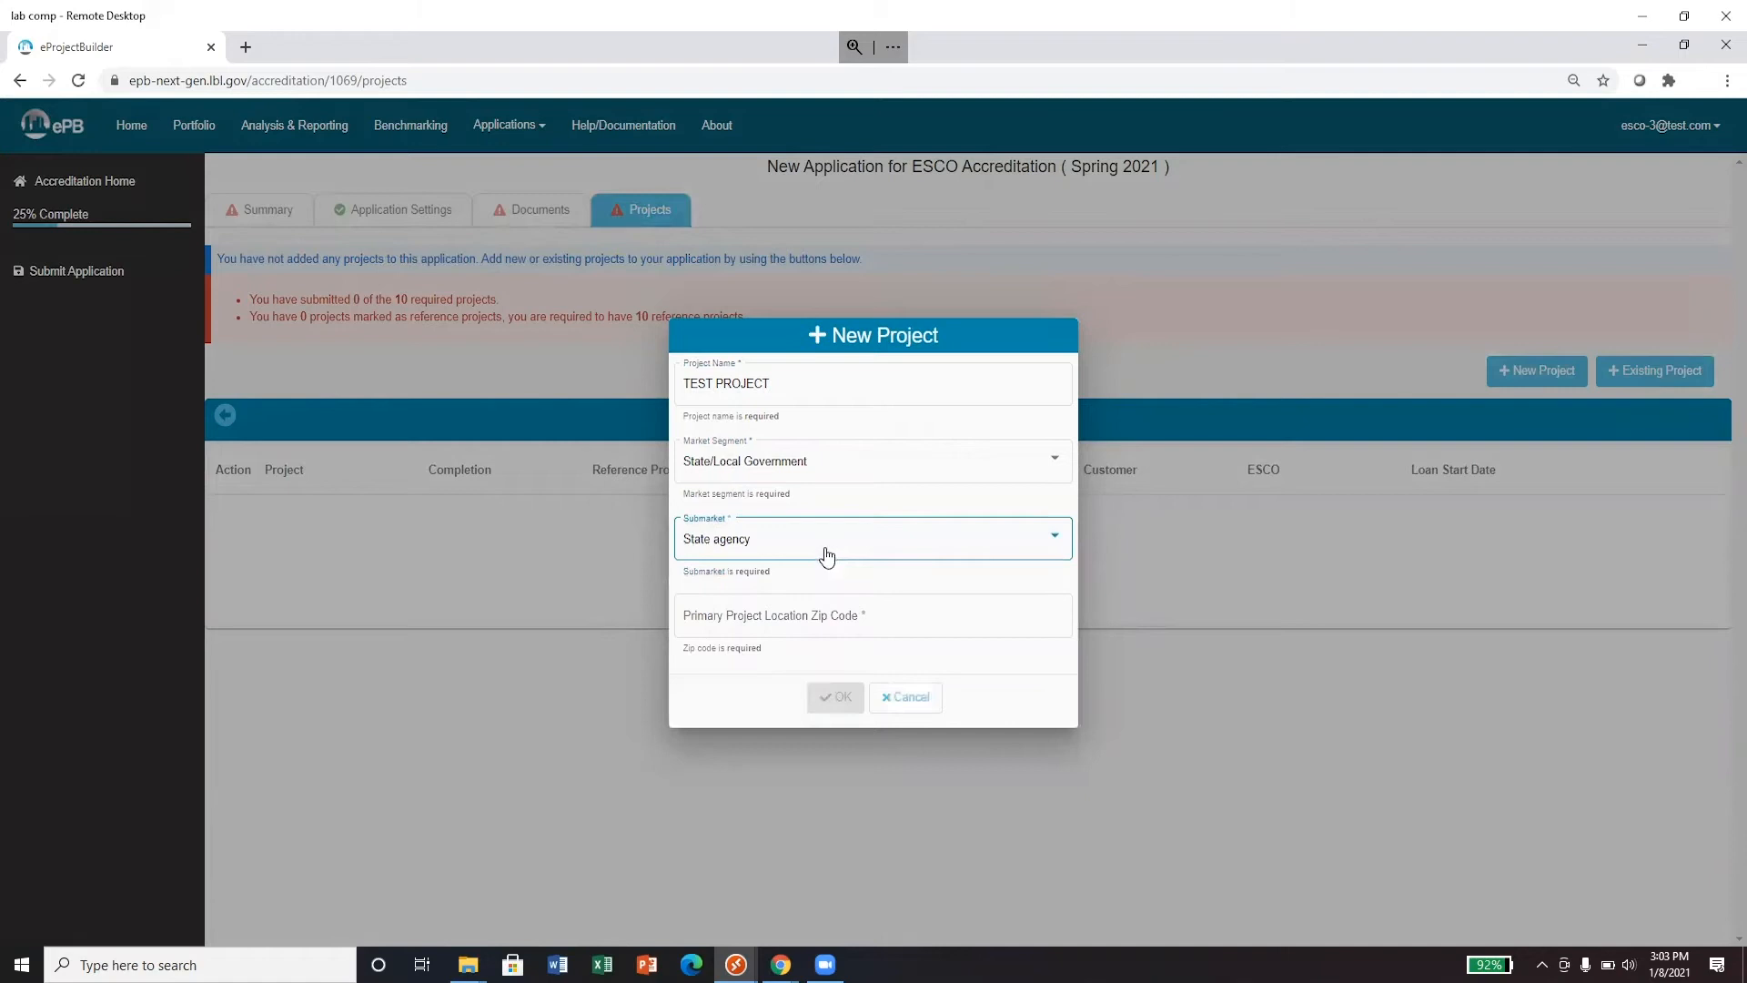
pyautogui.click(830, 614)
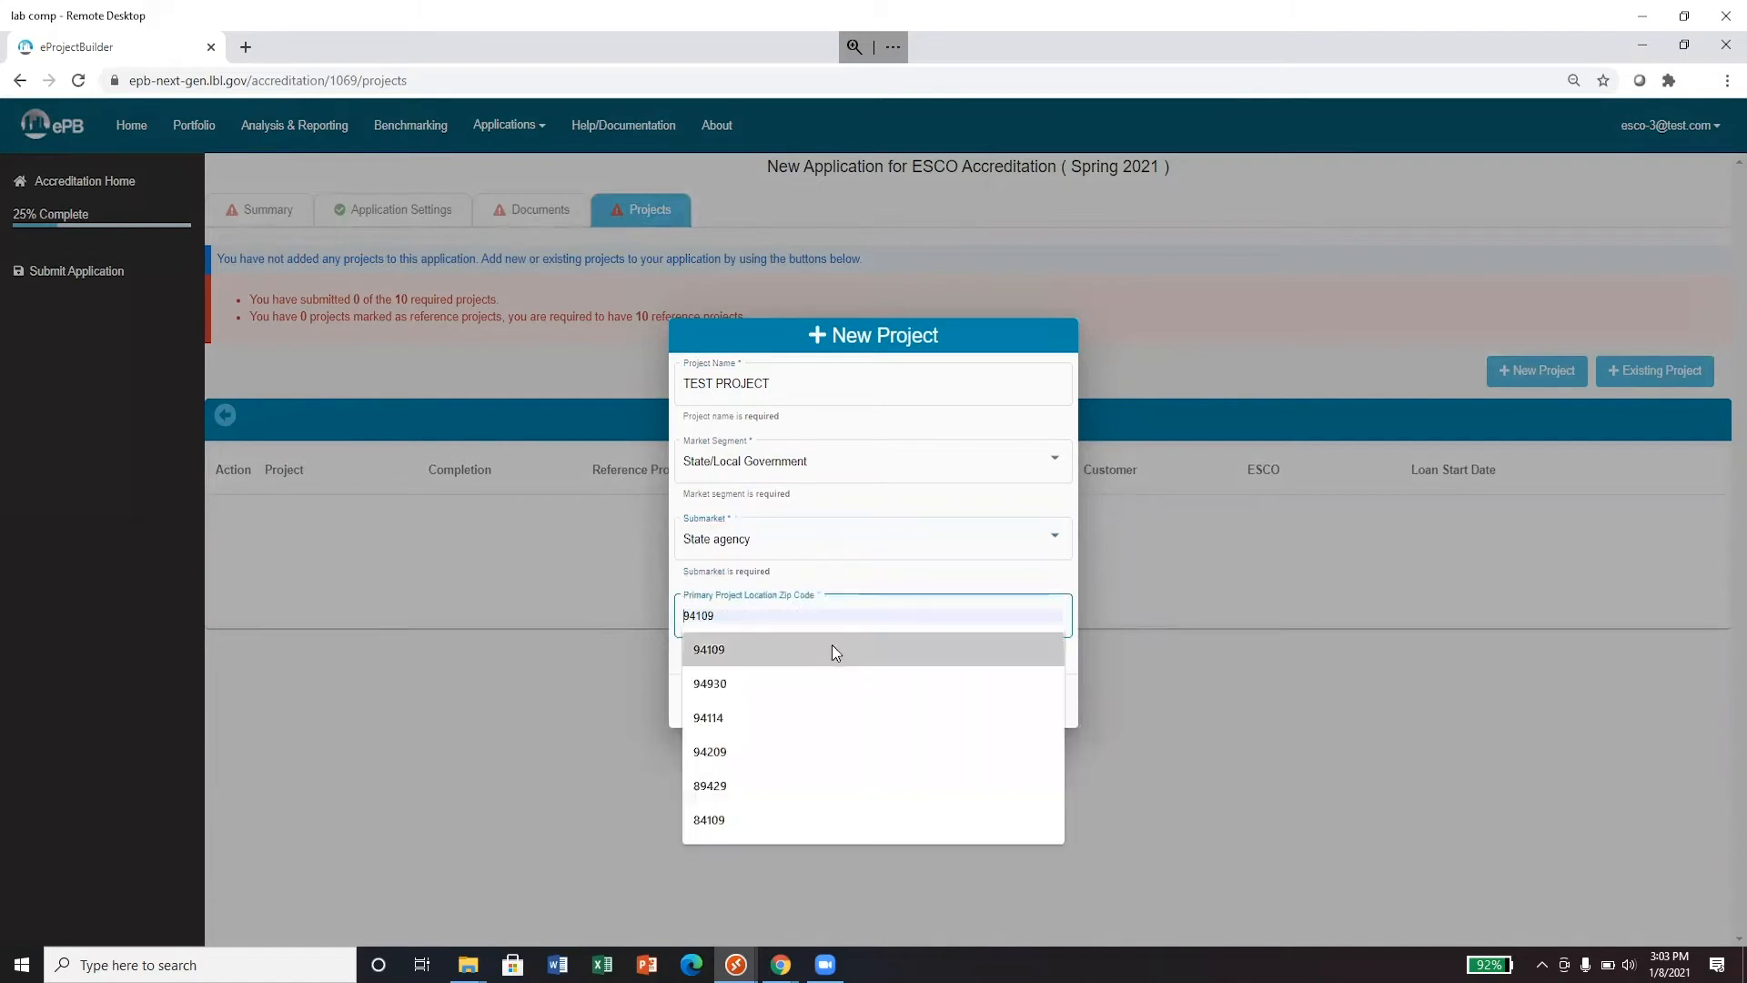
pyautogui.click(832, 647)
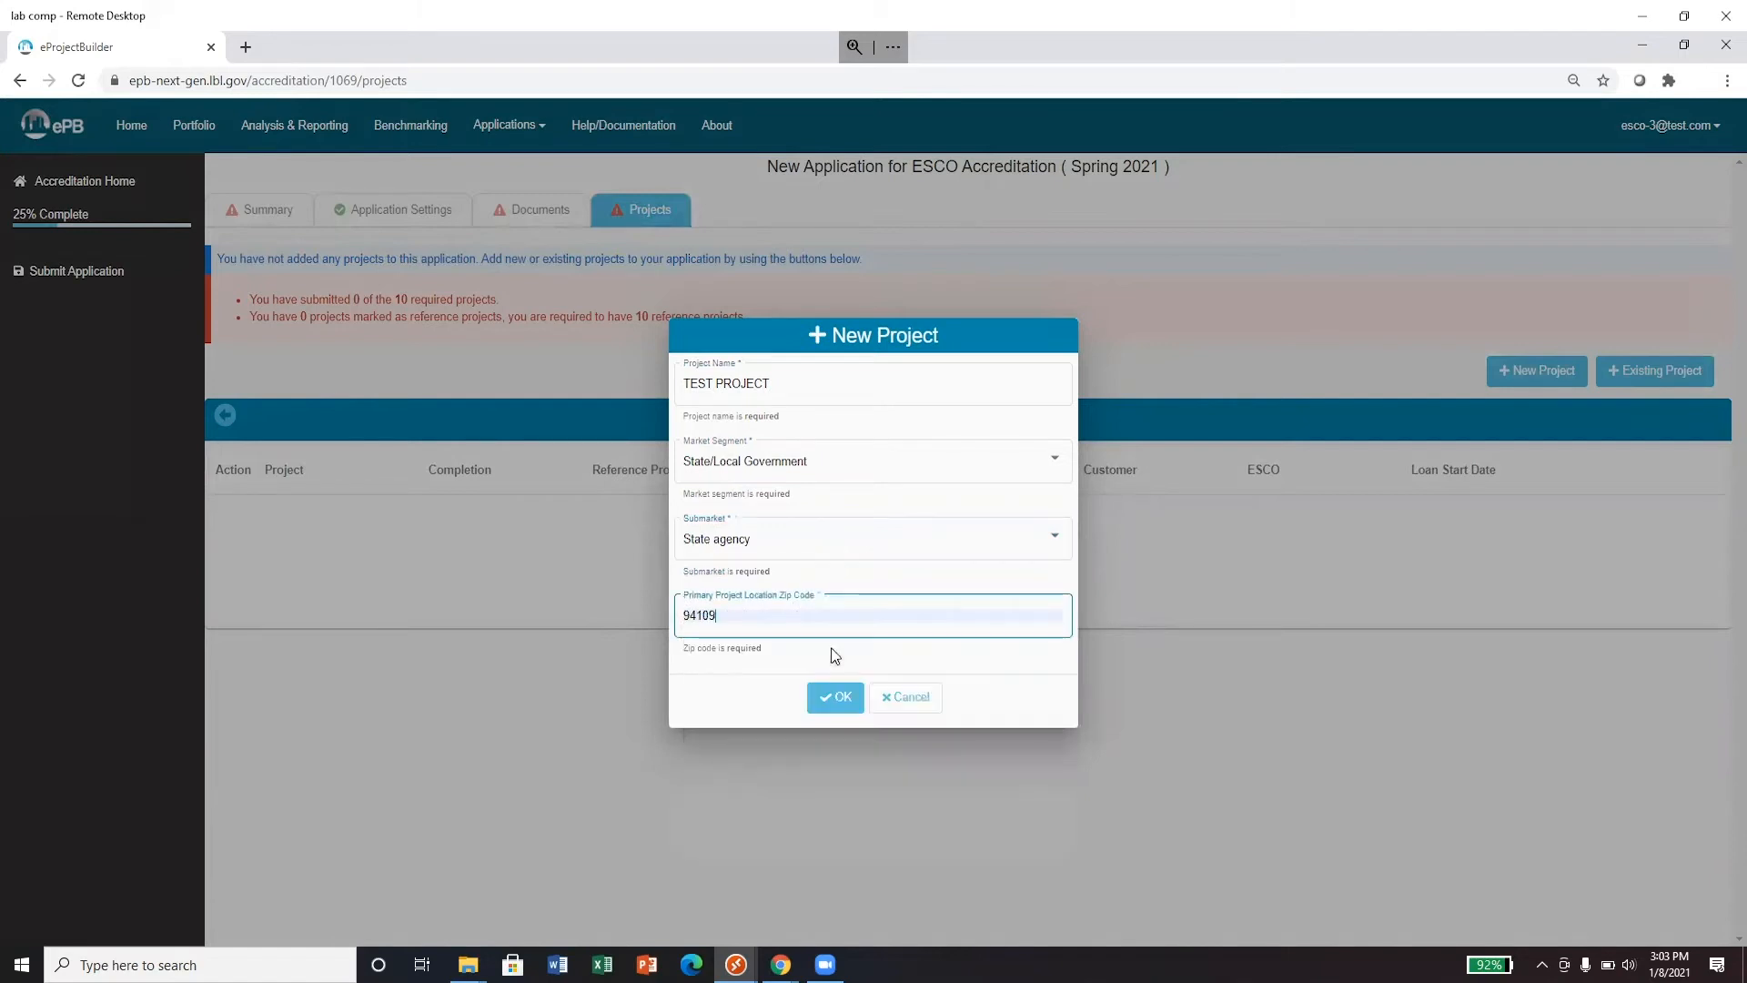
pyautogui.click(833, 703)
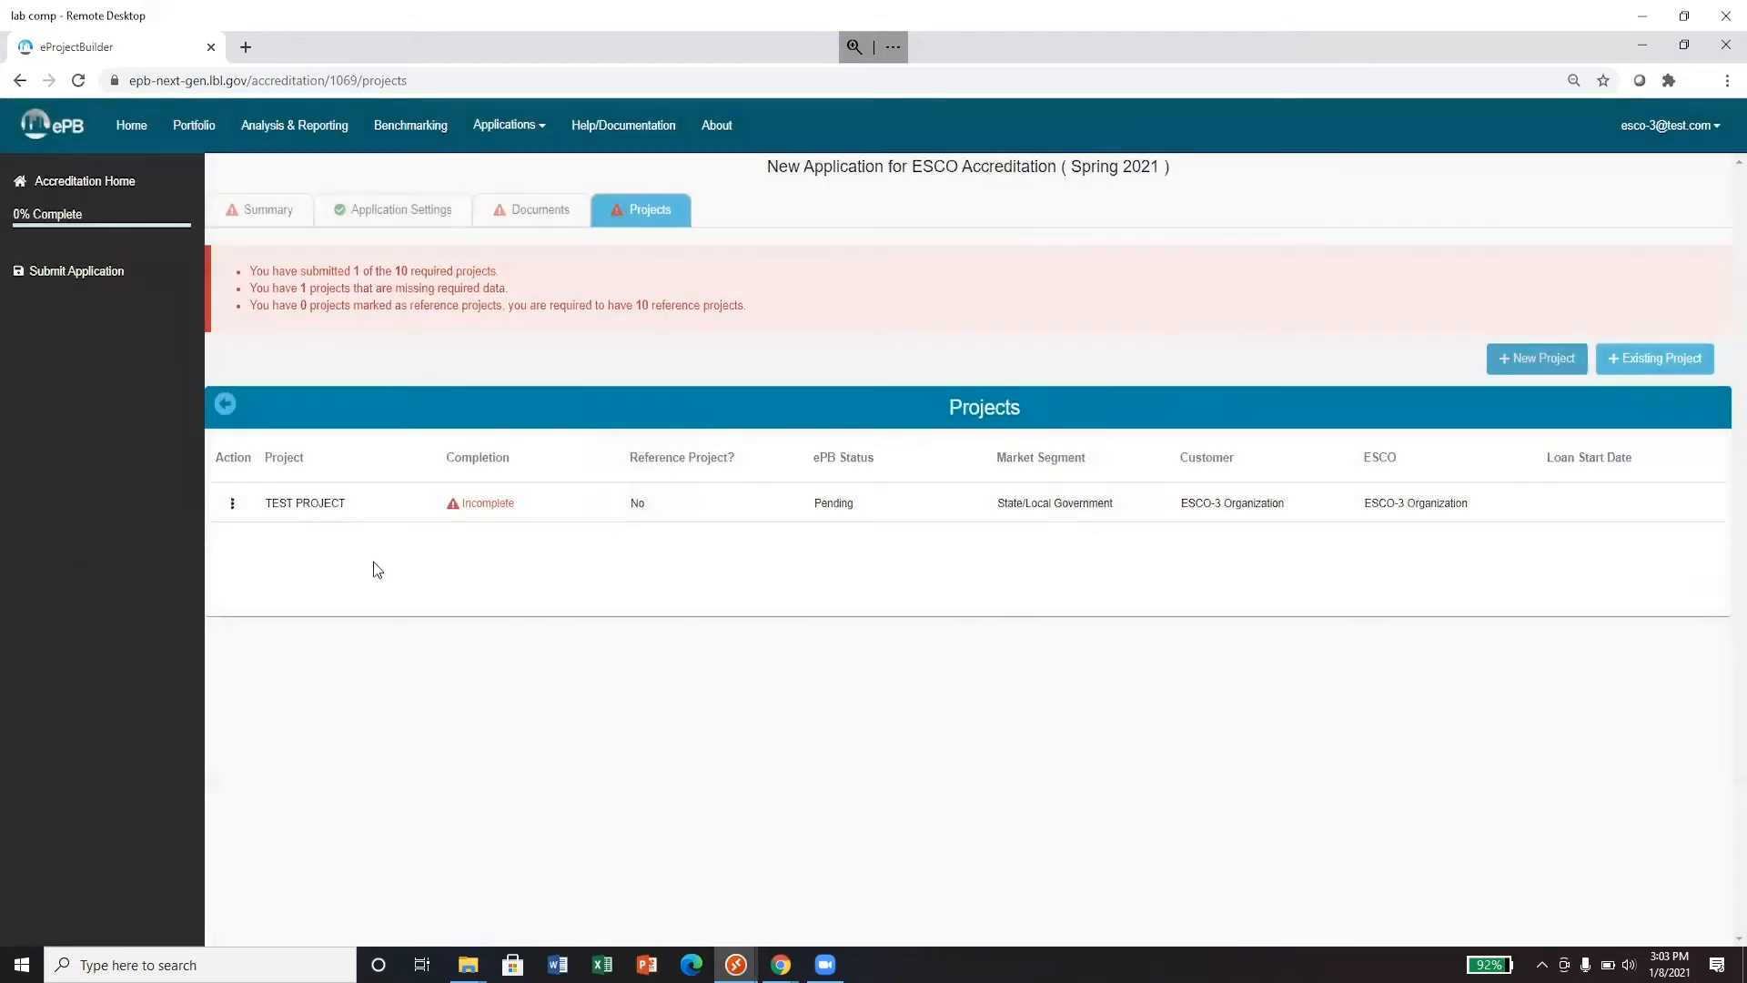
# - Edit TEST PROJECT and scroll through its Template Data missing-field list
pyautogui.click(232, 505)
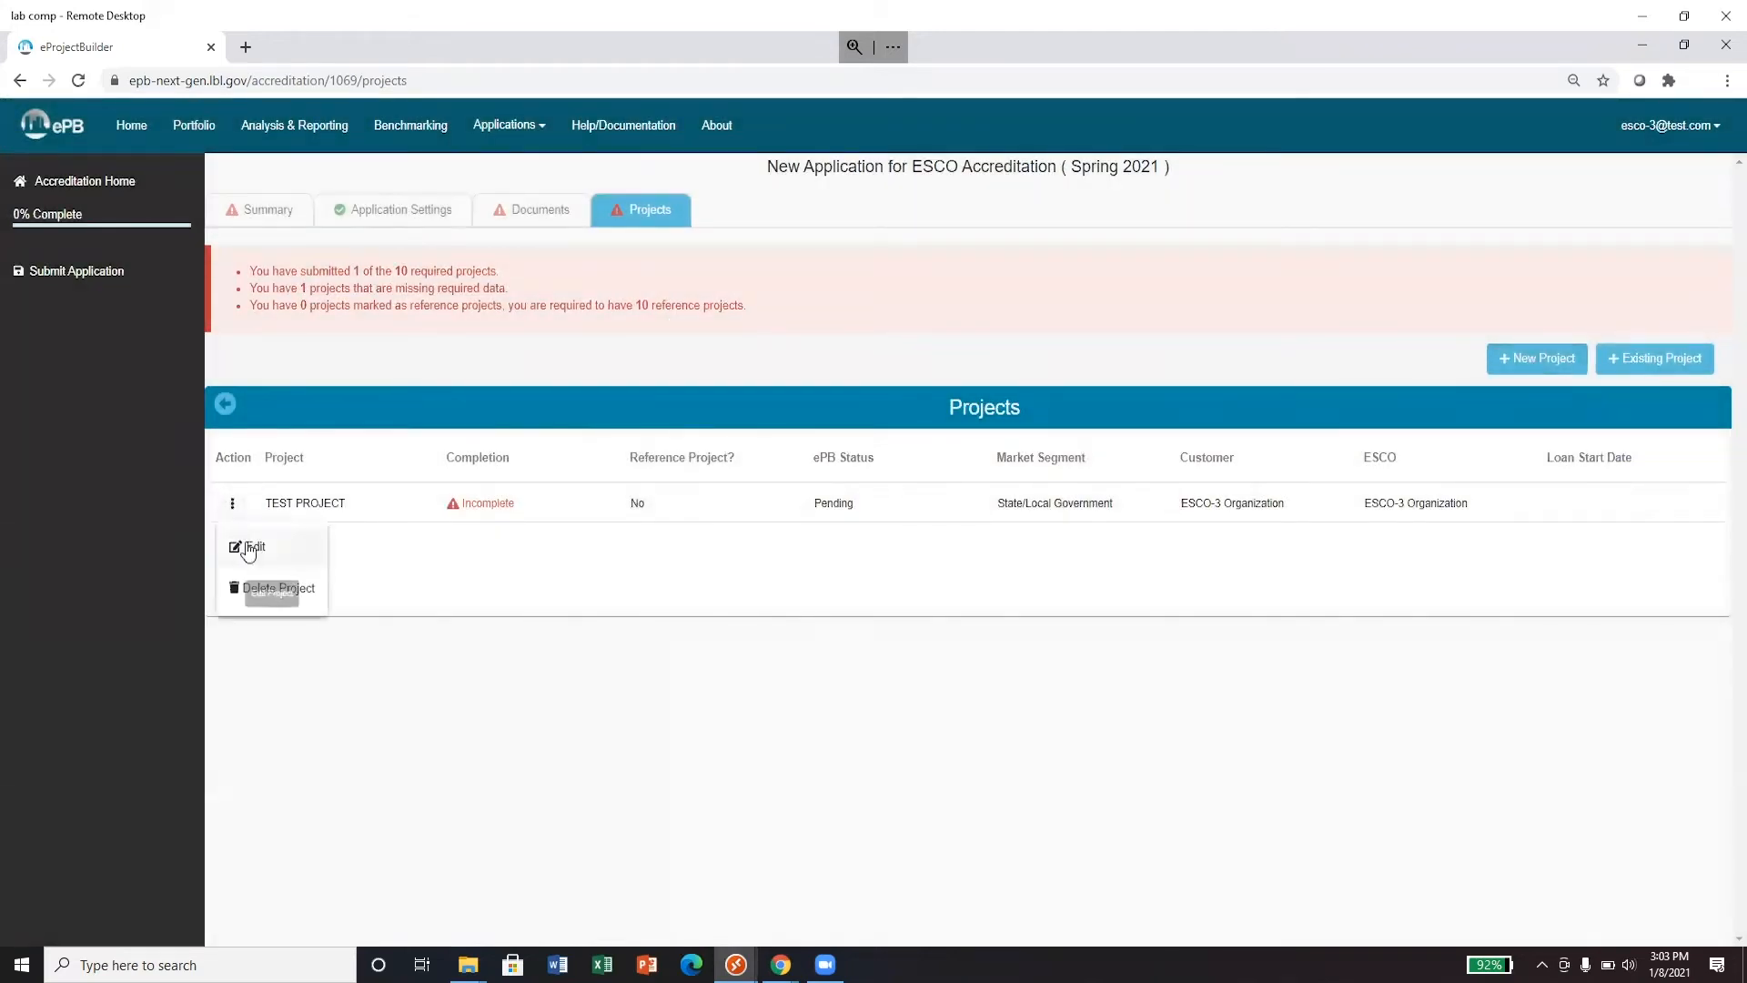
pyautogui.click(244, 549)
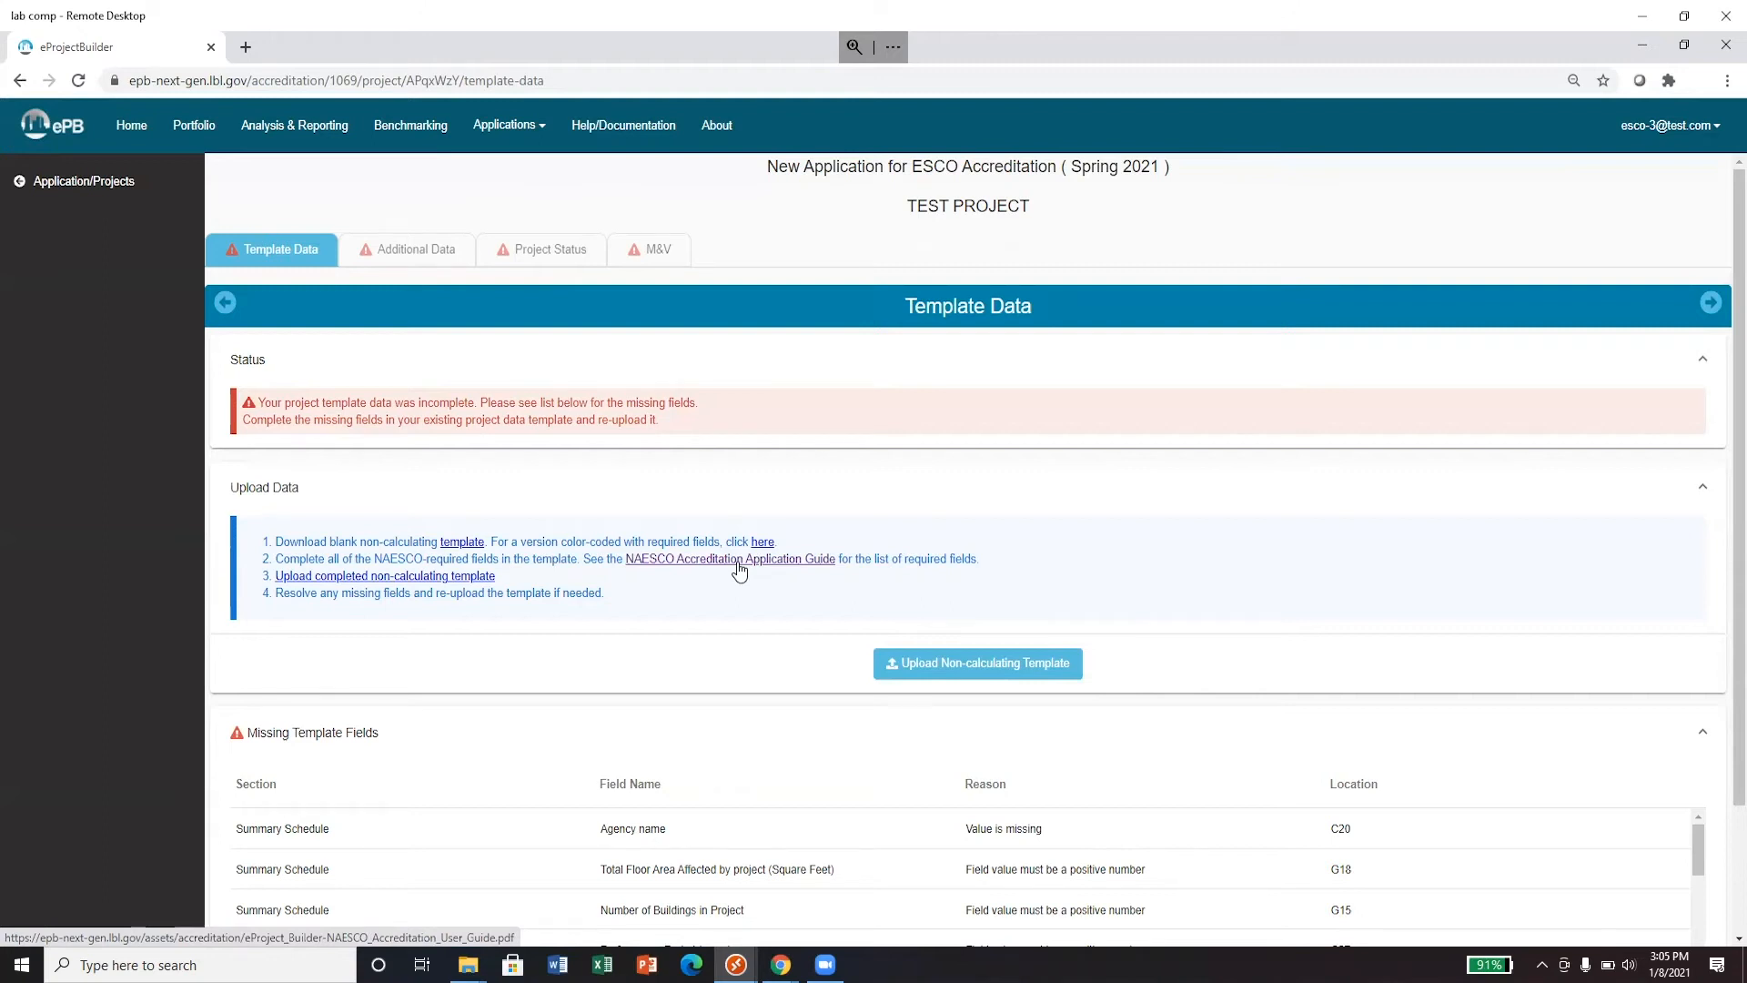
pyautogui.scroll(-3, 739, 569)
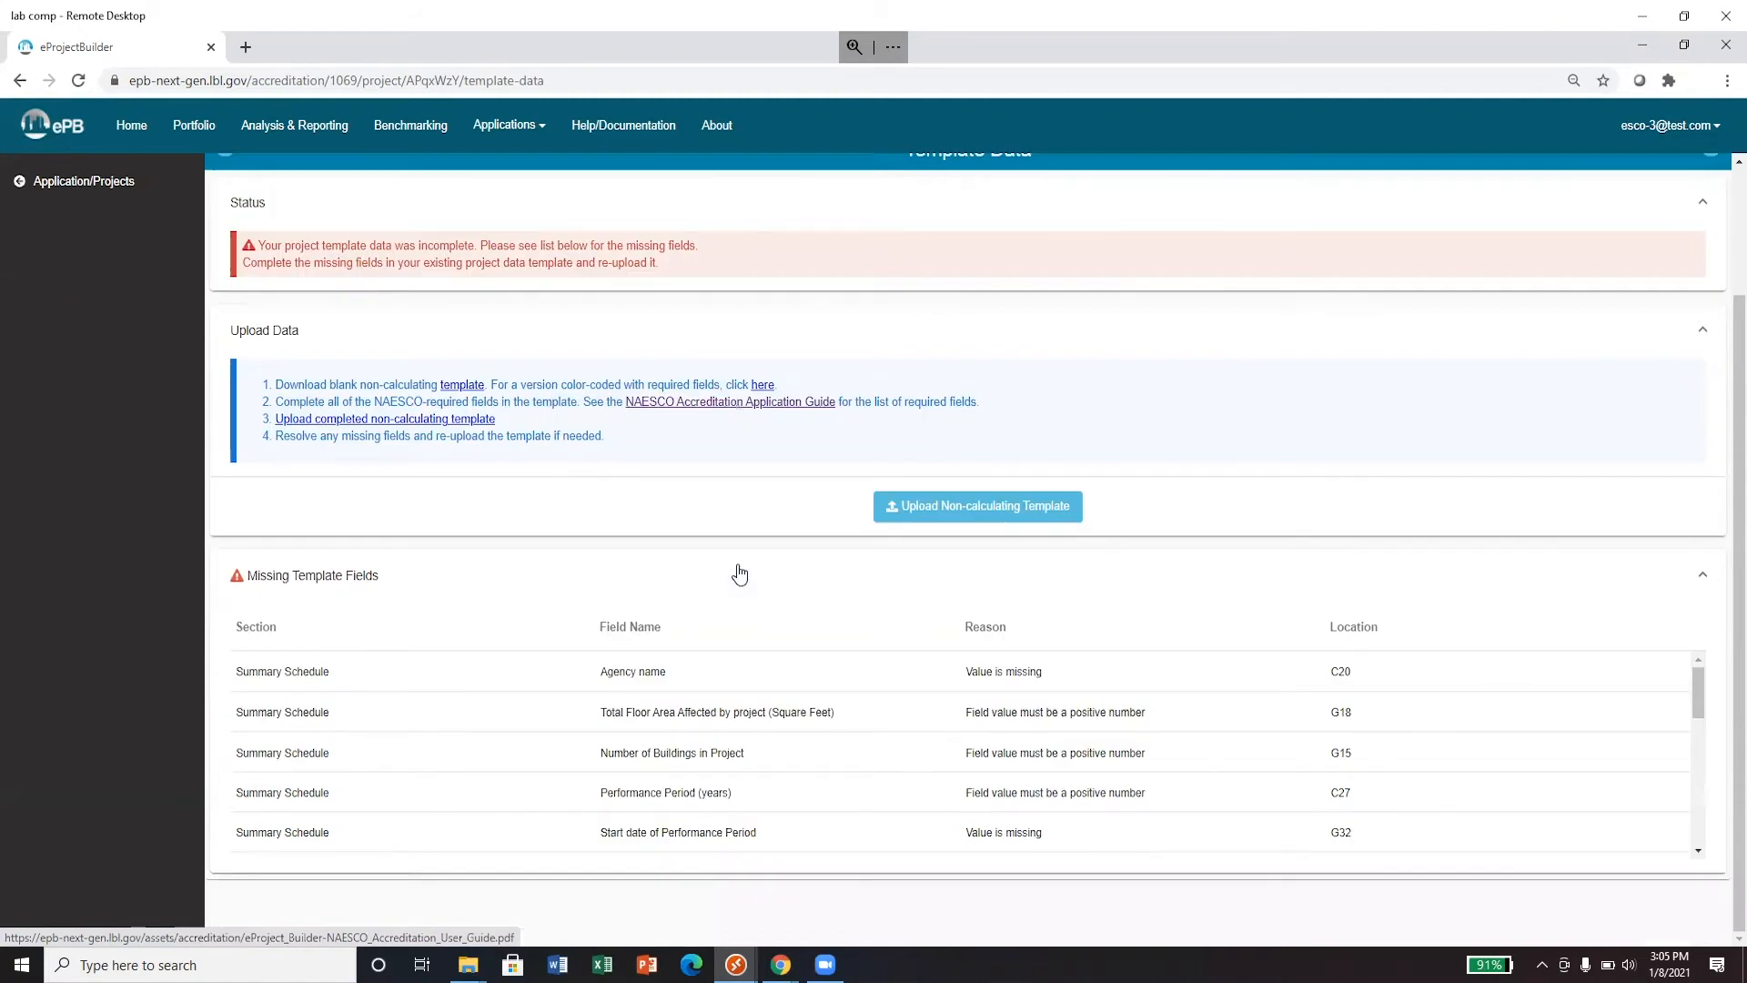
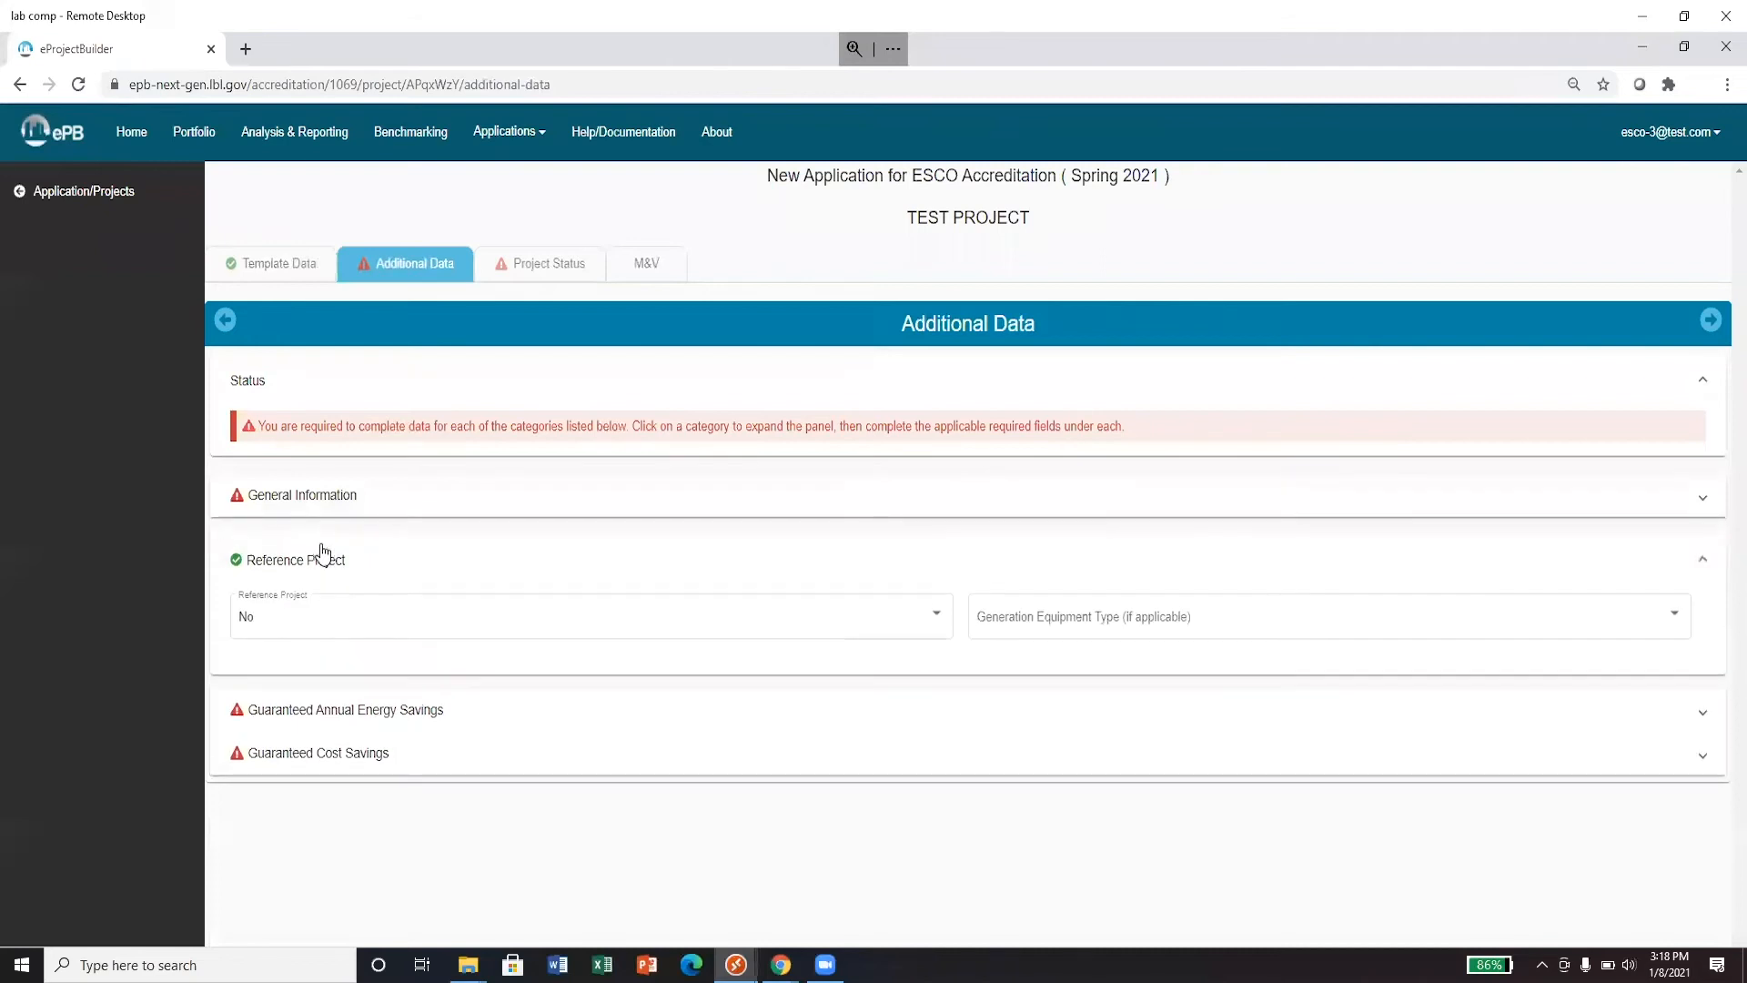
# - Answer No for Reference Project, then look over the General Information section
pyautogui.click(312, 624)
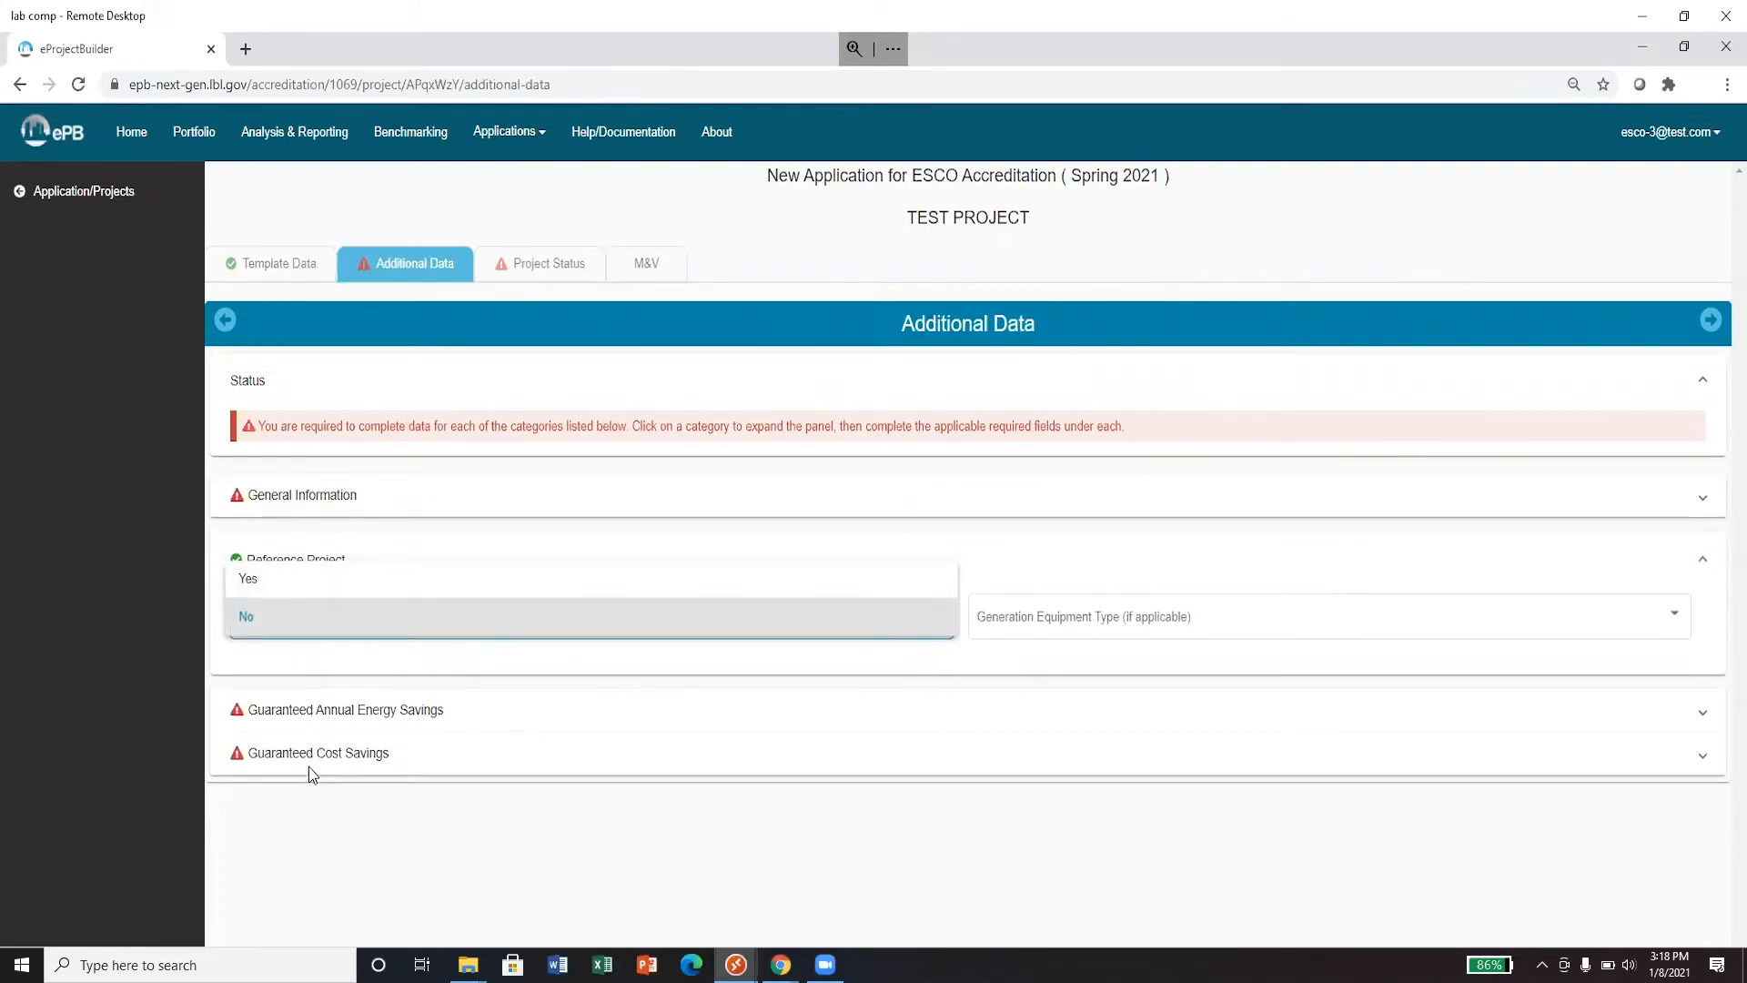
pyautogui.click(329, 548)
pyautogui.click(331, 552)
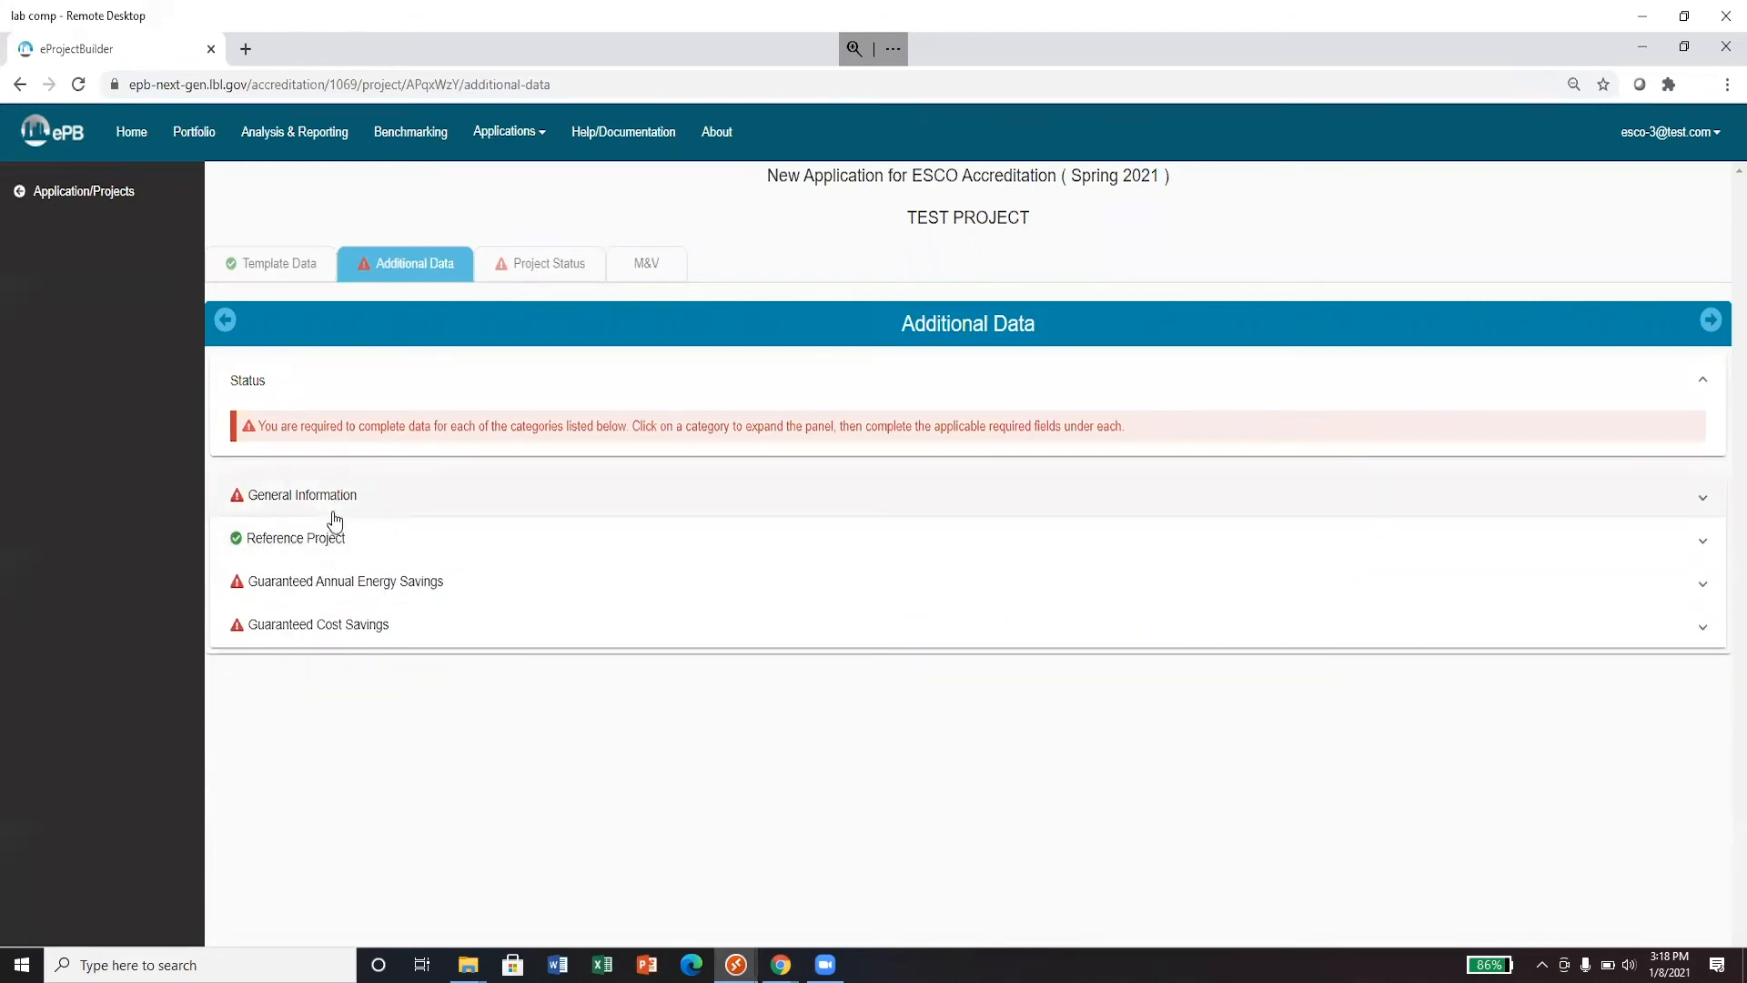
pyautogui.click(334, 511)
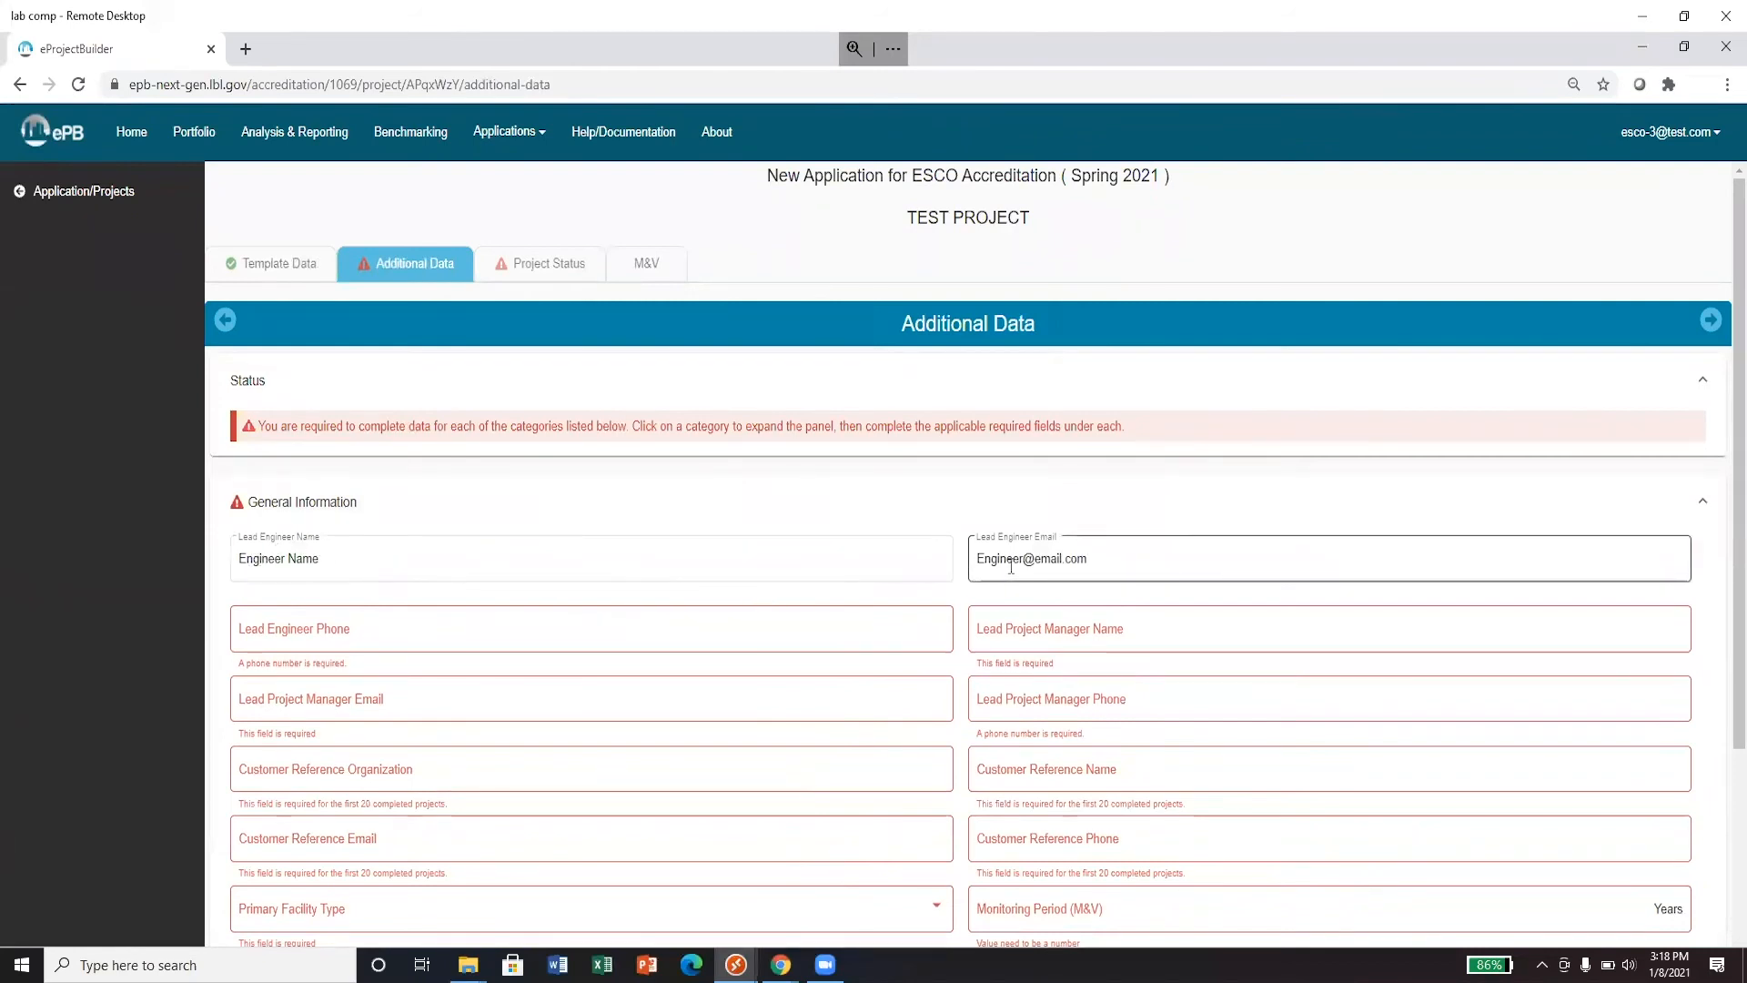
pyautogui.click(710, 517)
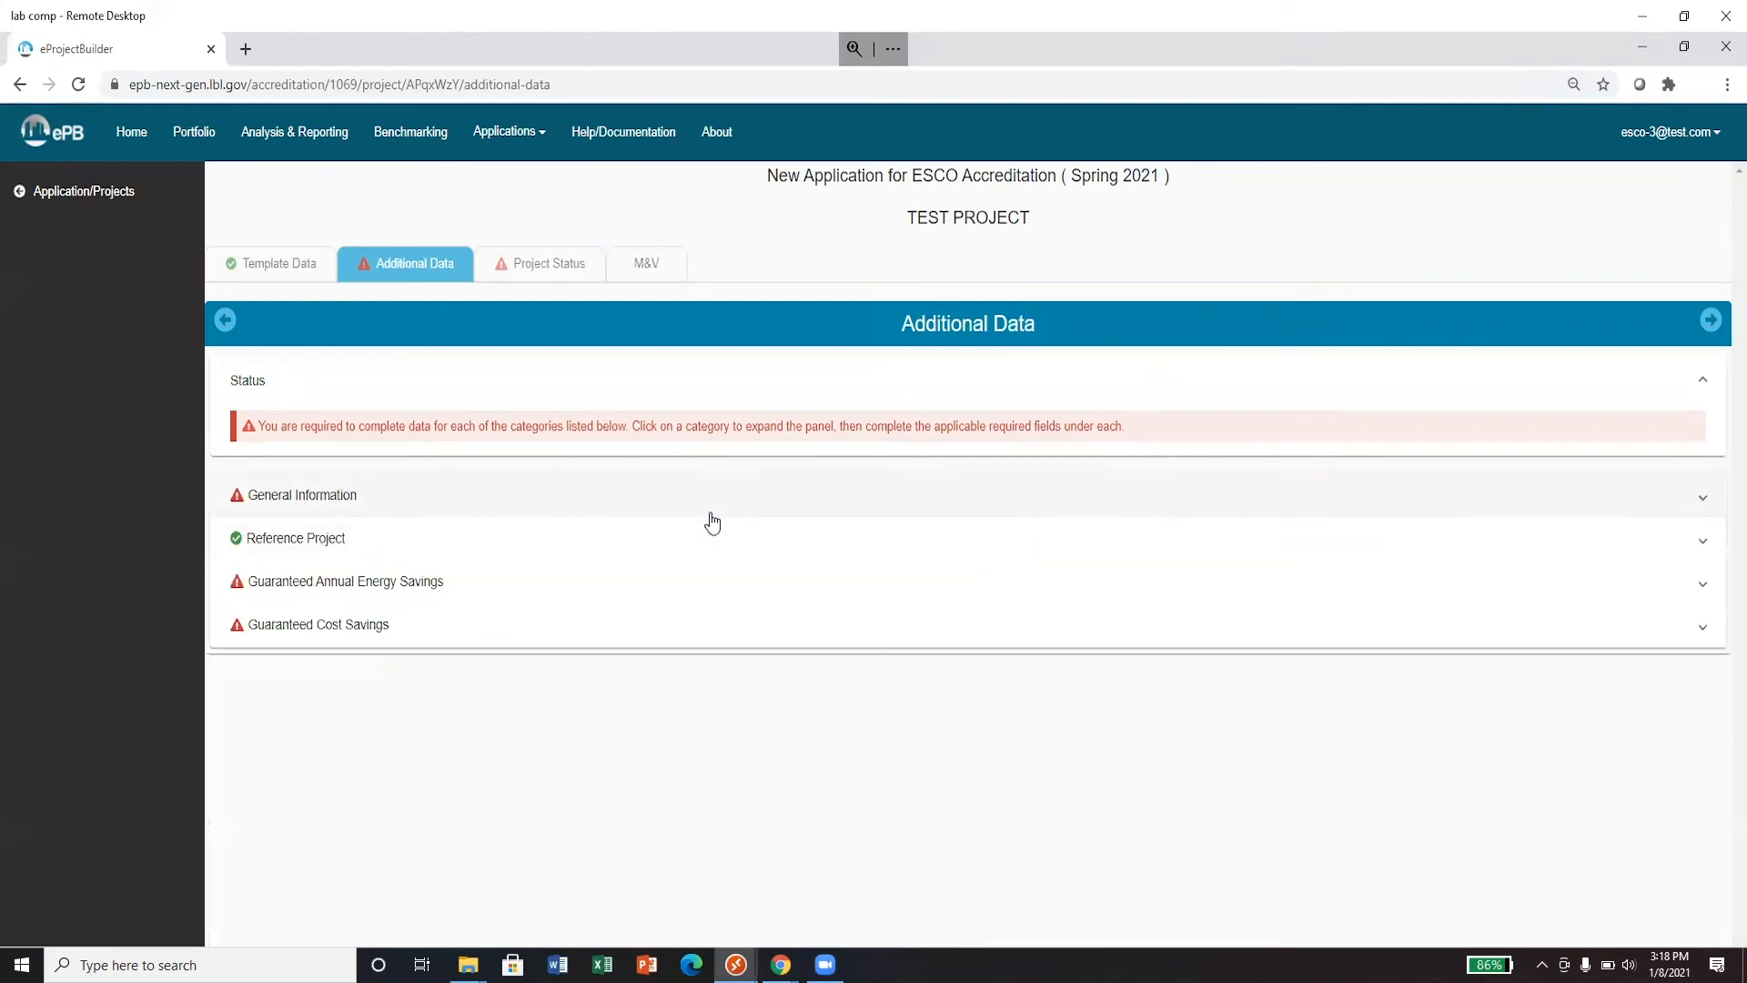
# - Change Reference Project to Yes and review the Guaranteed Annual Energy and Cost Savings panels
pyautogui.click(711, 550)
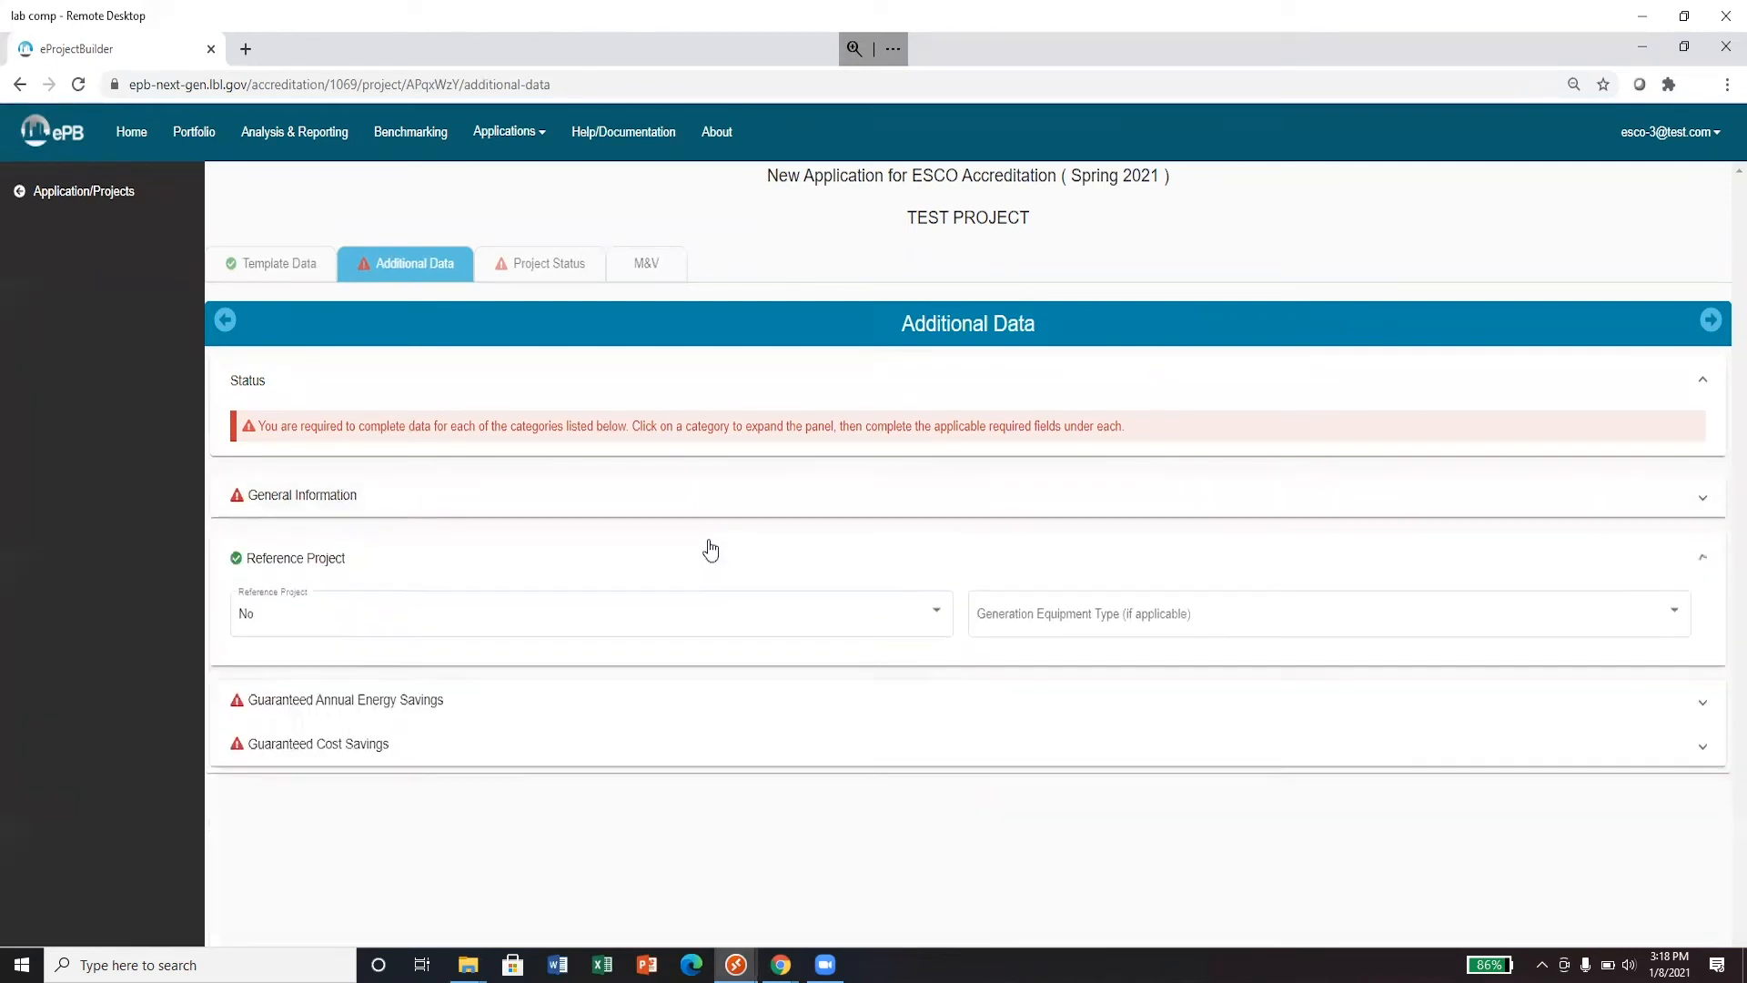
pyautogui.click(704, 619)
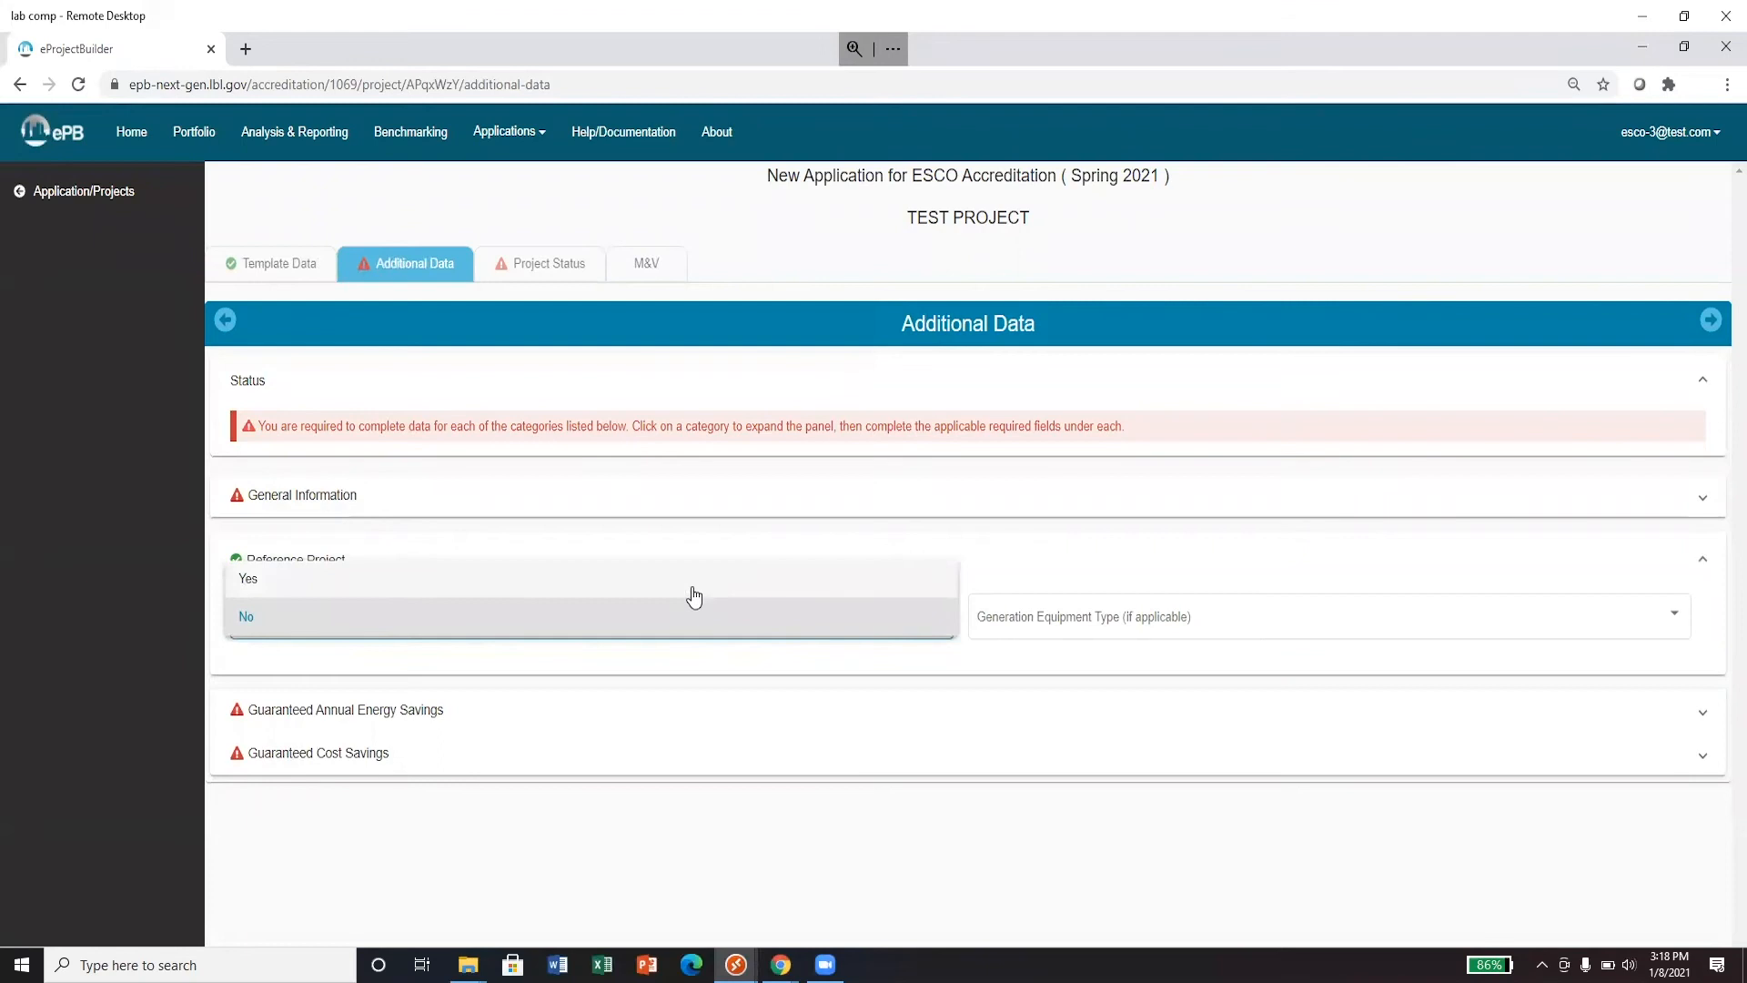
pyautogui.click(693, 588)
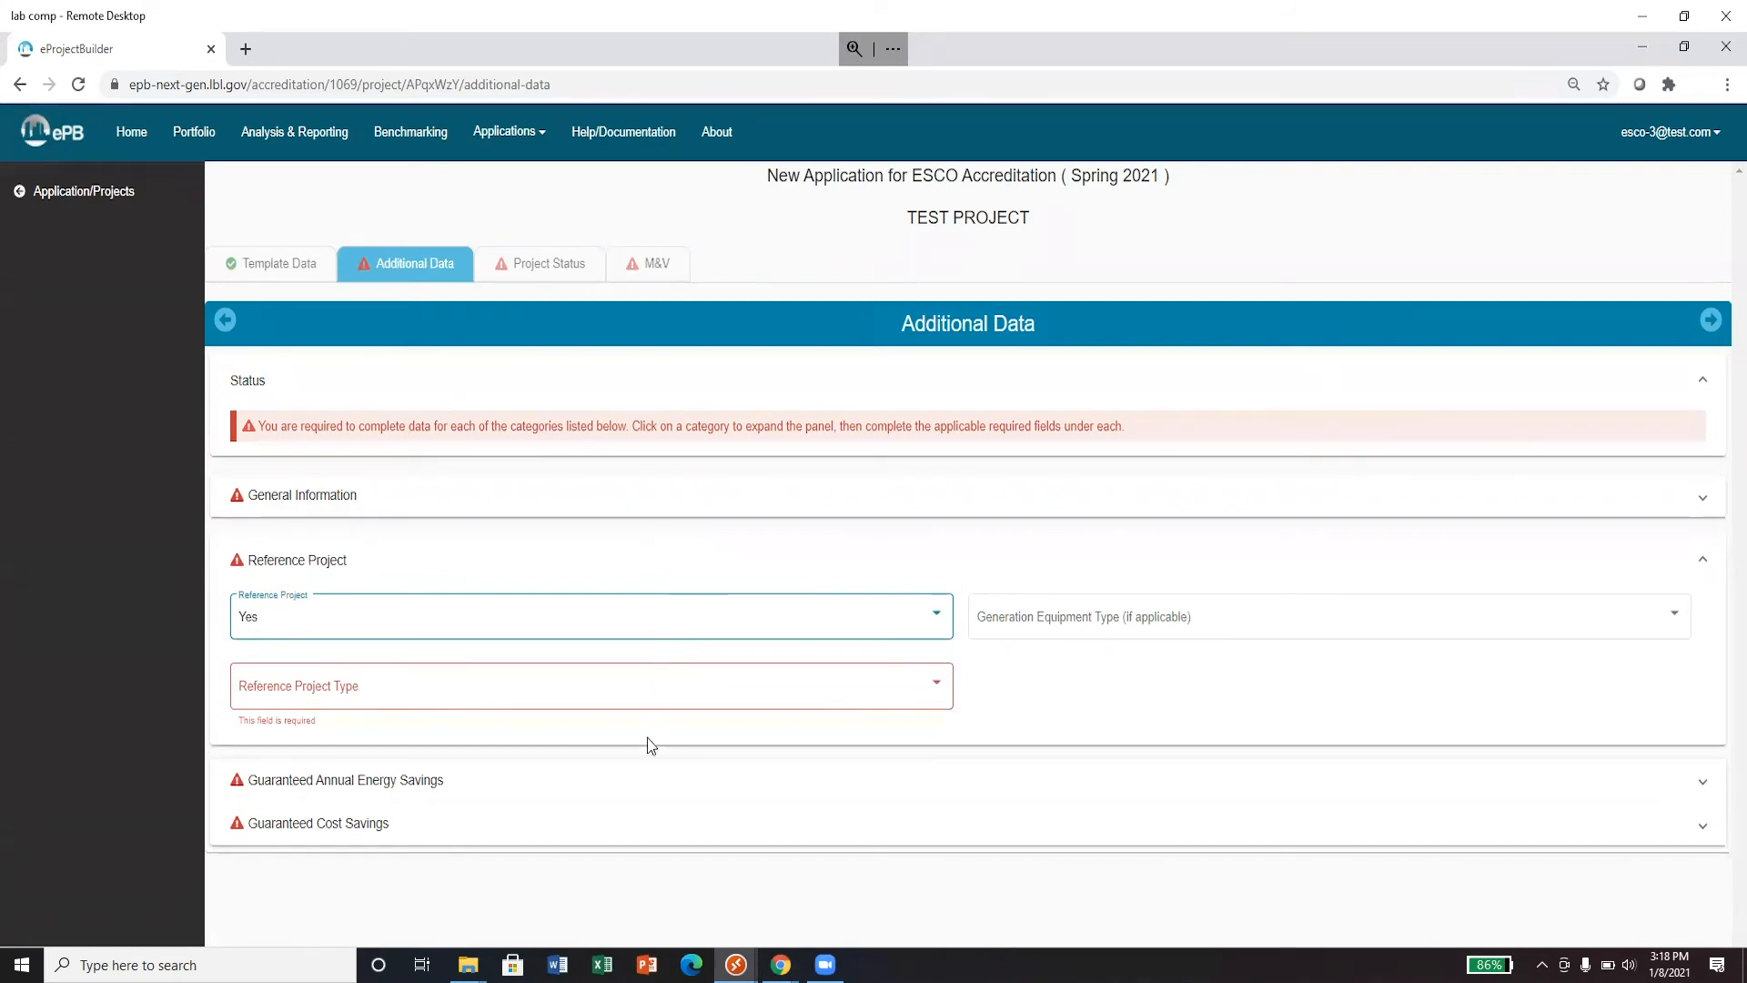
pyautogui.click(628, 786)
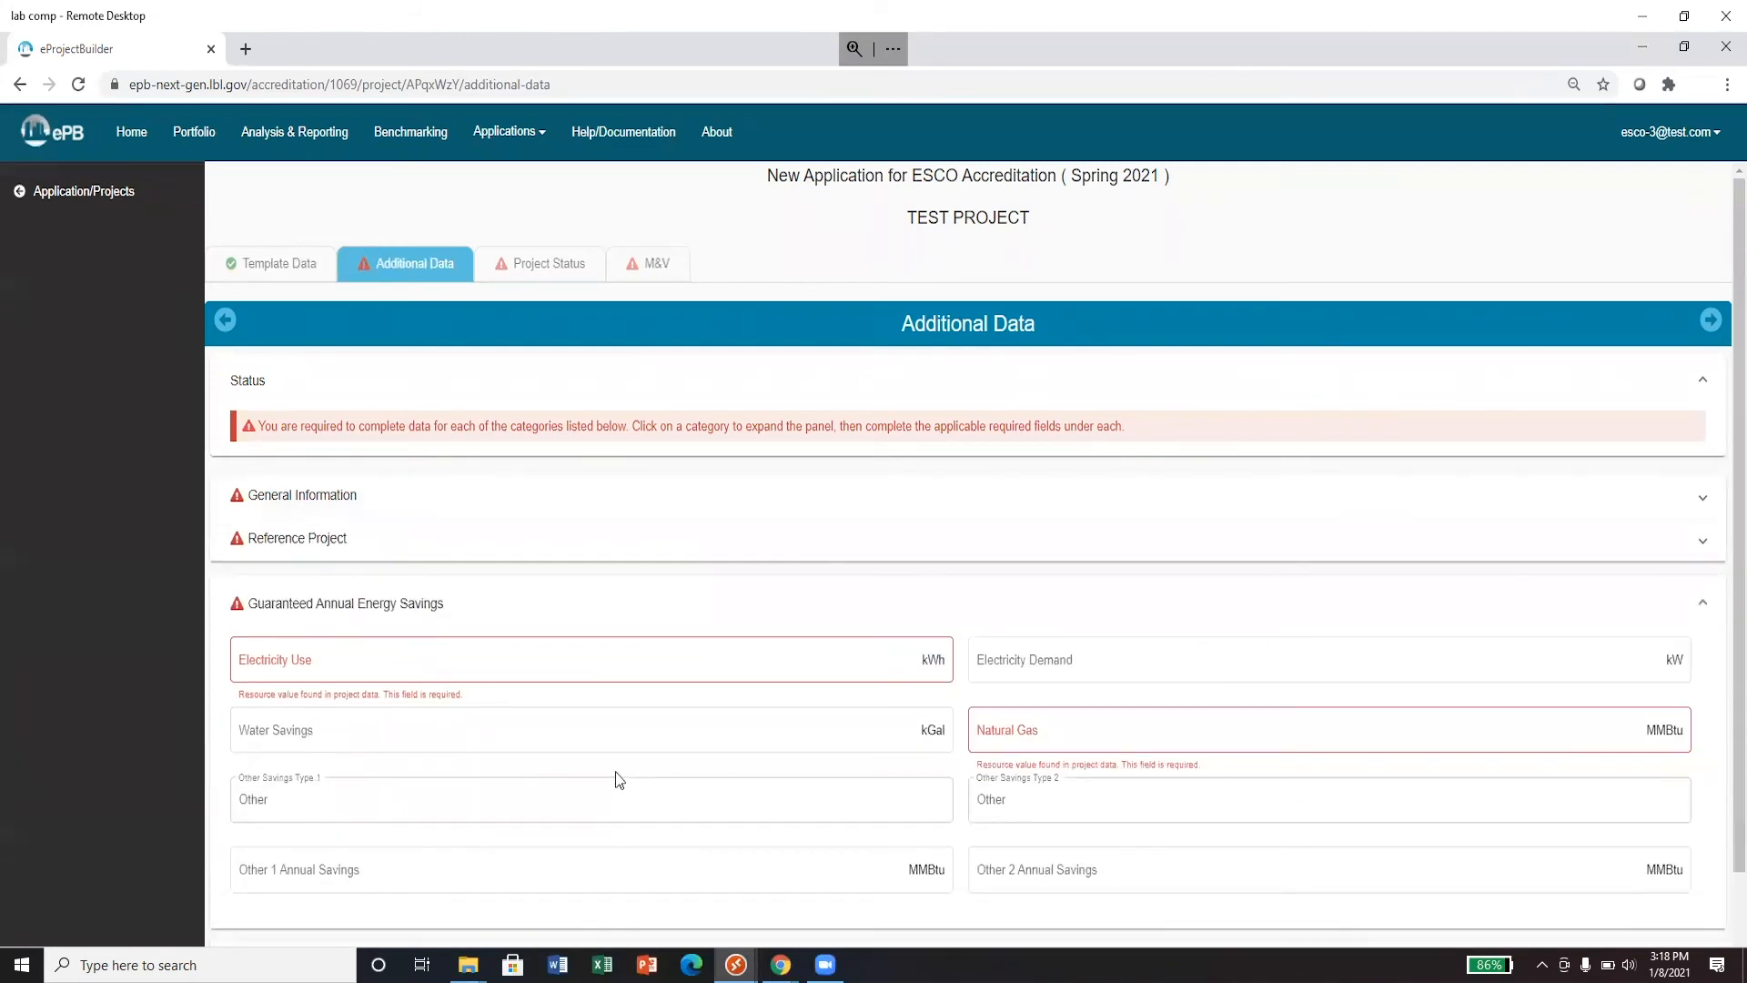
pyautogui.scroll(-2, 615, 772)
pyautogui.click(586, 885)
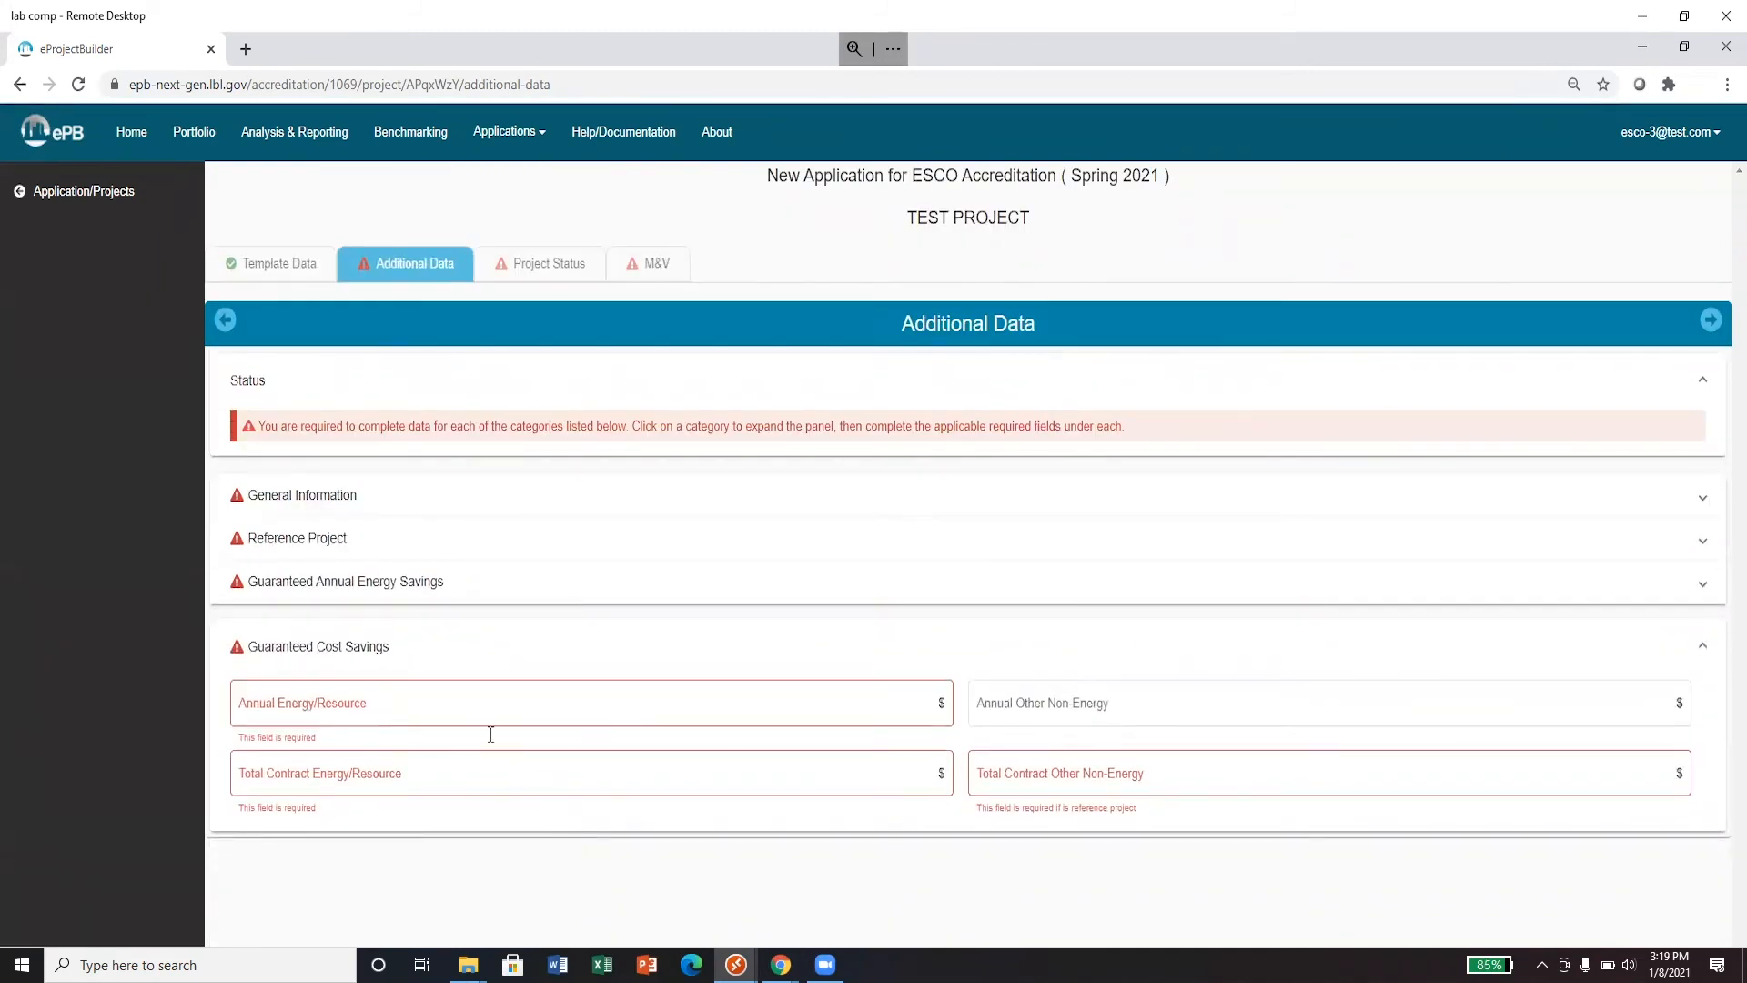
pyautogui.click(388, 653)
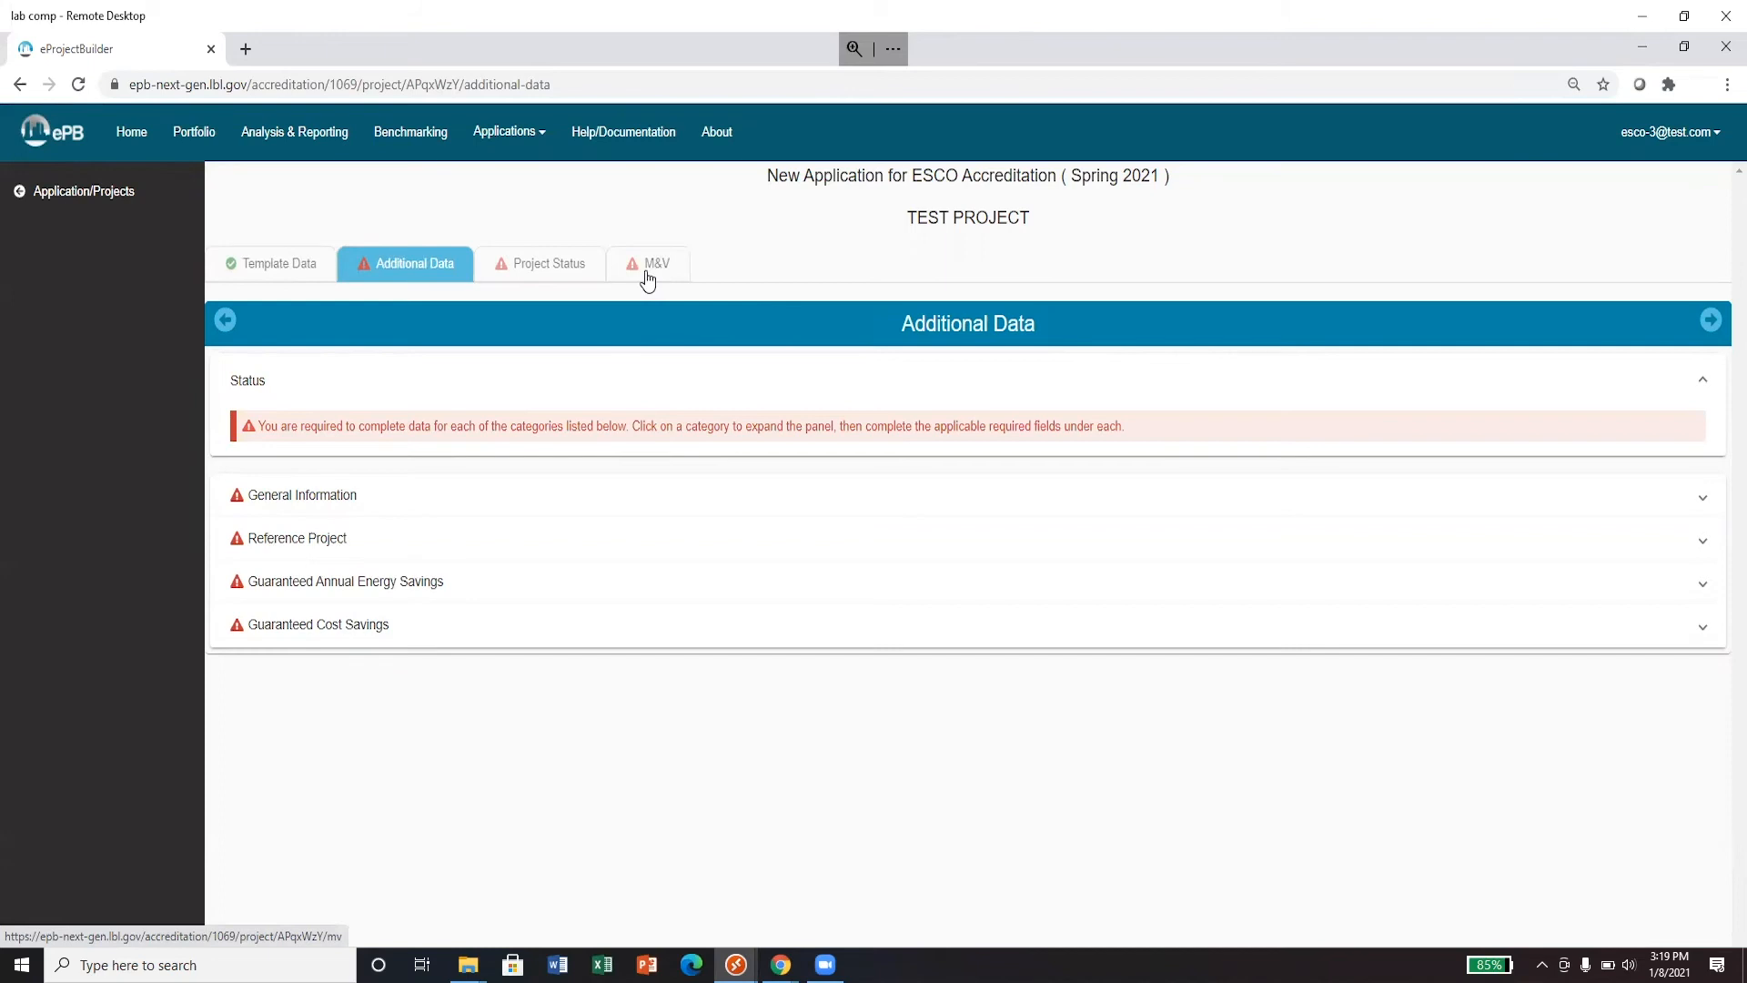
# - Keep Reference Project set to Yes and expand General Information
pyautogui.click(433, 546)
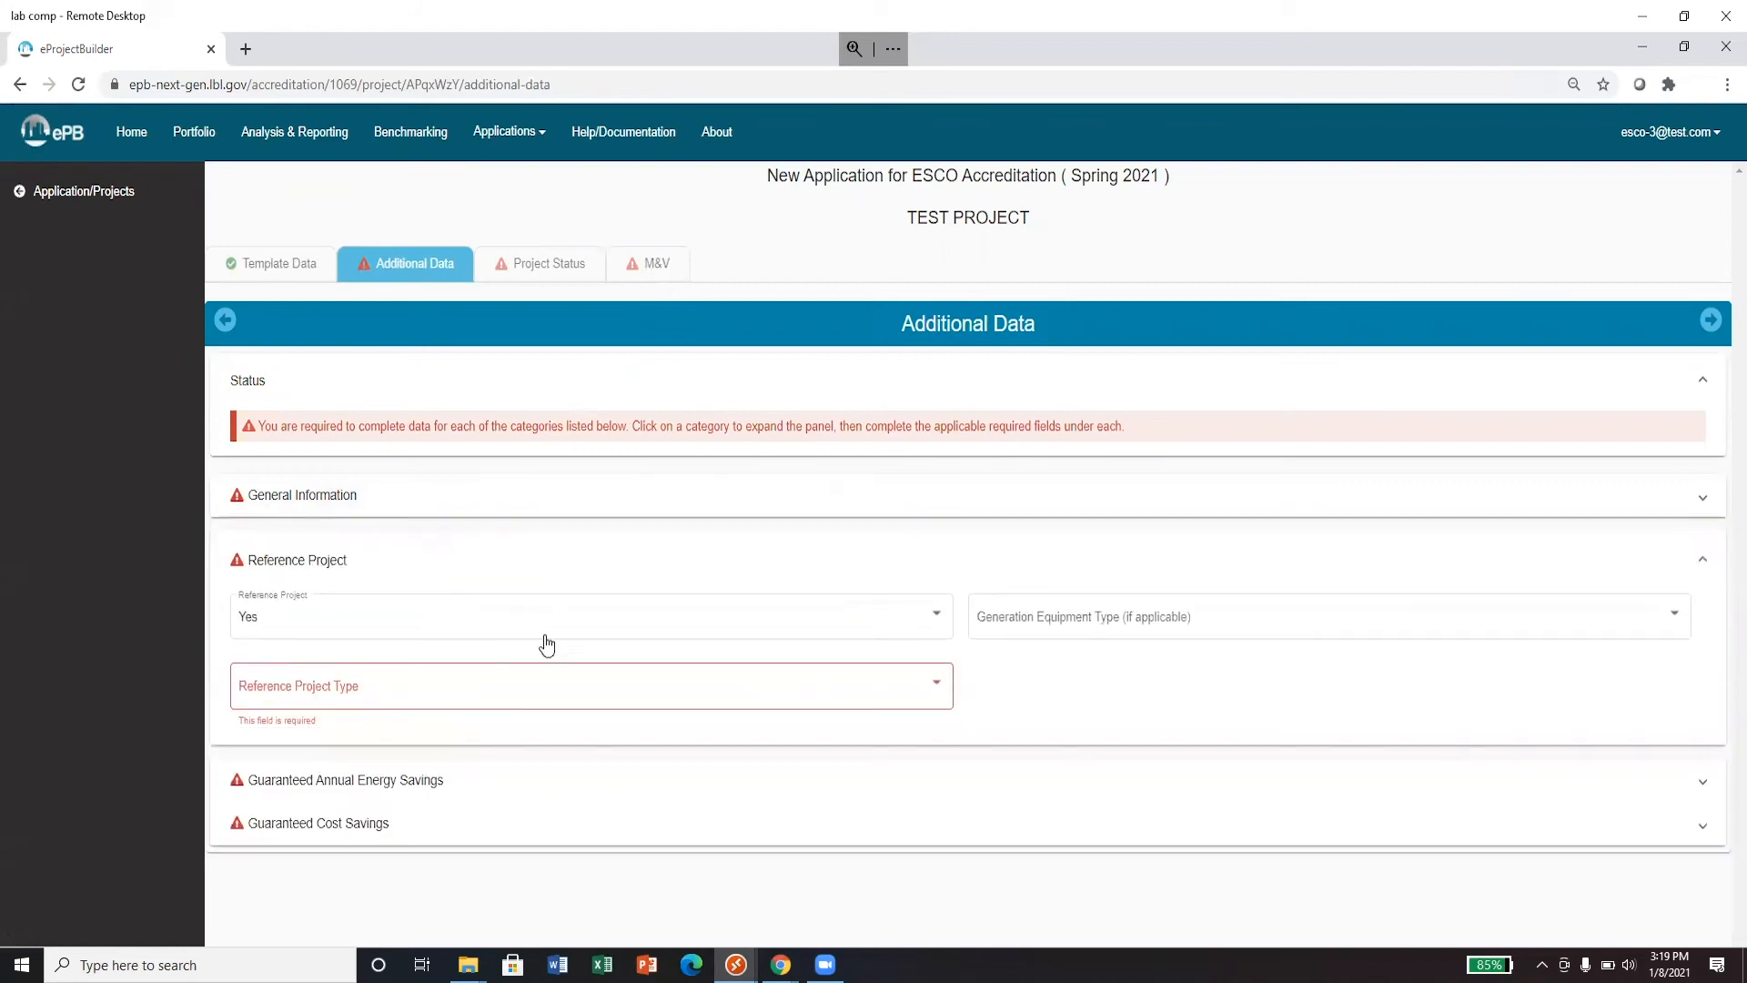
pyautogui.click(851, 626)
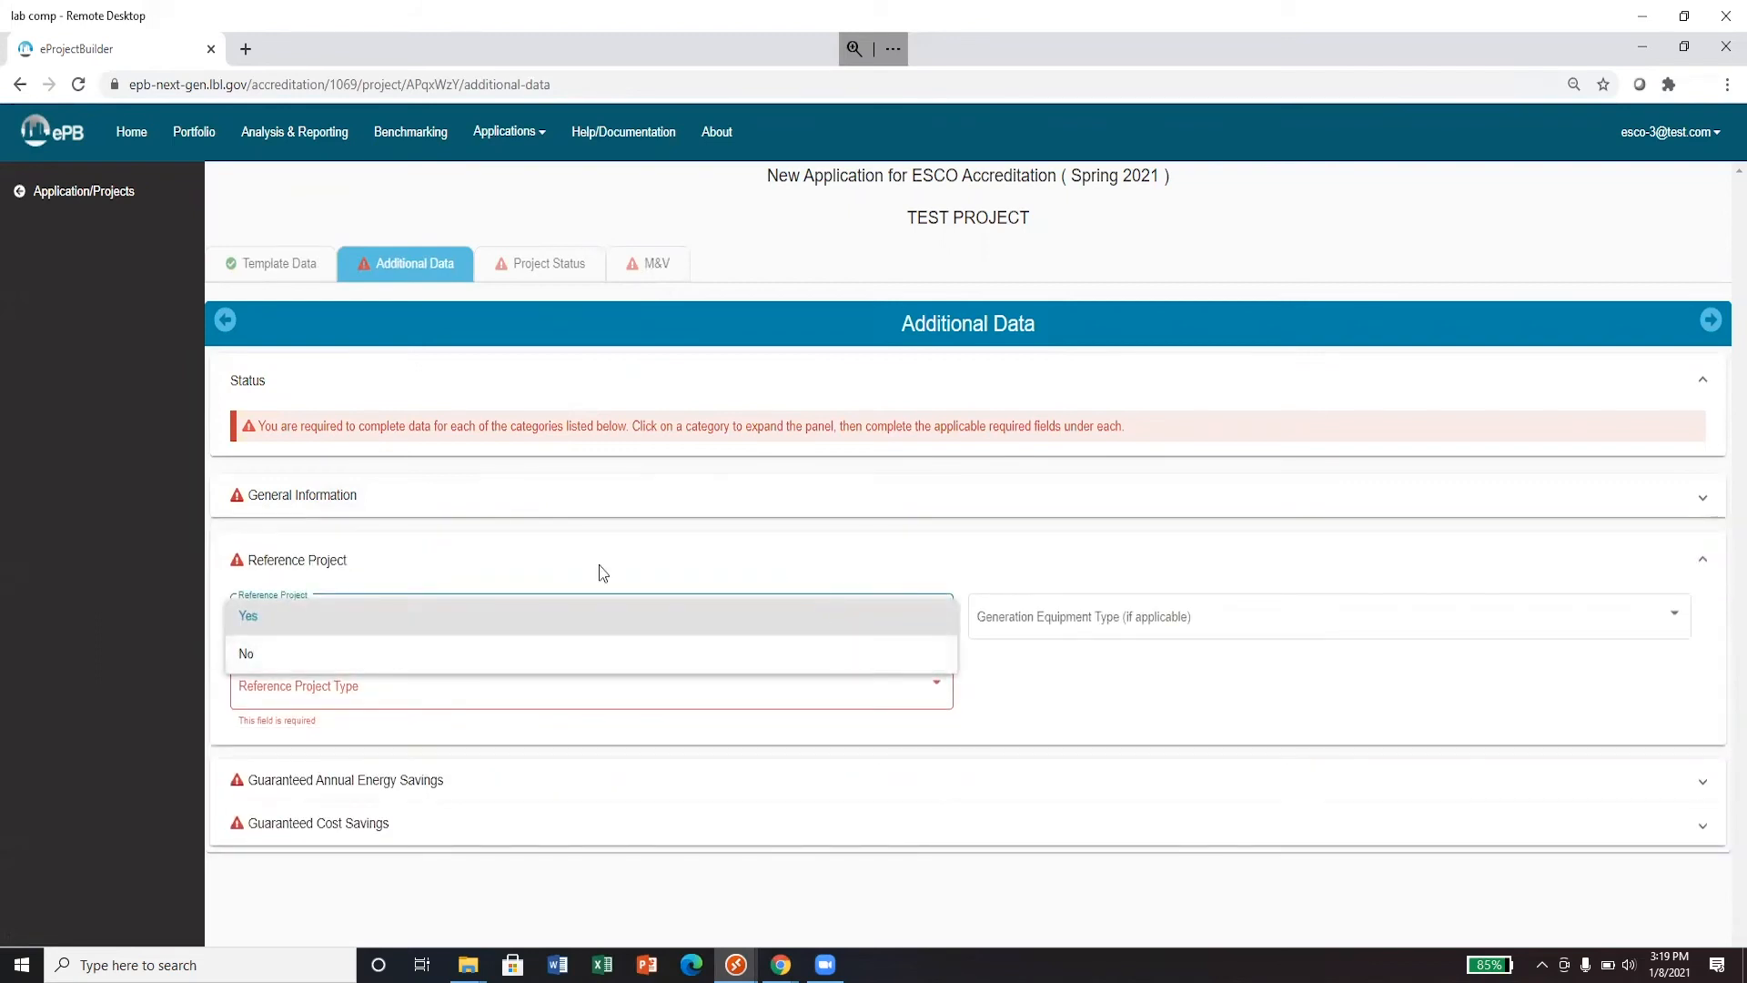
pyautogui.click(337, 569)
pyautogui.click(323, 572)
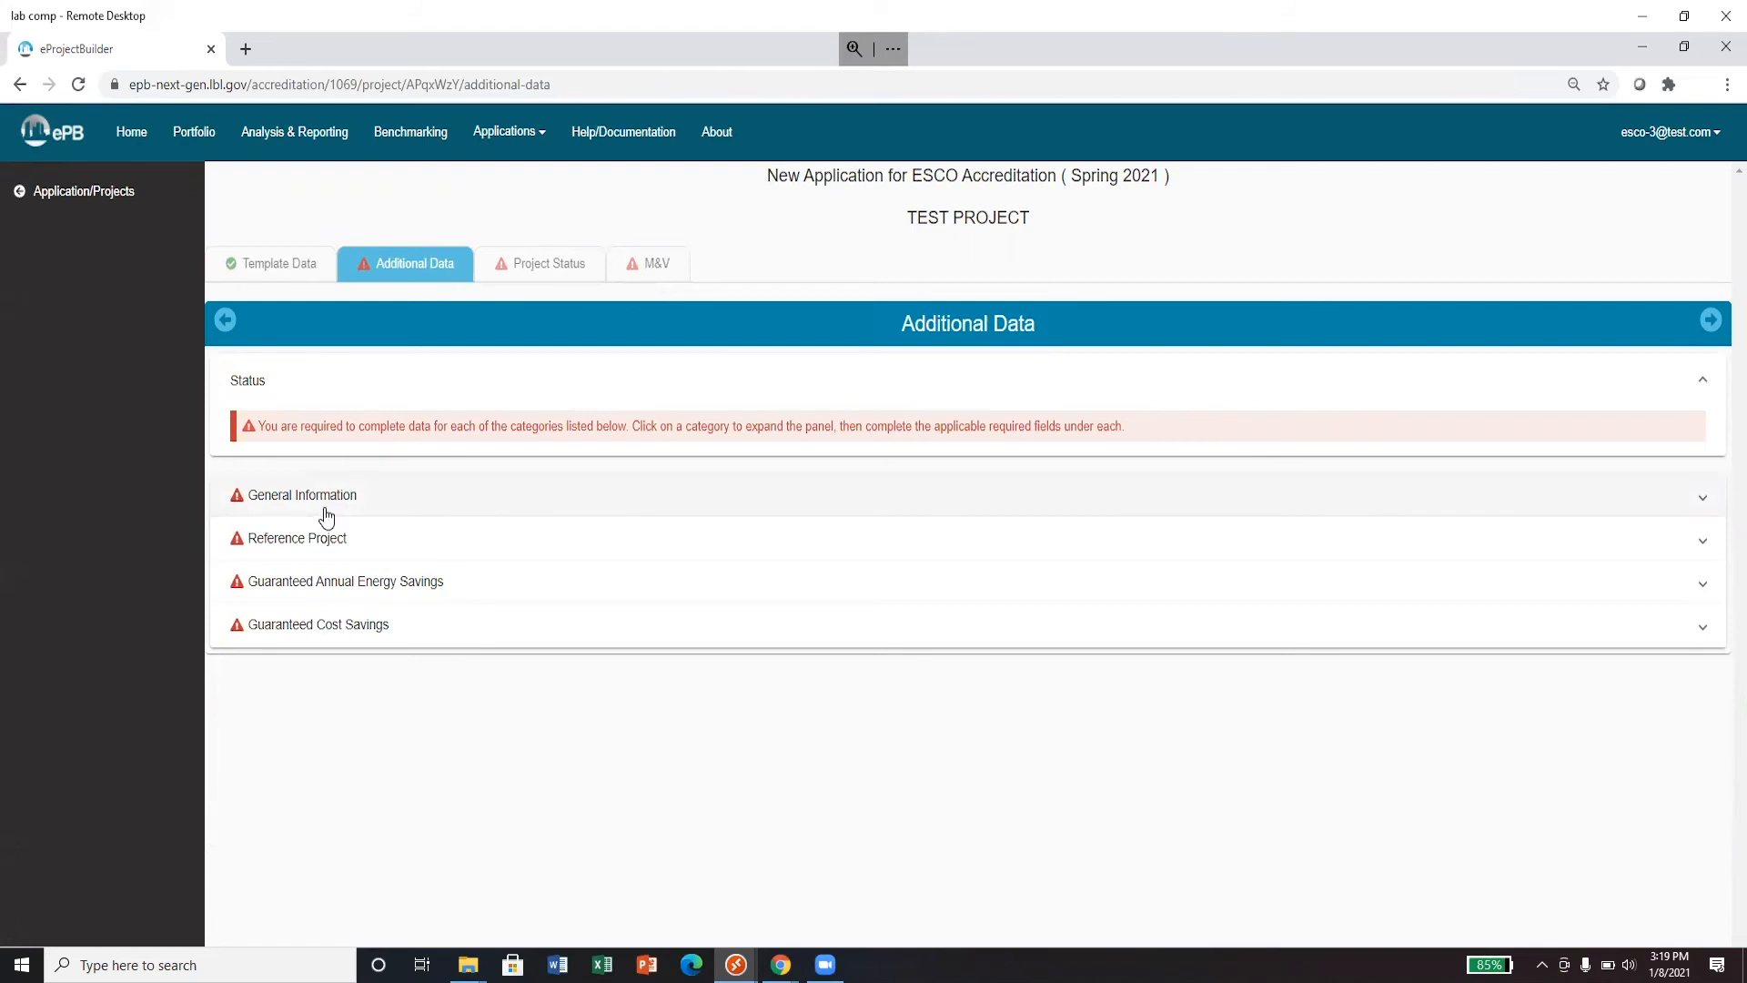
pyautogui.click(326, 515)
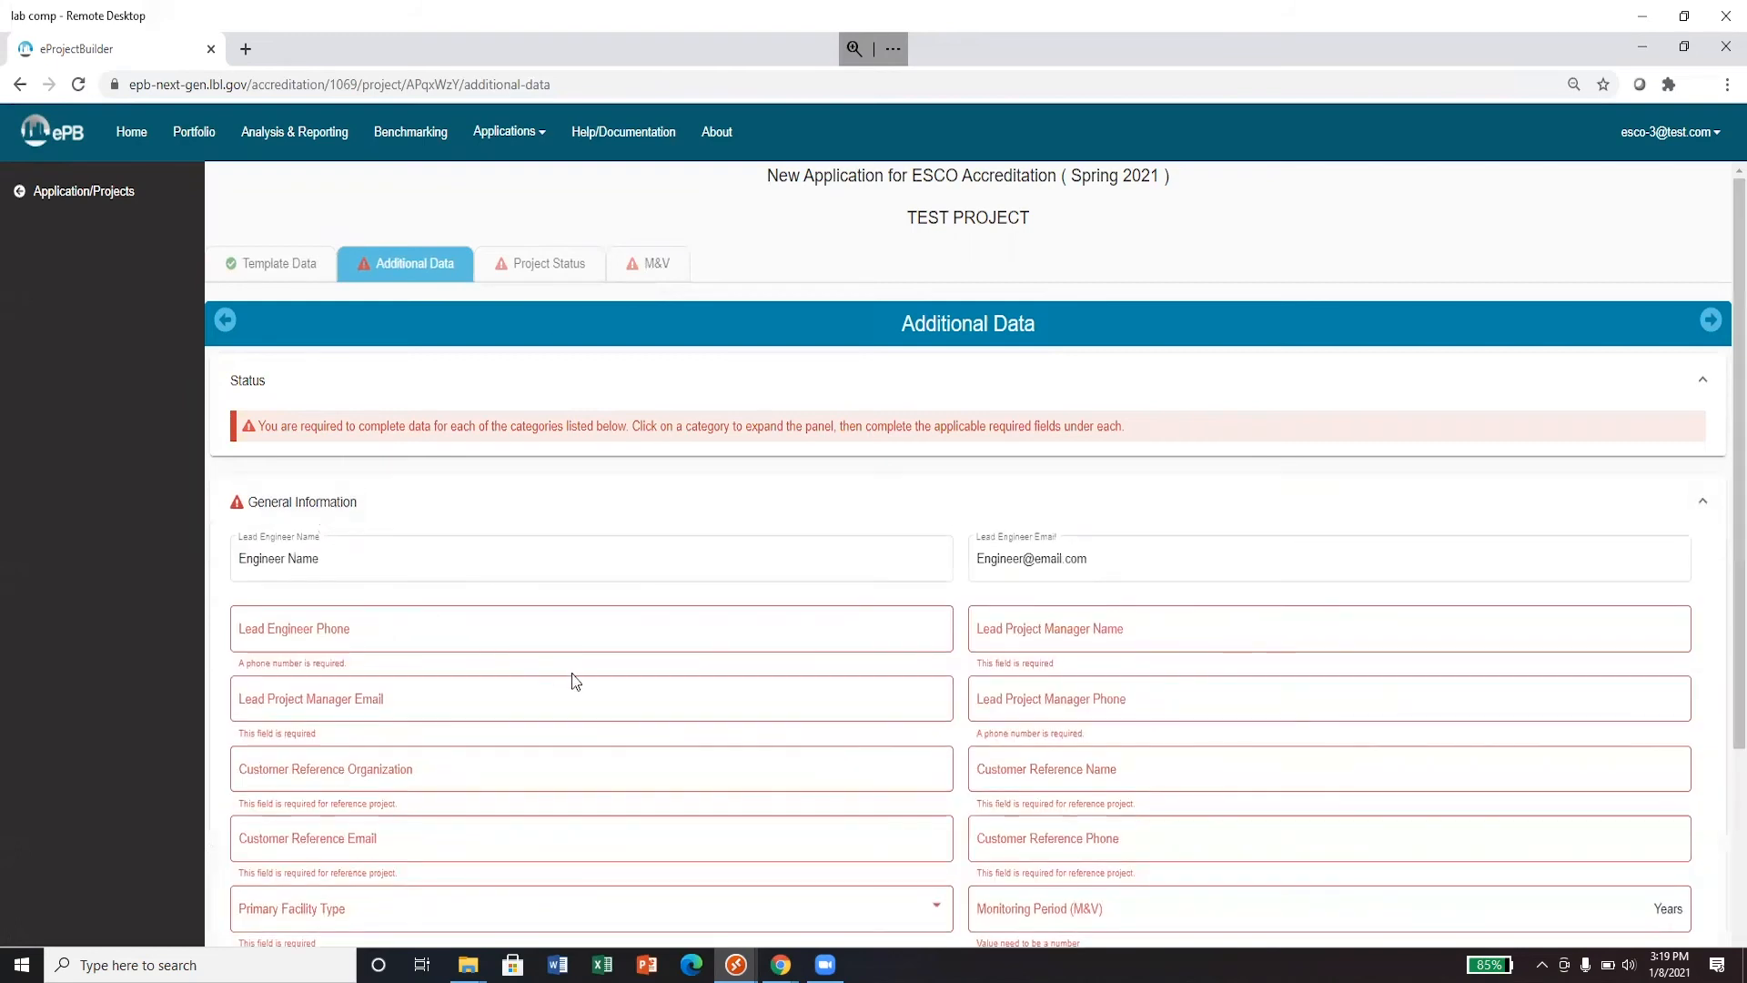
# - Check the Reference Project, Guaranteed Cost Savings and Annual Energy Savings panels are complete
pyautogui.scroll(-3, 574, 679)
pyautogui.click(434, 801)
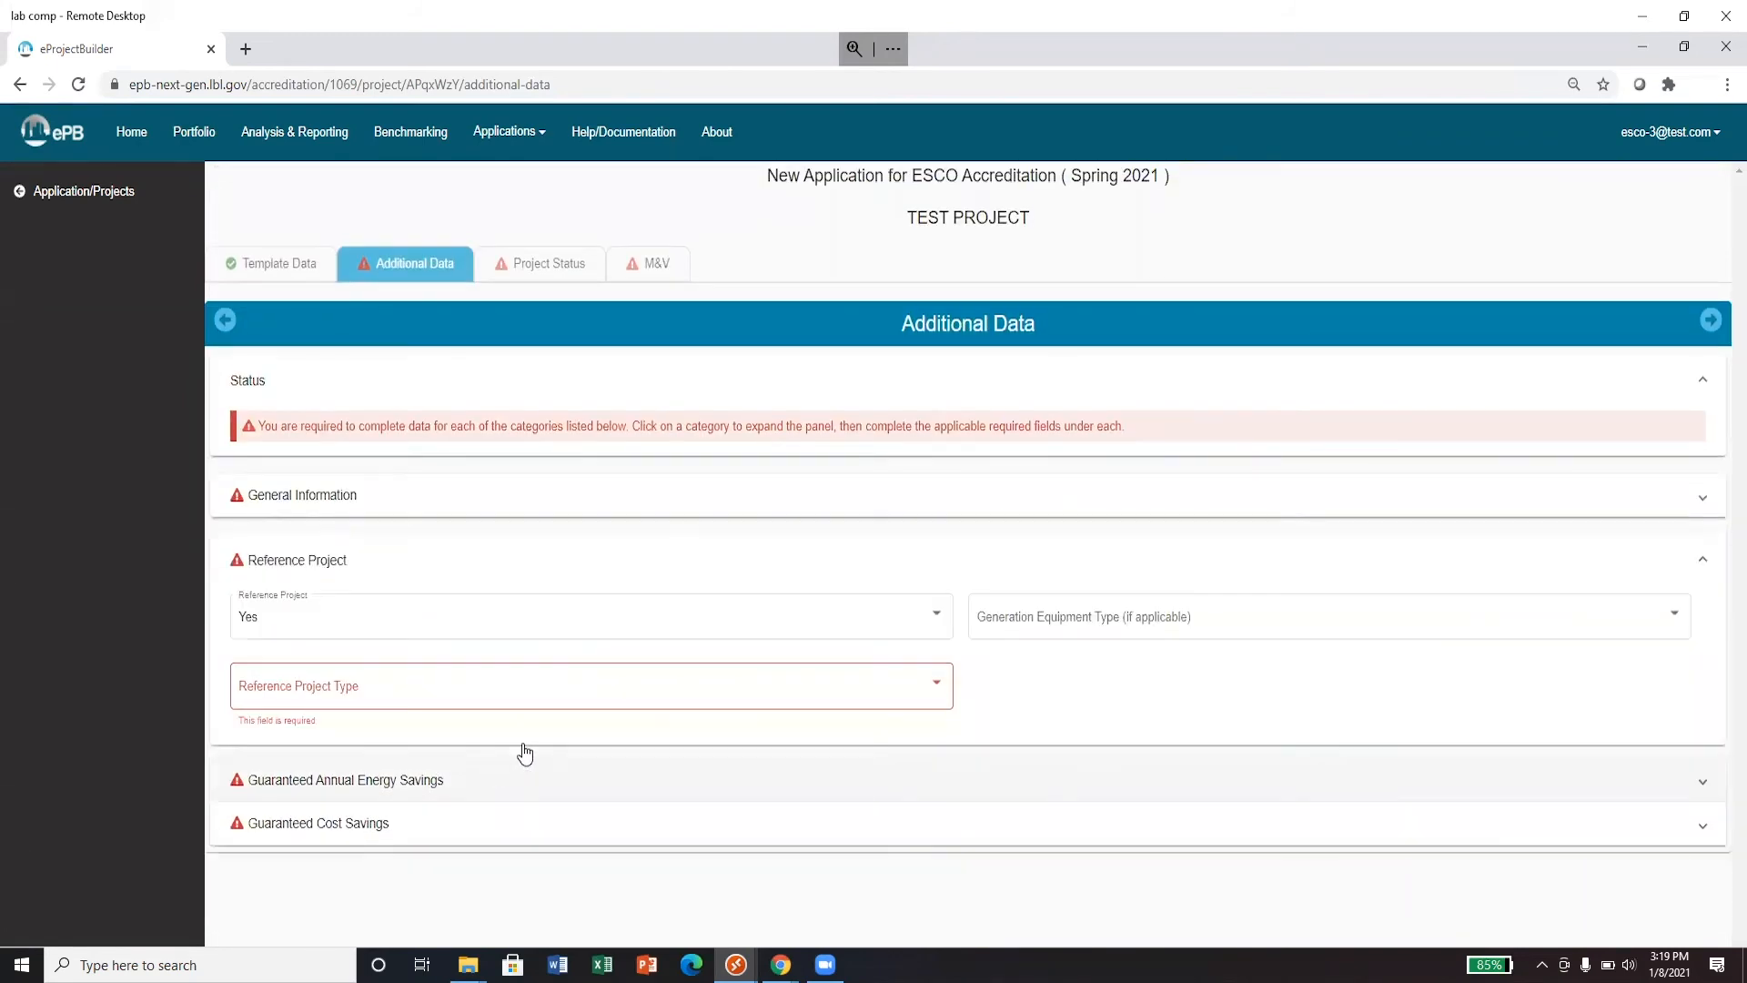
pyautogui.click(533, 815)
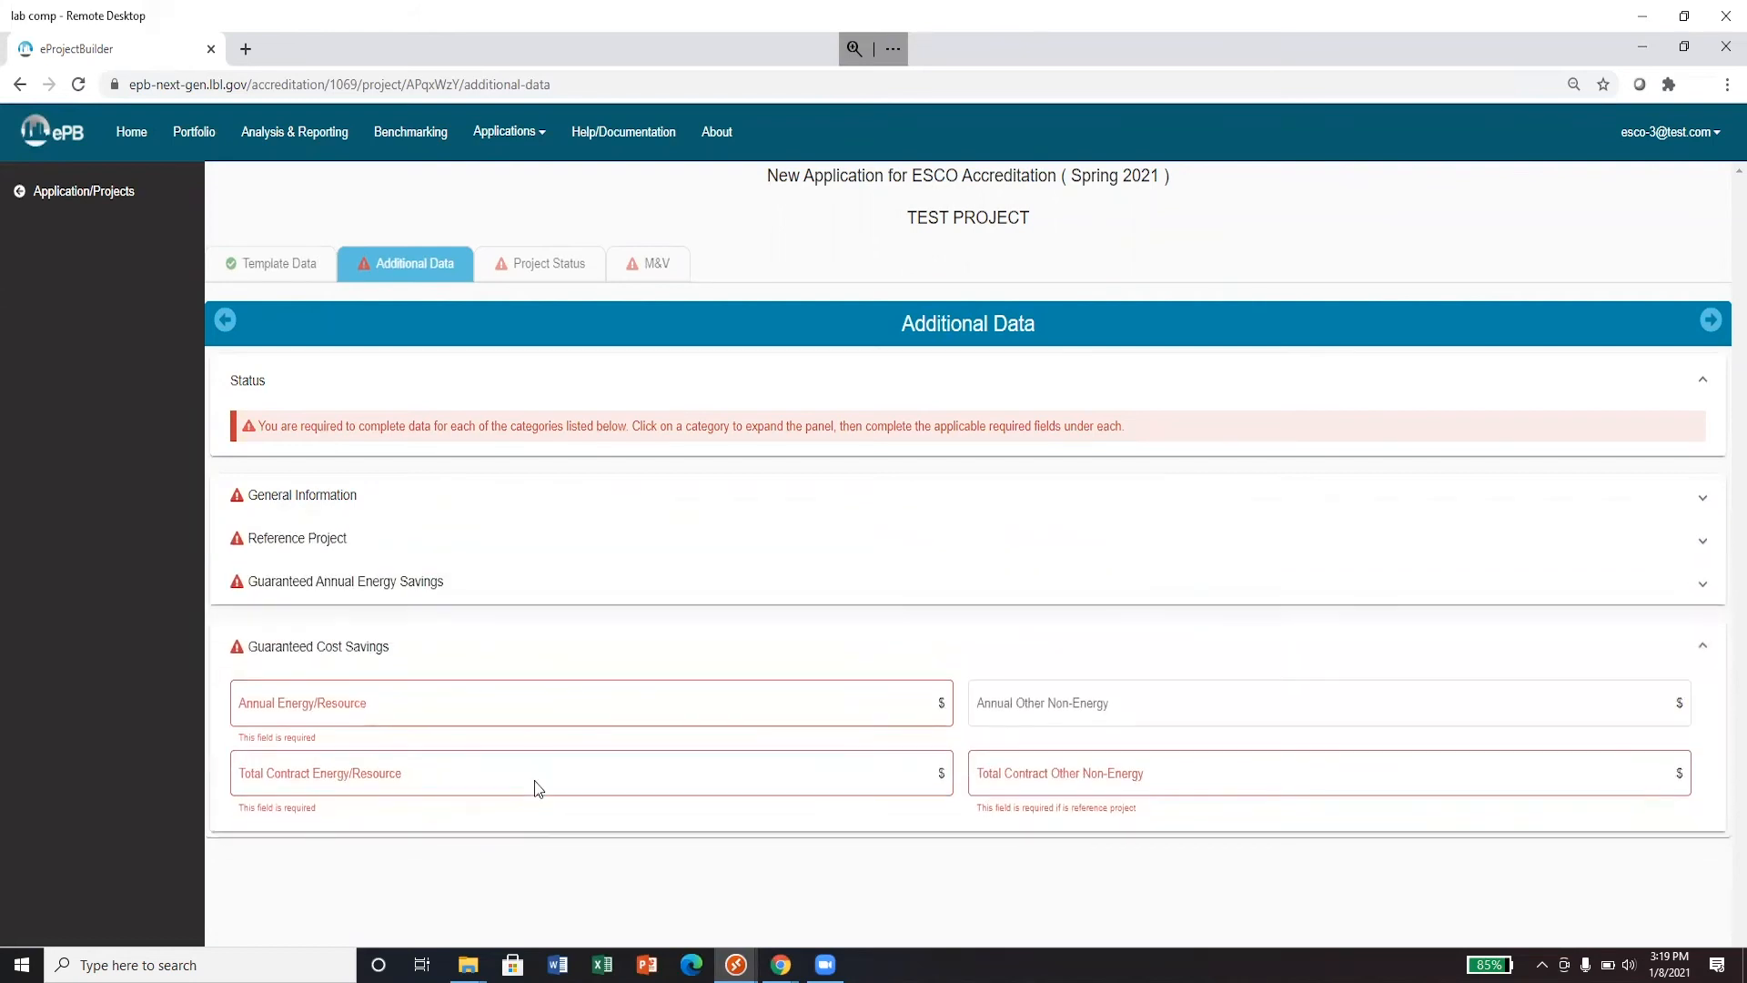
pyautogui.click(547, 594)
pyautogui.scroll(-1, 547, 600)
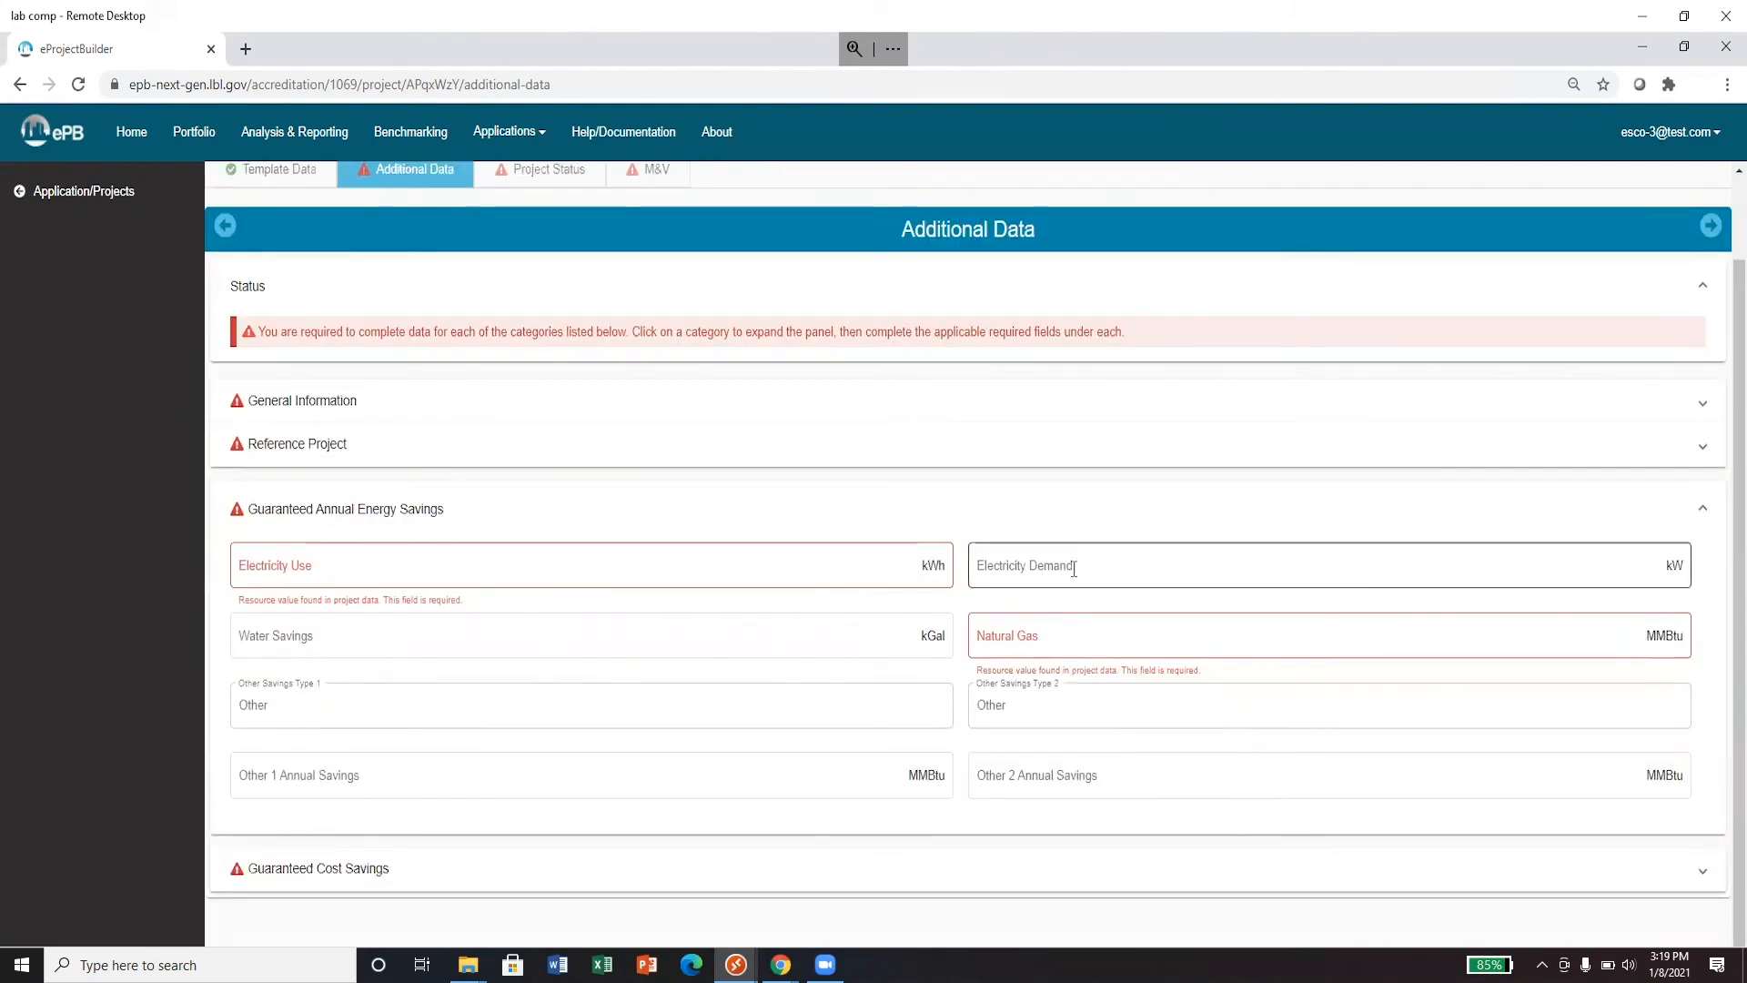
pyautogui.click(1051, 511)
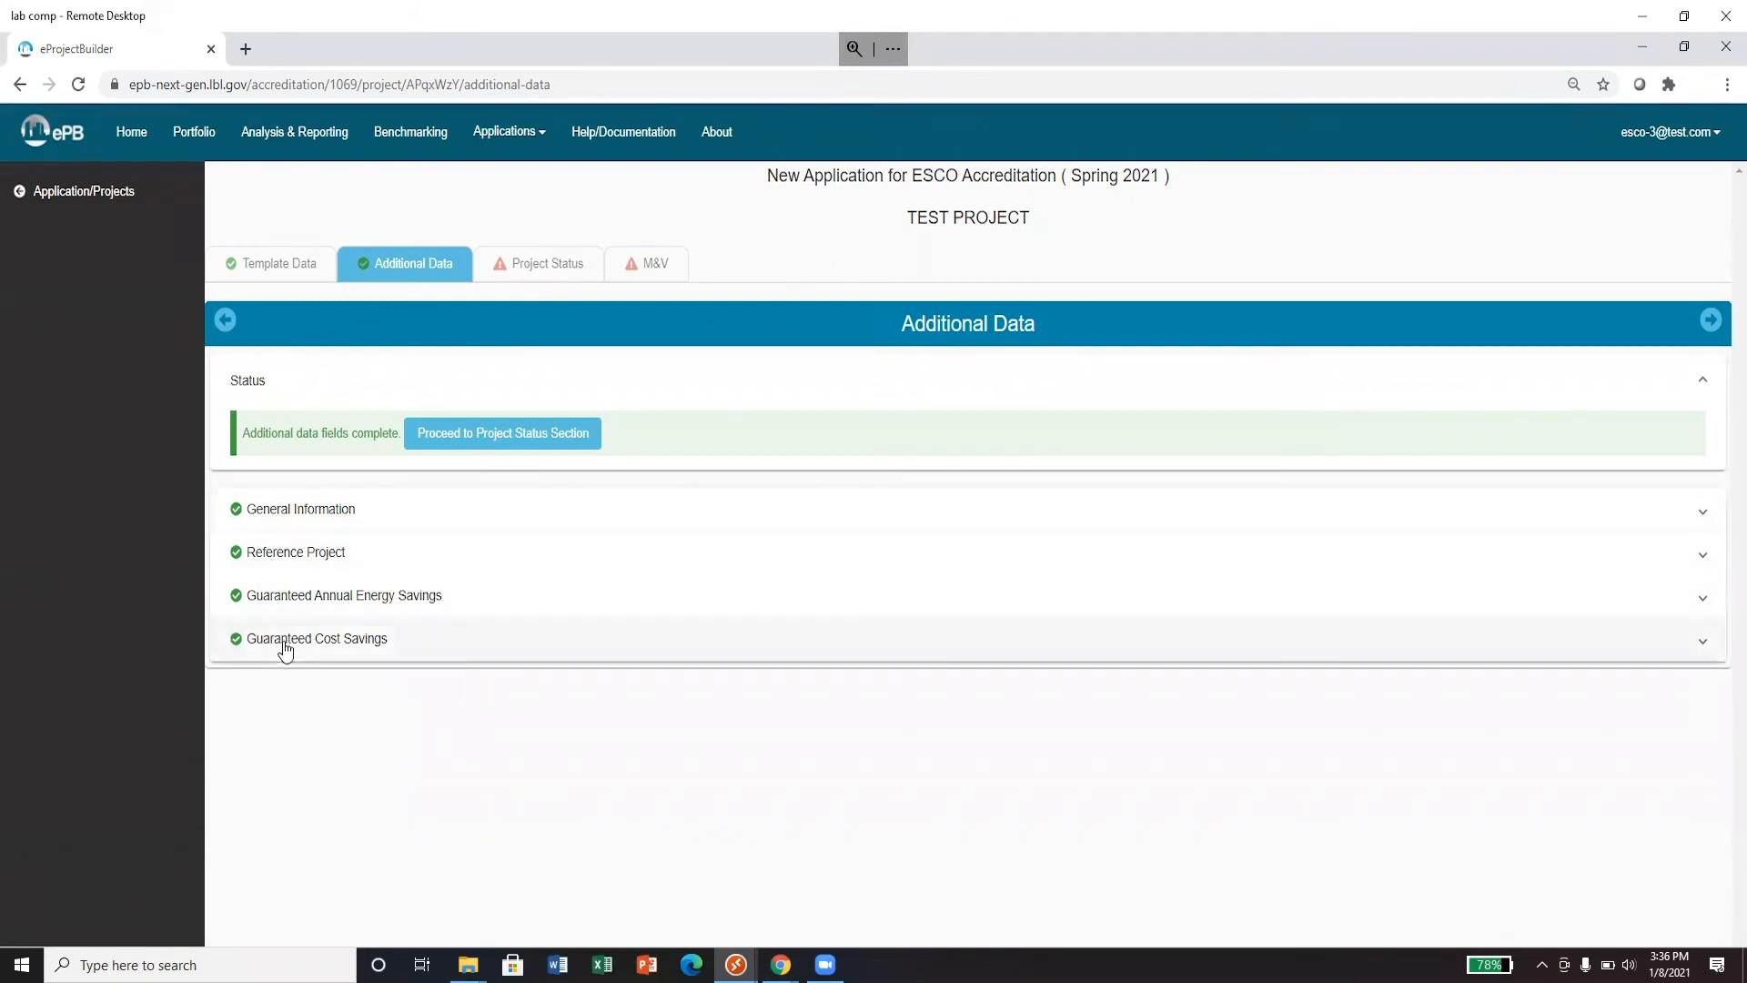
# - Approve TEST PROJECT in Project Status and continue to its M&V section
pyautogui.click(497, 437)
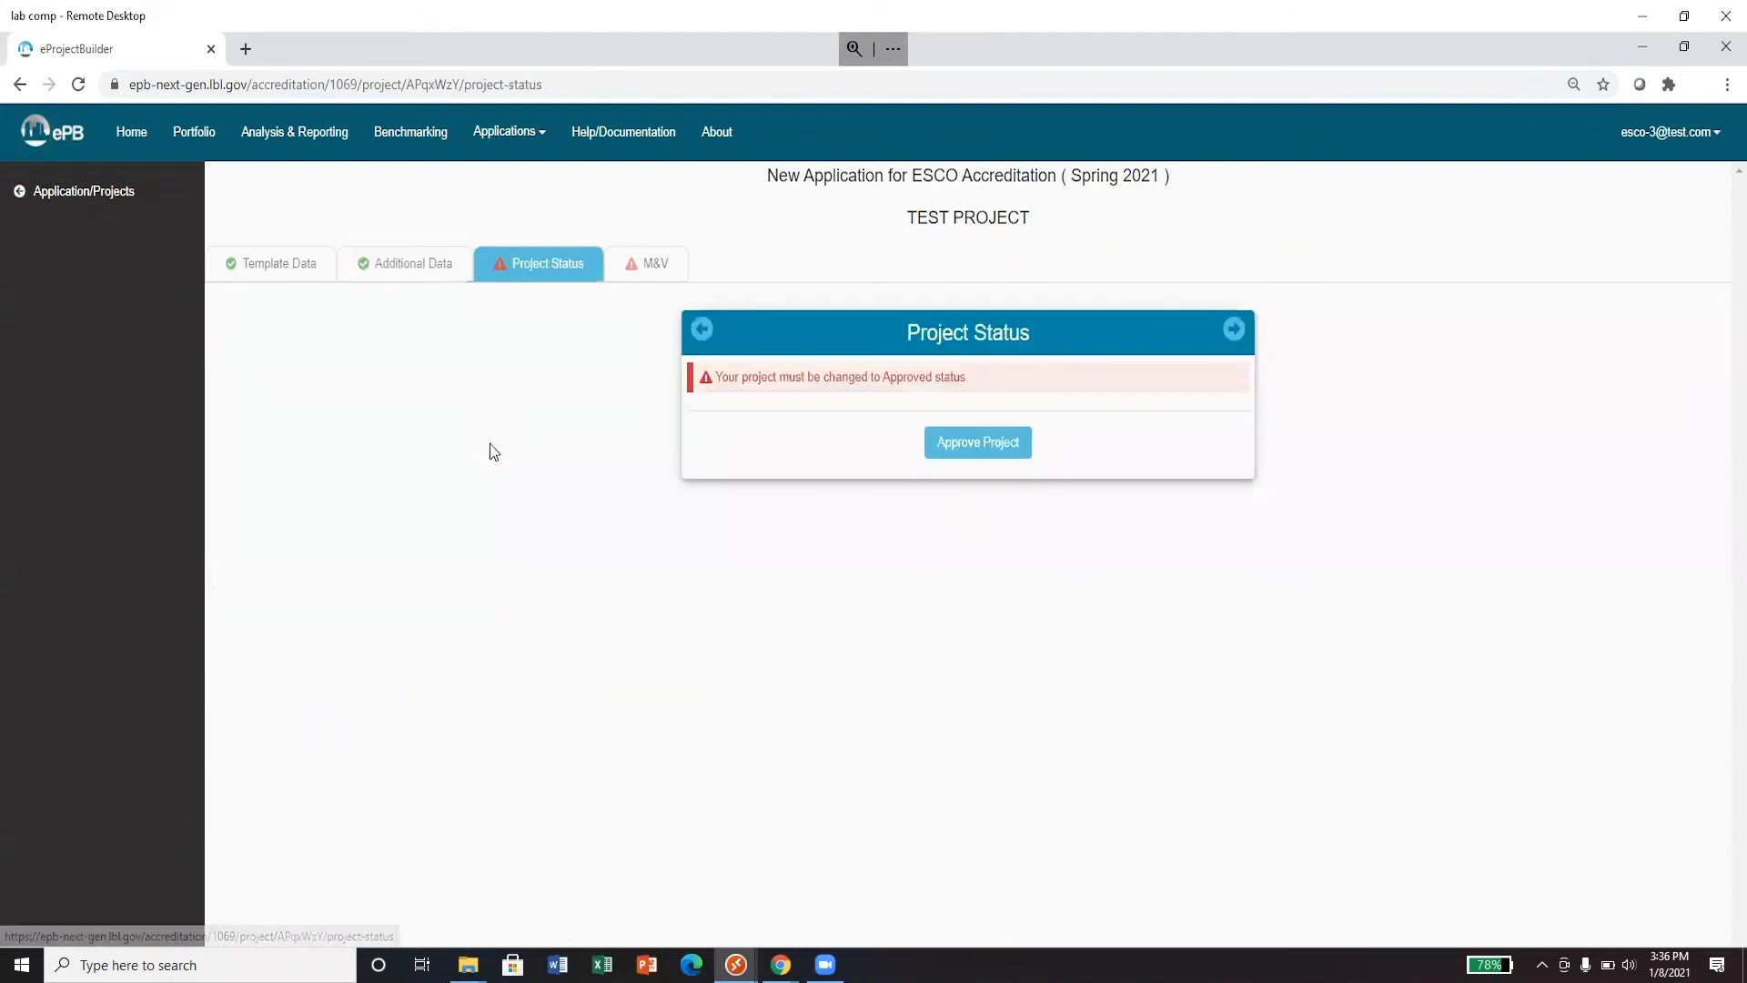
pyautogui.click(978, 446)
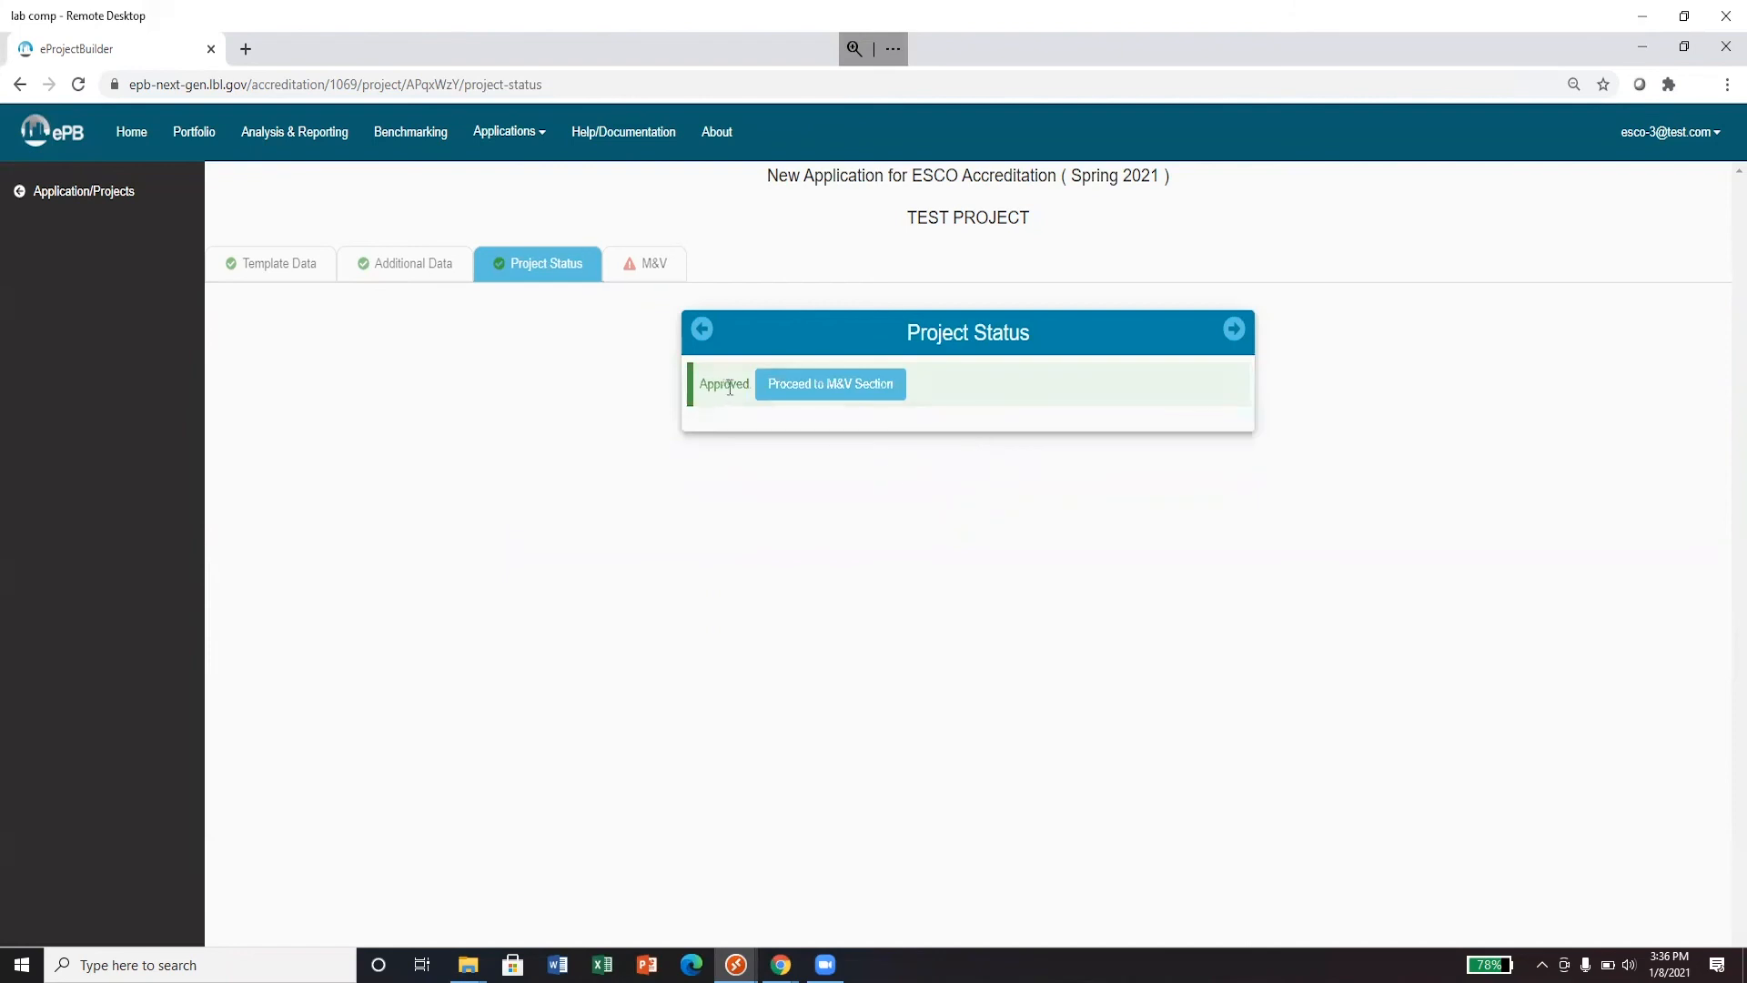
pyautogui.click(833, 405)
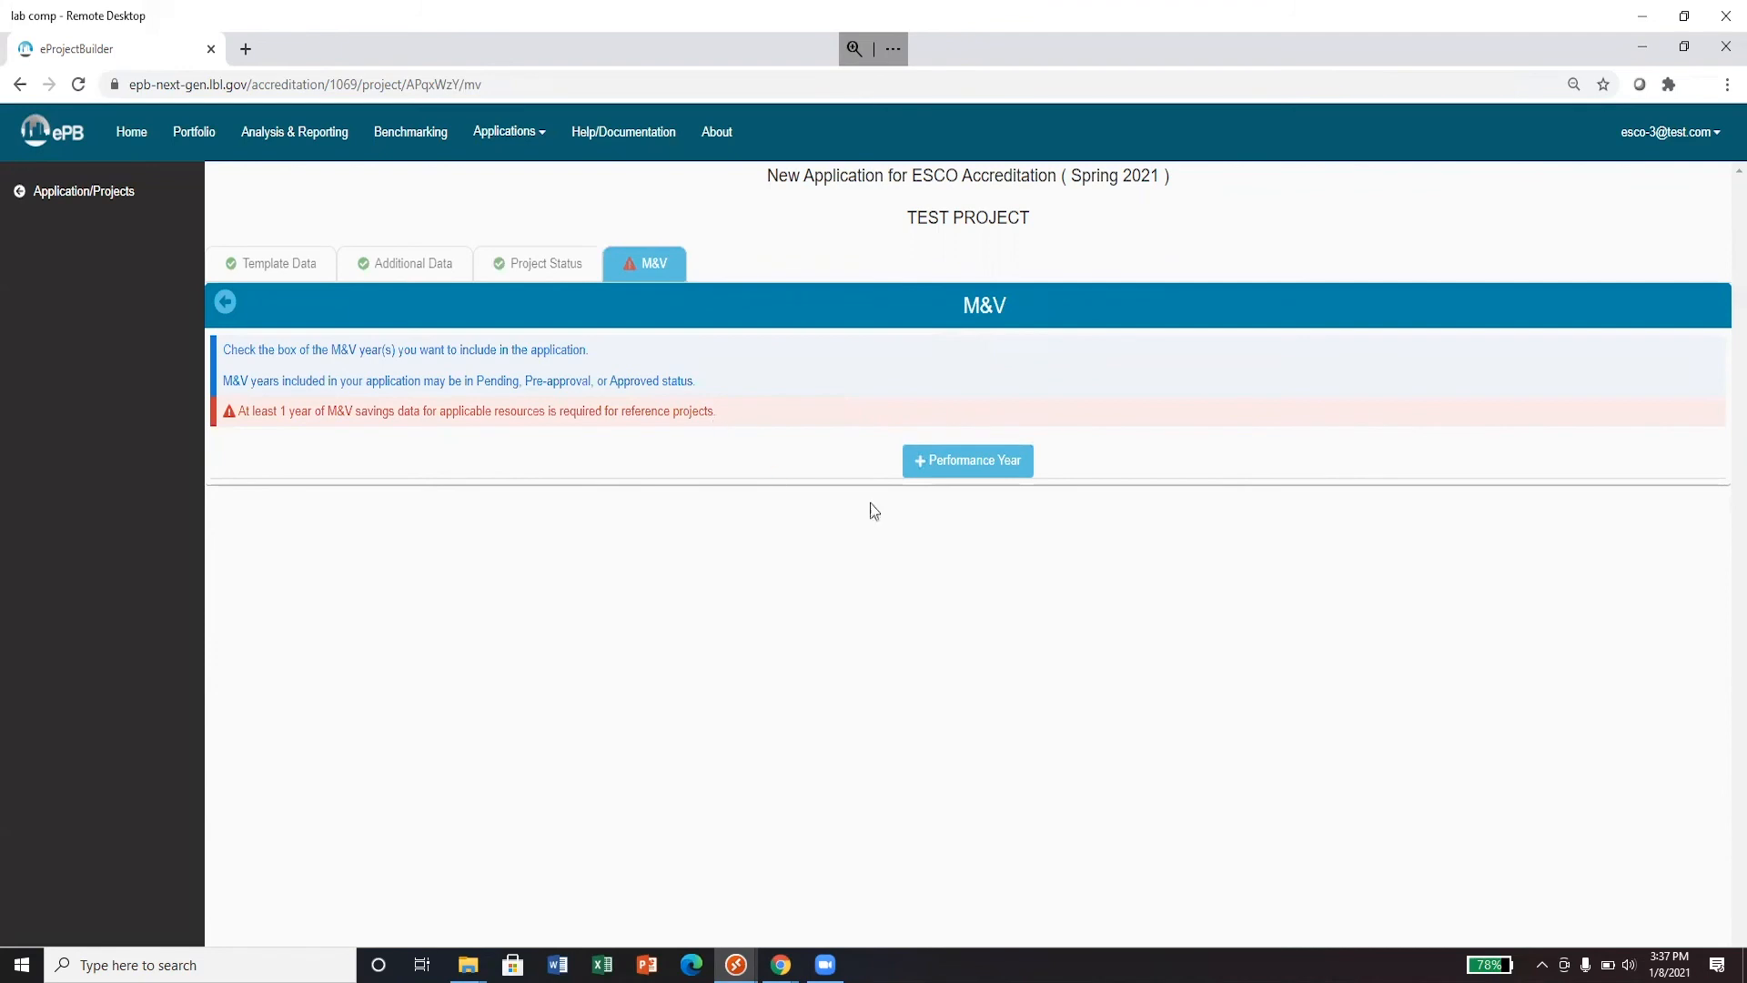
# - Add a Year 1 M&V performance year
pyautogui.click(968, 471)
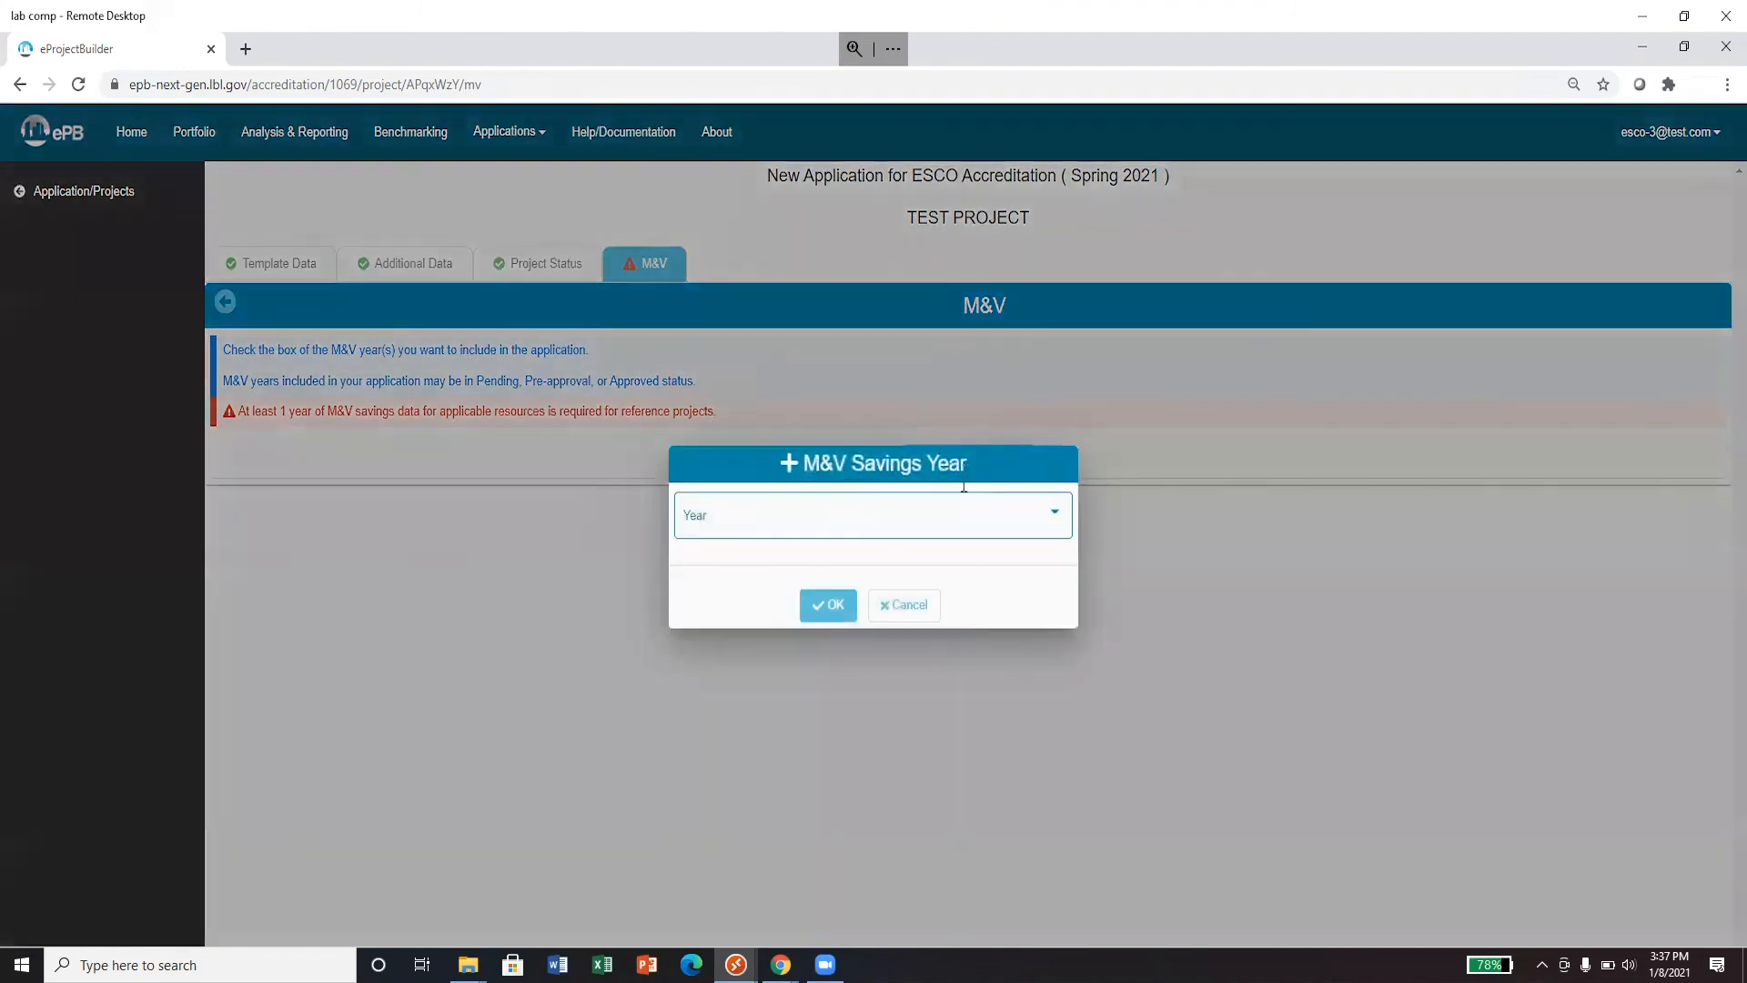
pyautogui.click(962, 527)
pyautogui.click(961, 530)
pyautogui.click(823, 605)
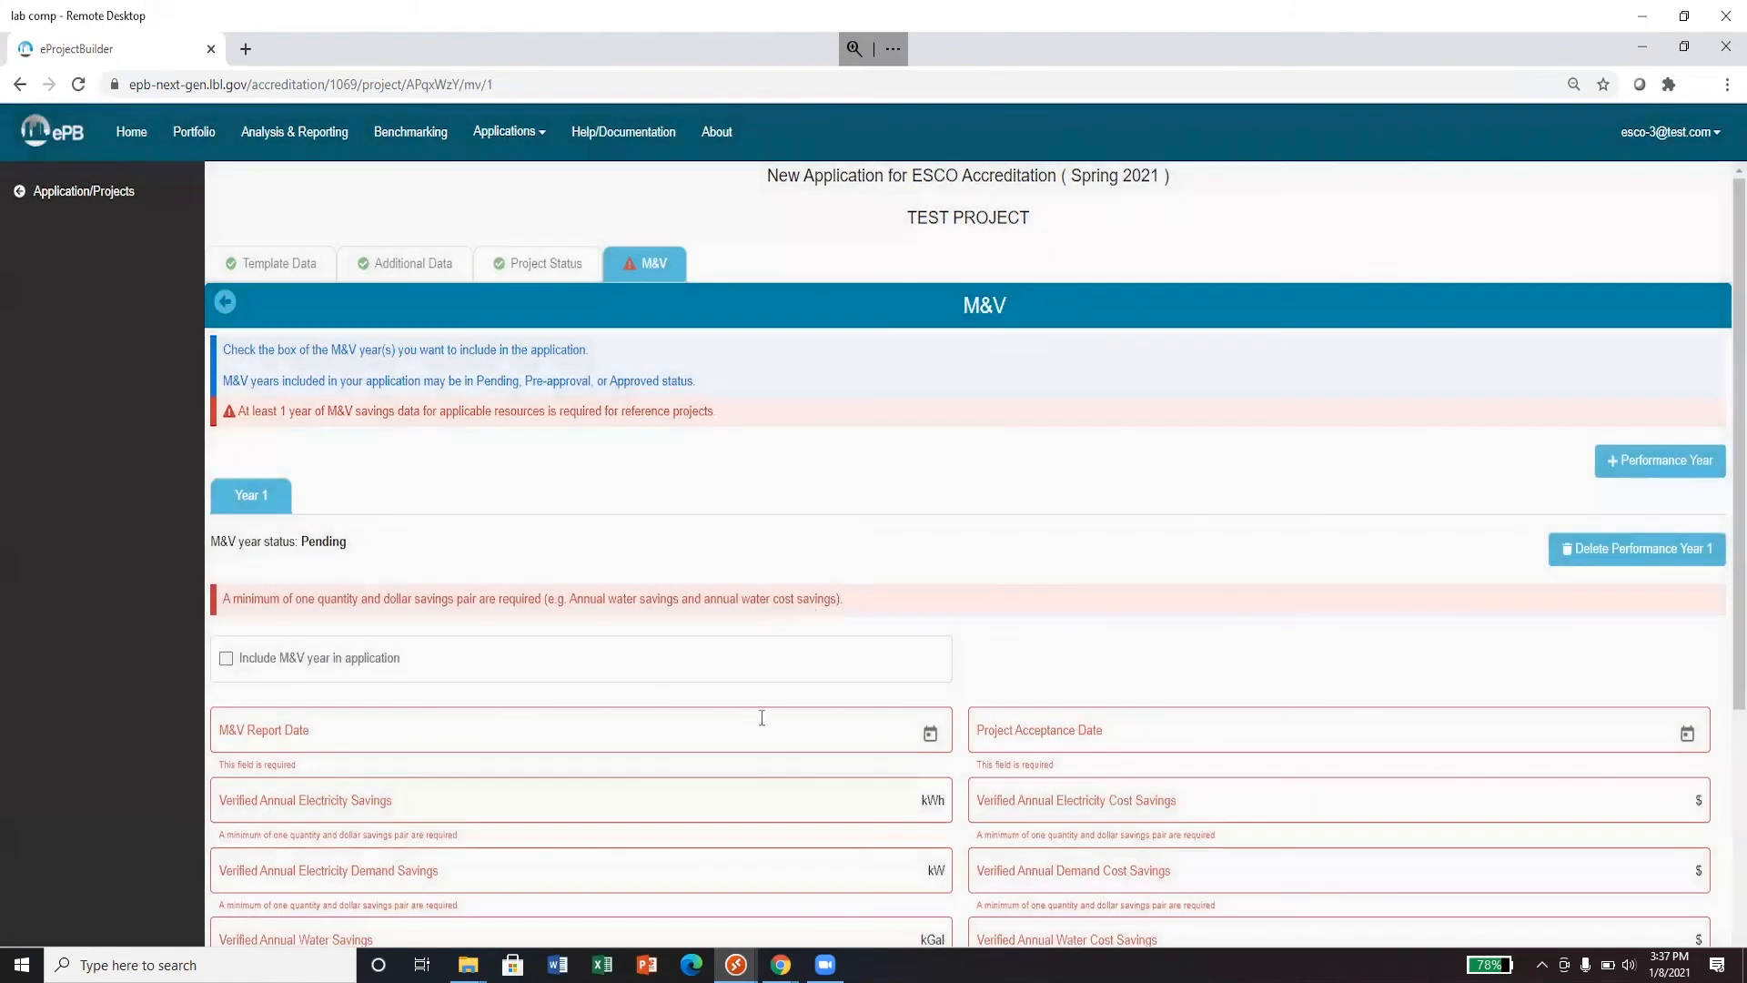
# - Enter report date 1/8/2021, acceptance date 01/01/2019, 1234 kWh and $1234 savings; include Year 1
pyautogui.click(929, 740)
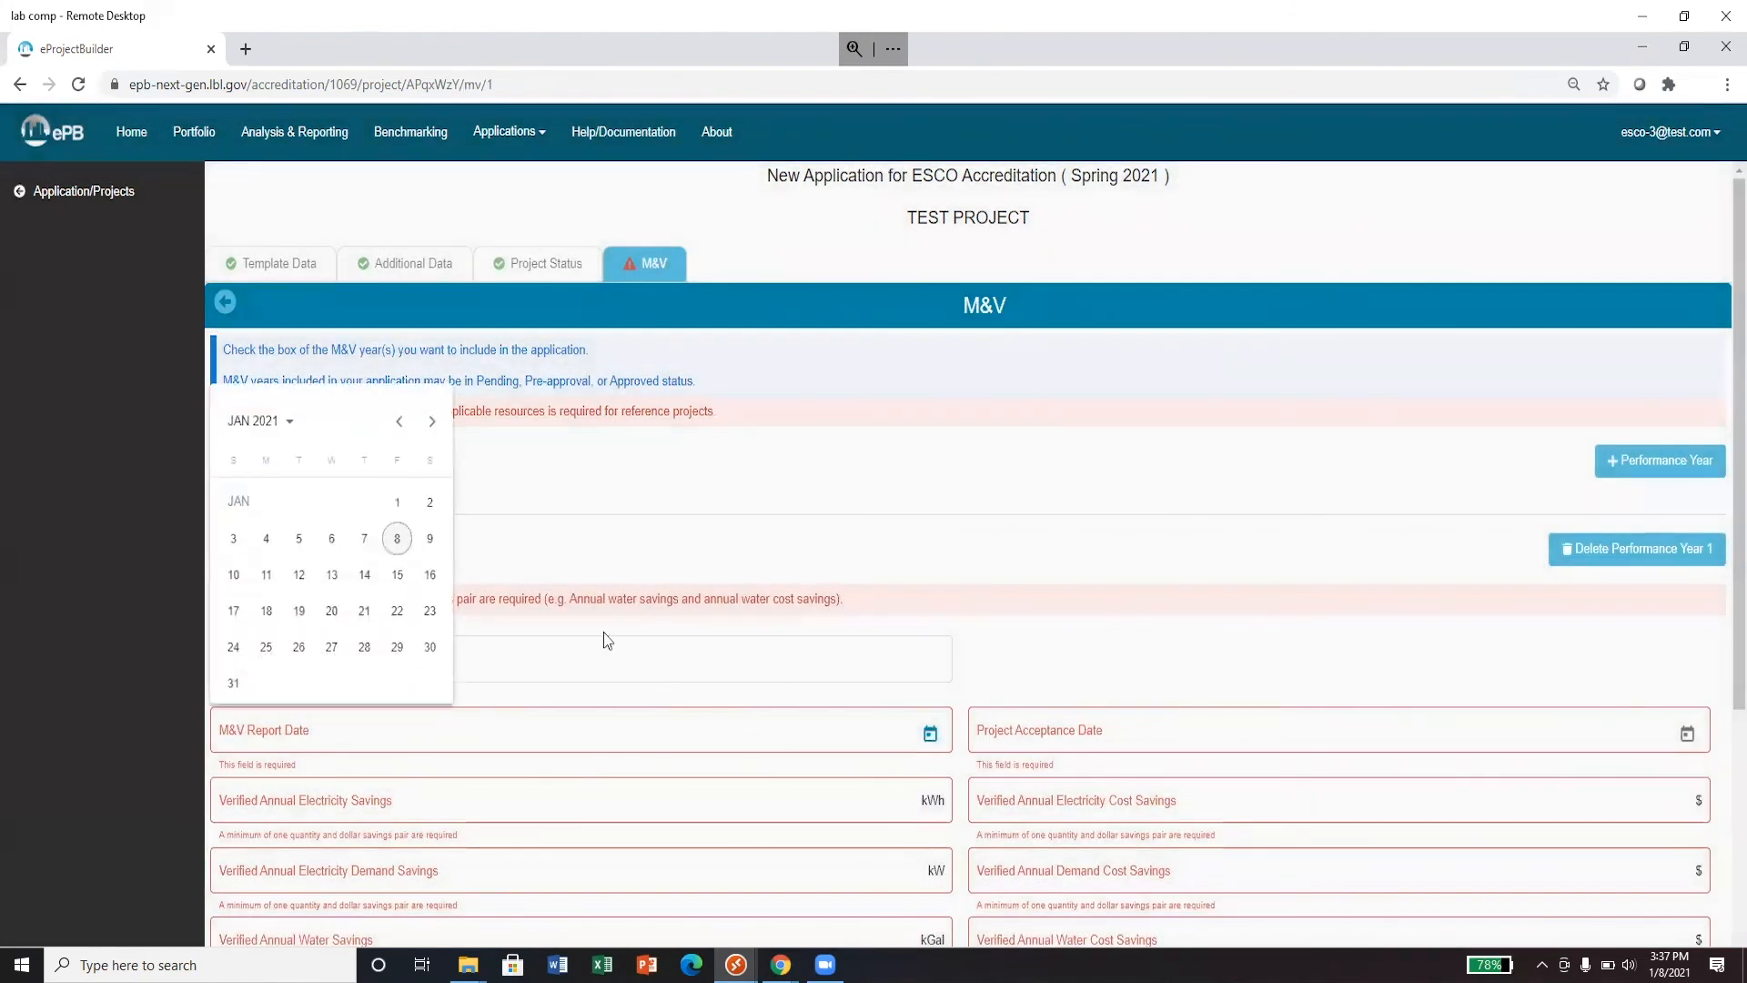
pyautogui.click(398, 541)
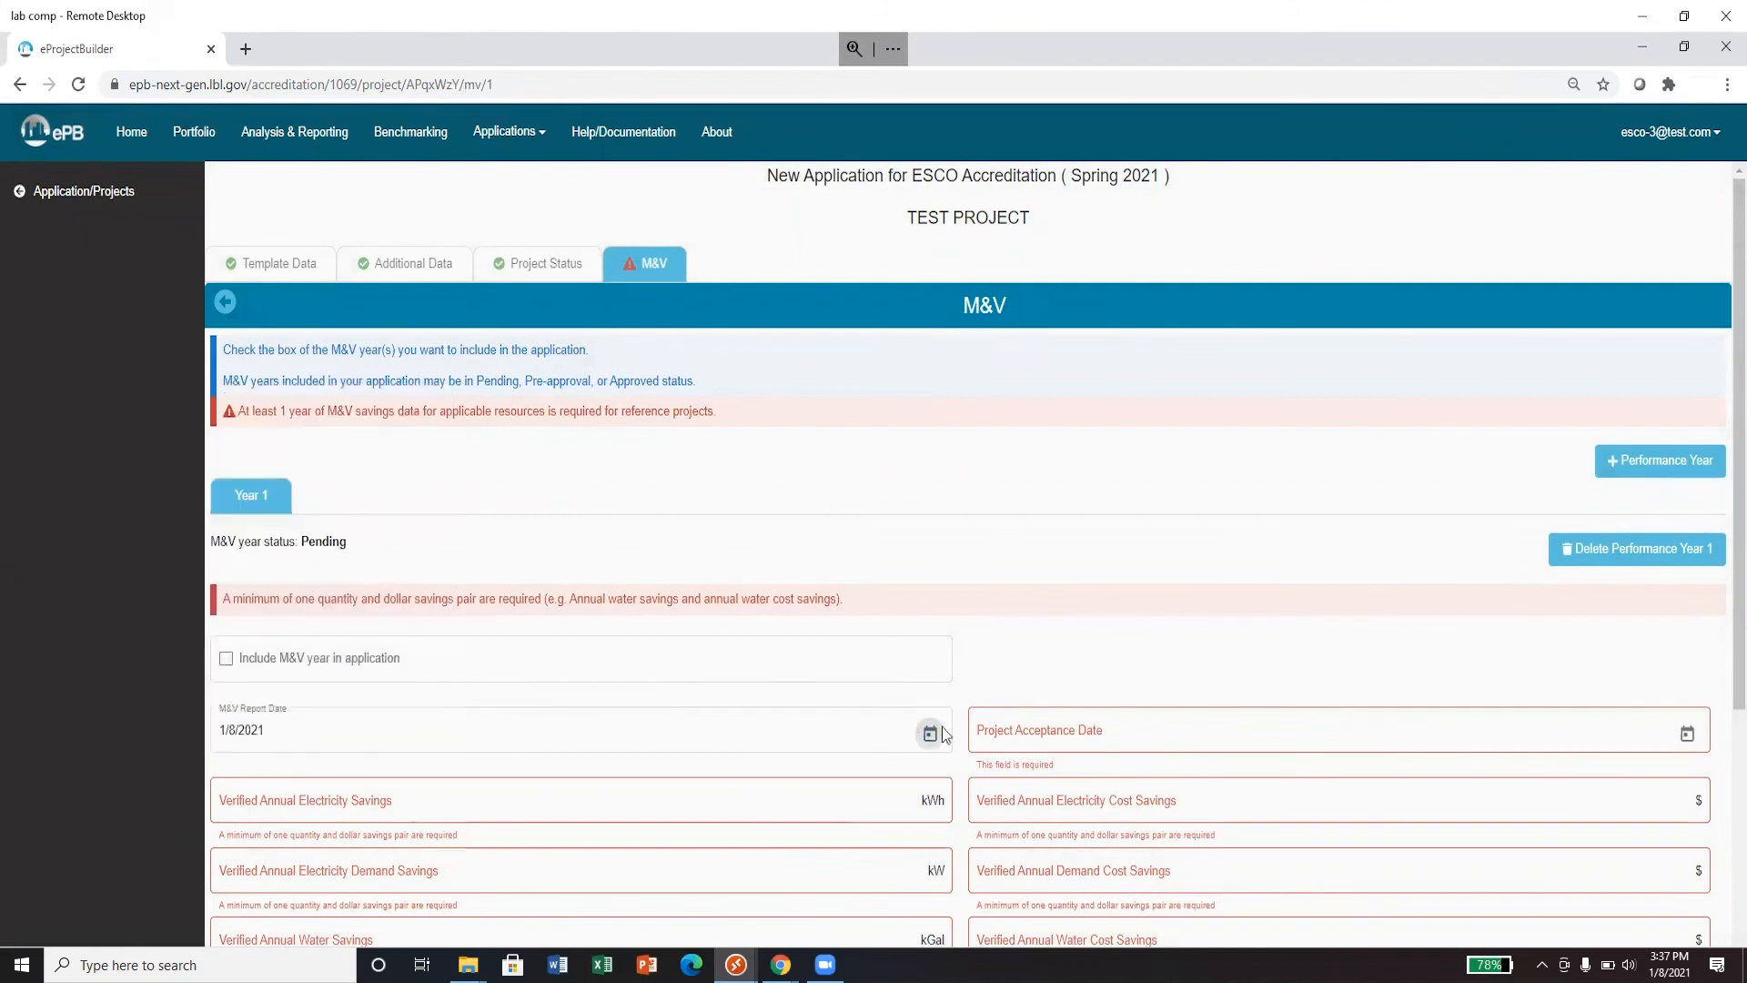
pyautogui.click(997, 731)
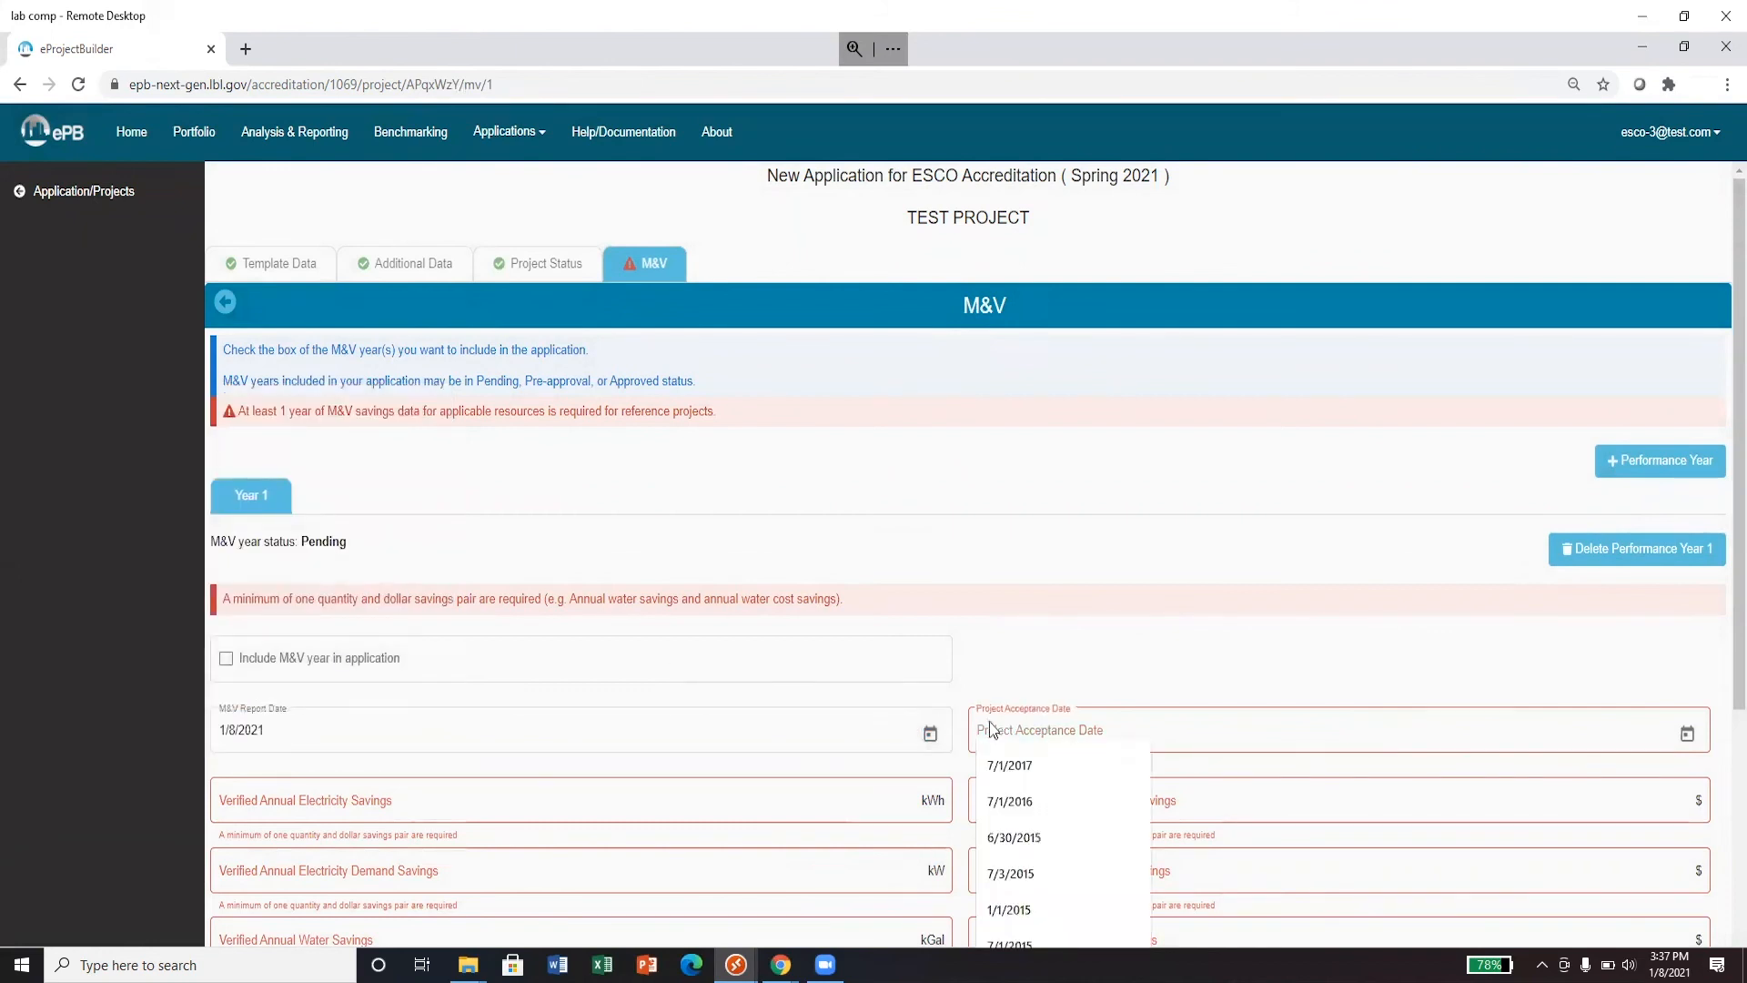
pyautogui.write('01/01/')
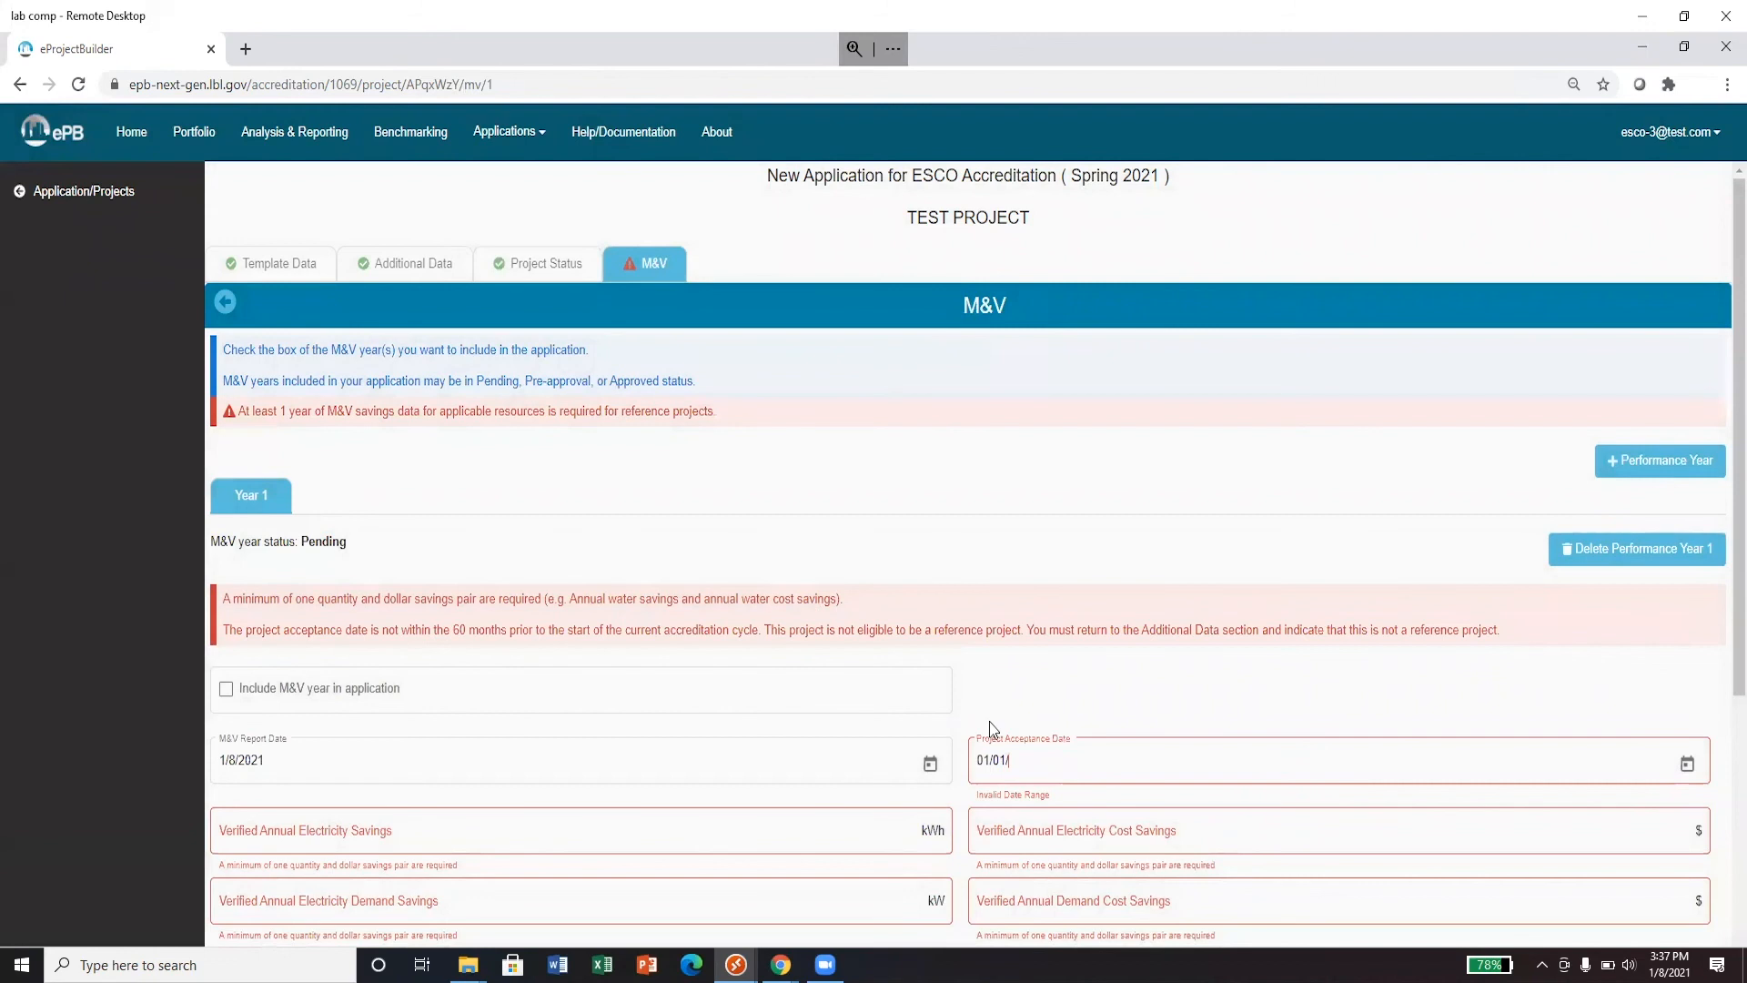
pyautogui.write('2019')
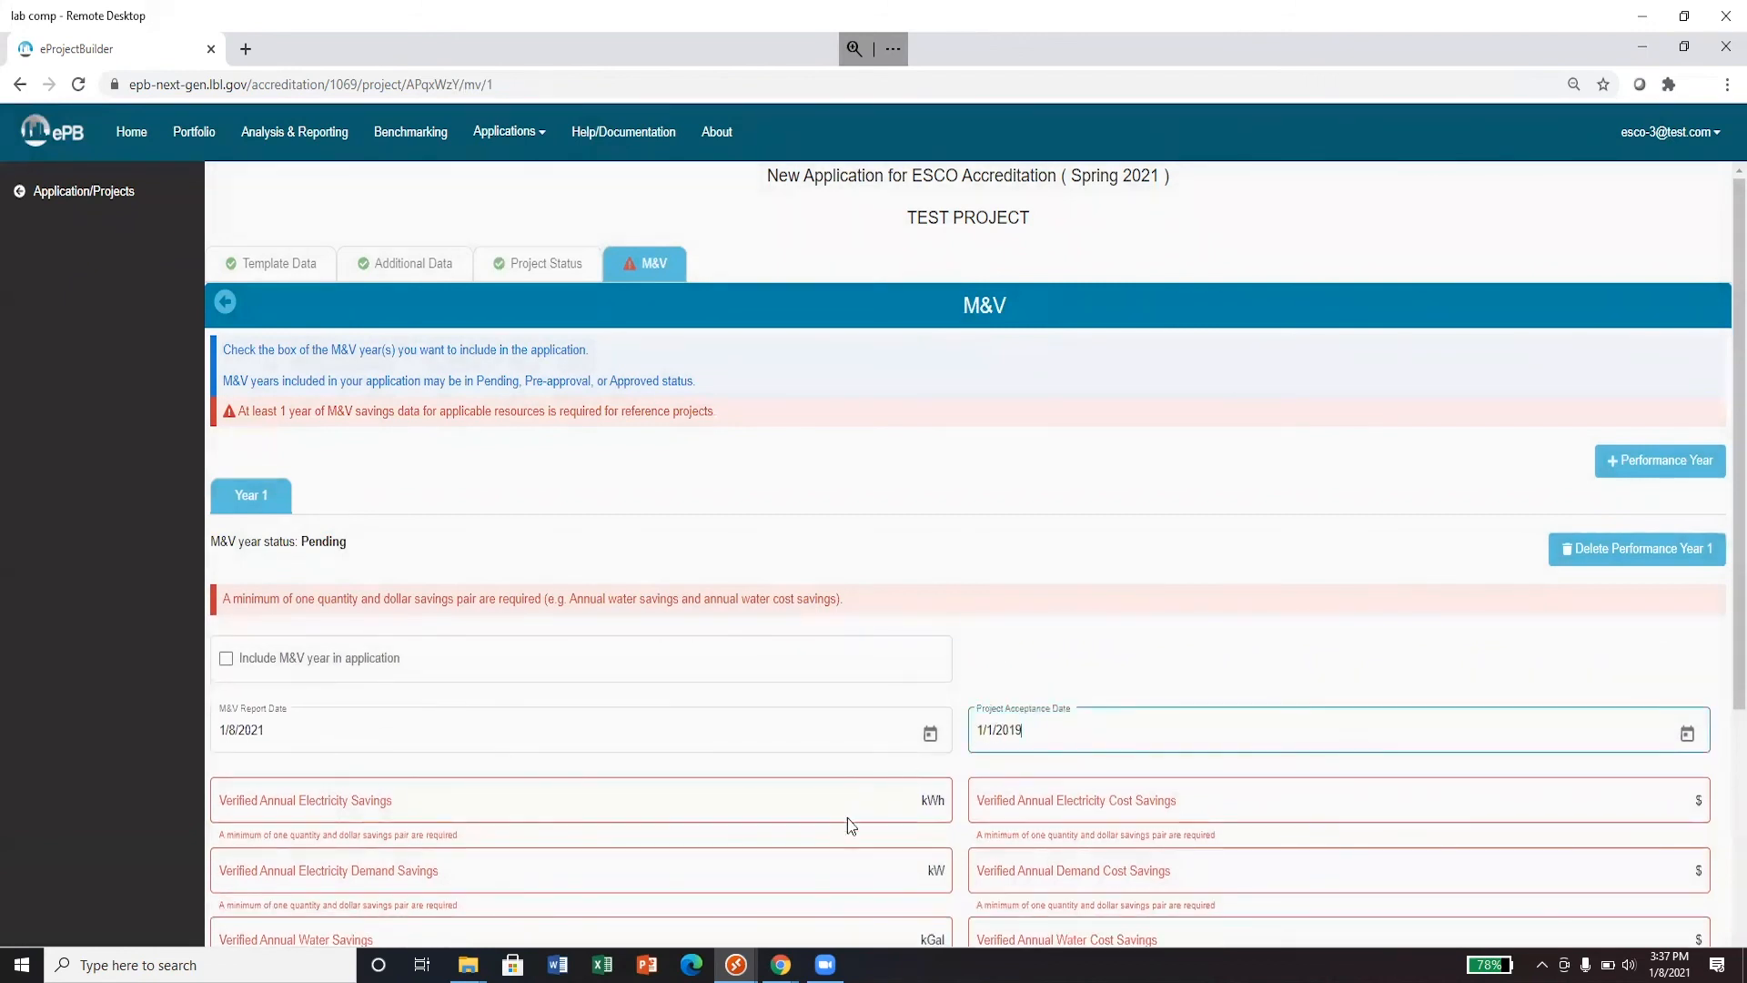
pyautogui.click(821, 808)
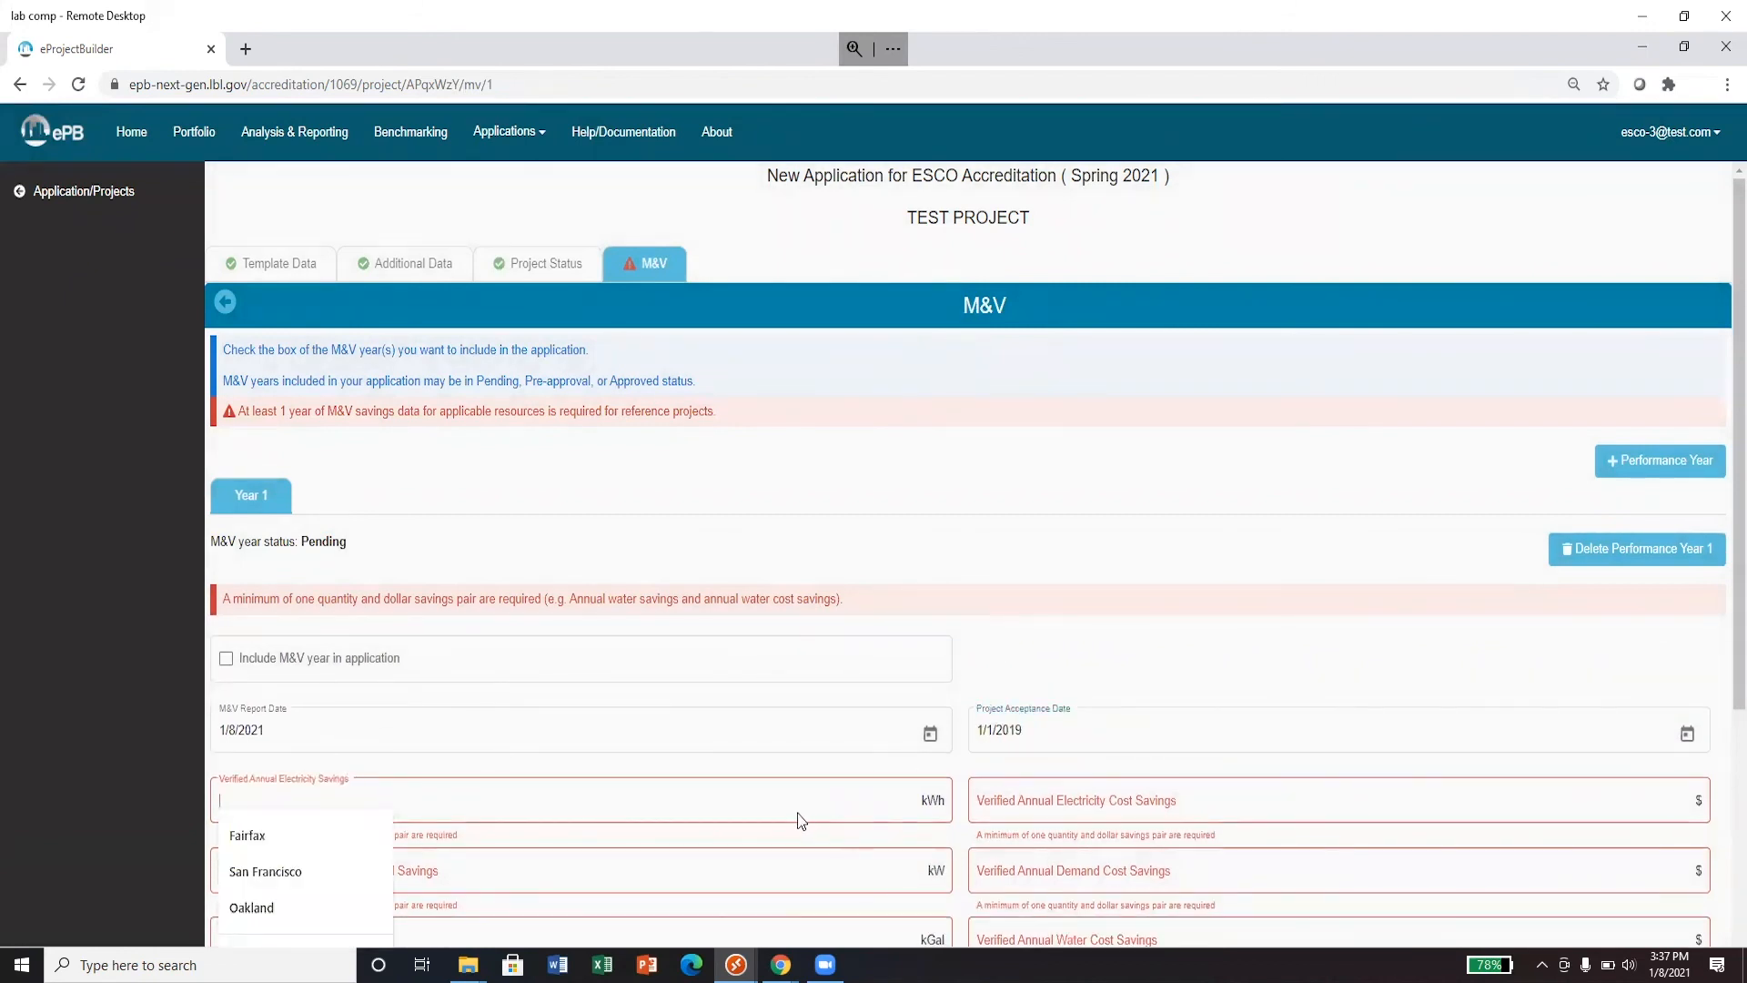
pyautogui.write('1234')
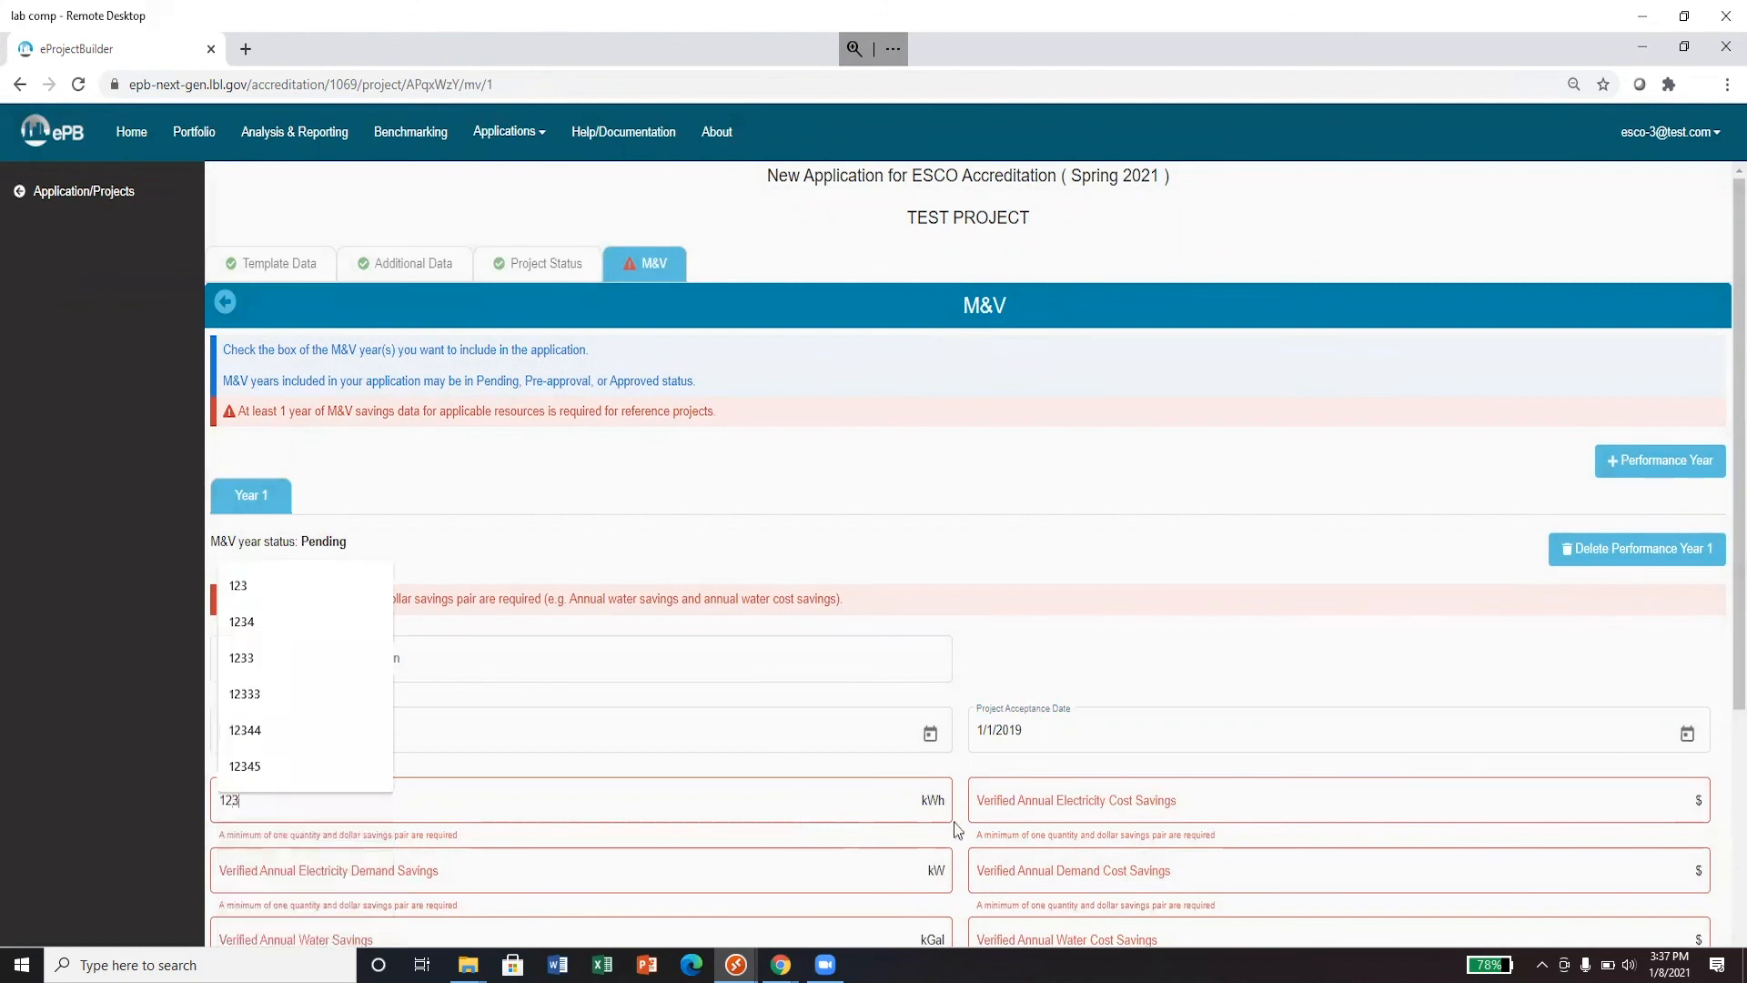
pyautogui.click(1042, 818)
pyautogui.write('1234')
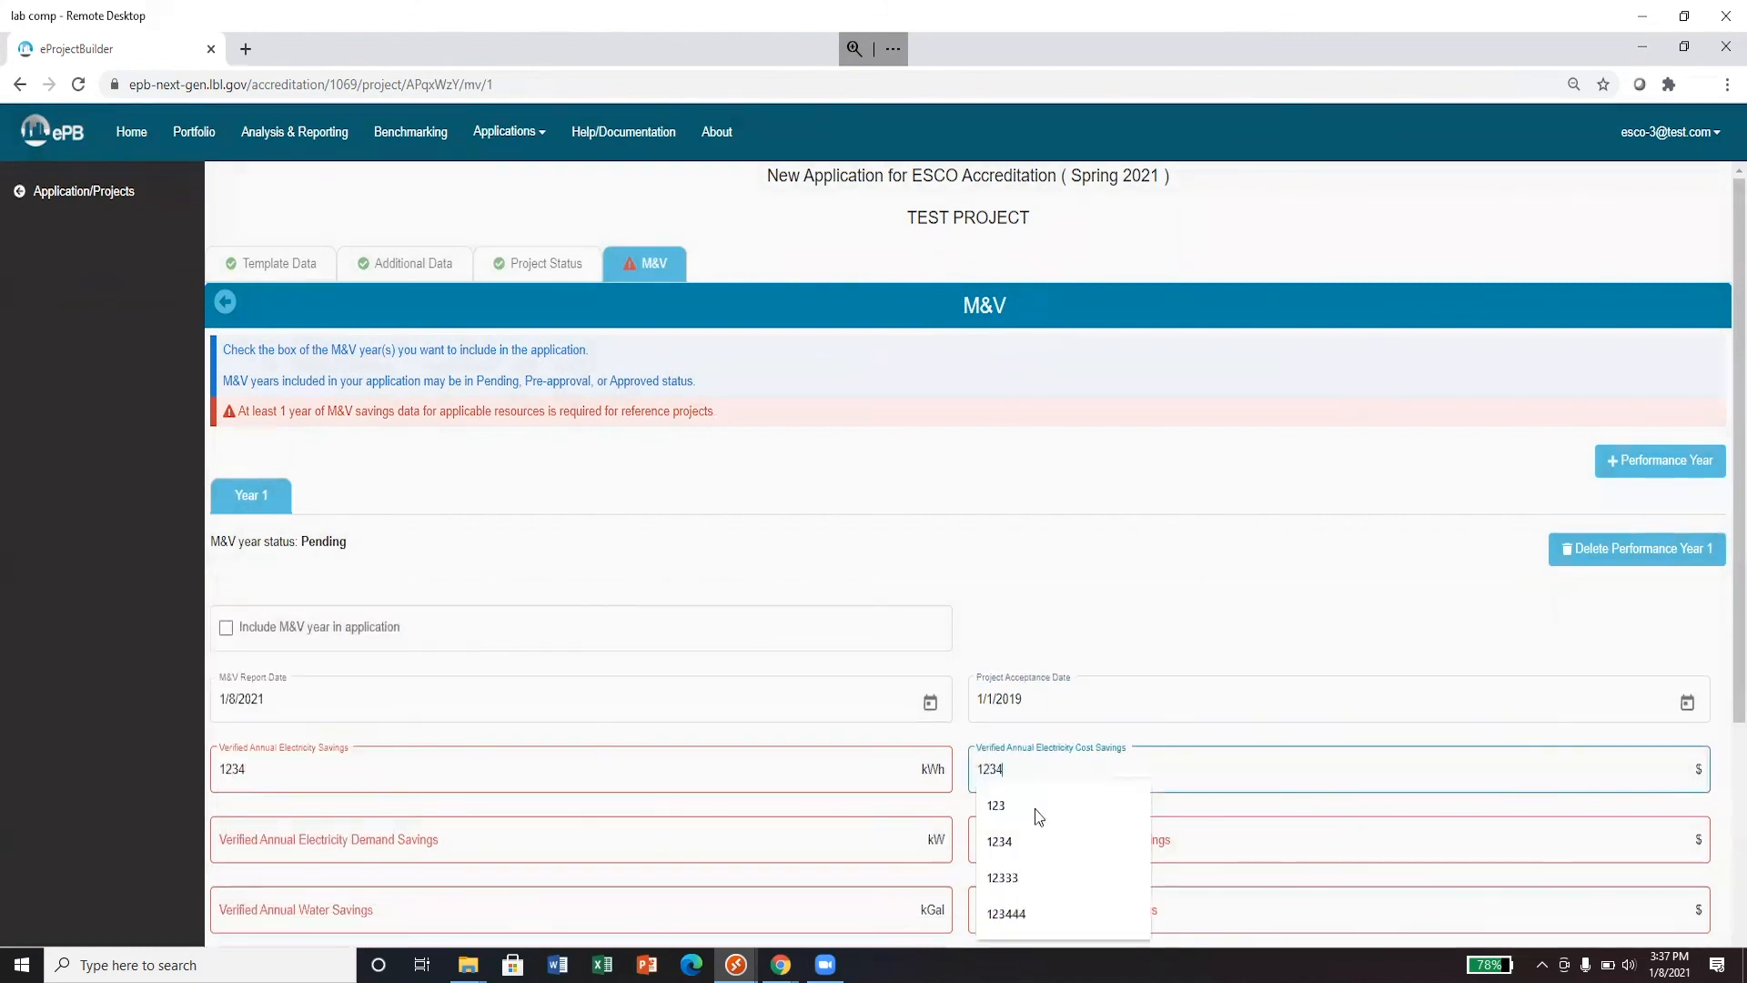
pyautogui.click(1061, 738)
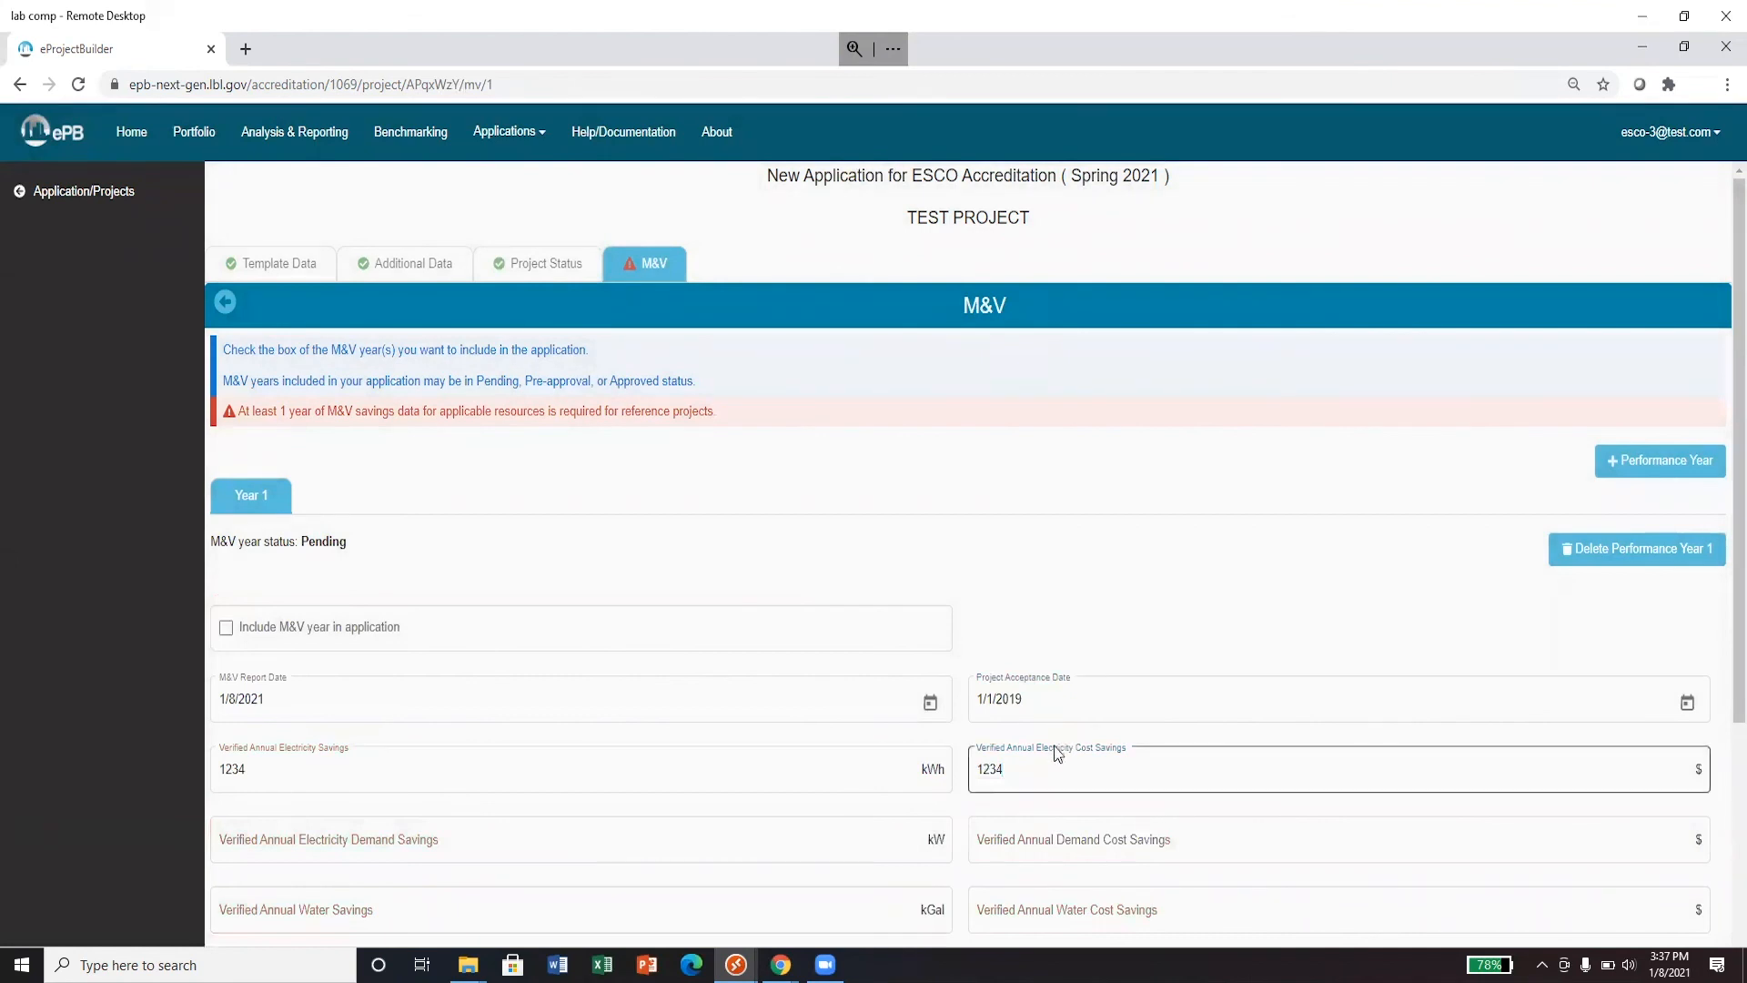
pyautogui.click(226, 636)
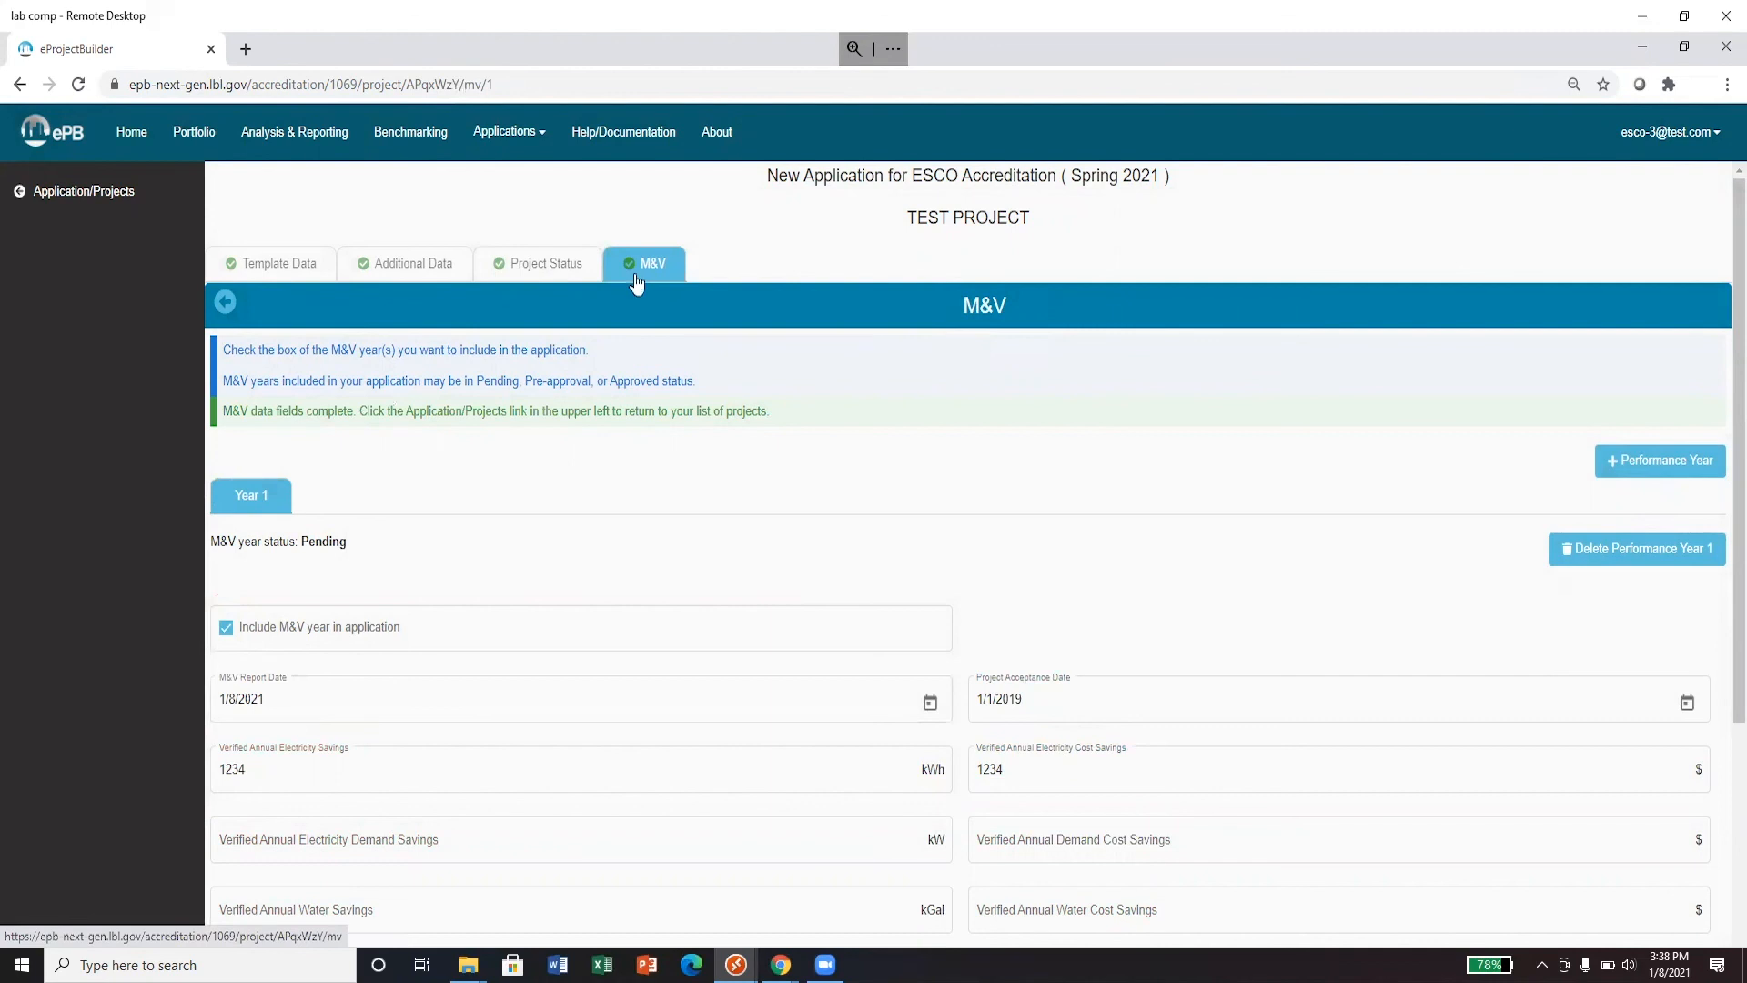
# - Submit the Spring 2021 application to the accreditation committee and confirm it
pyautogui.click(78, 202)
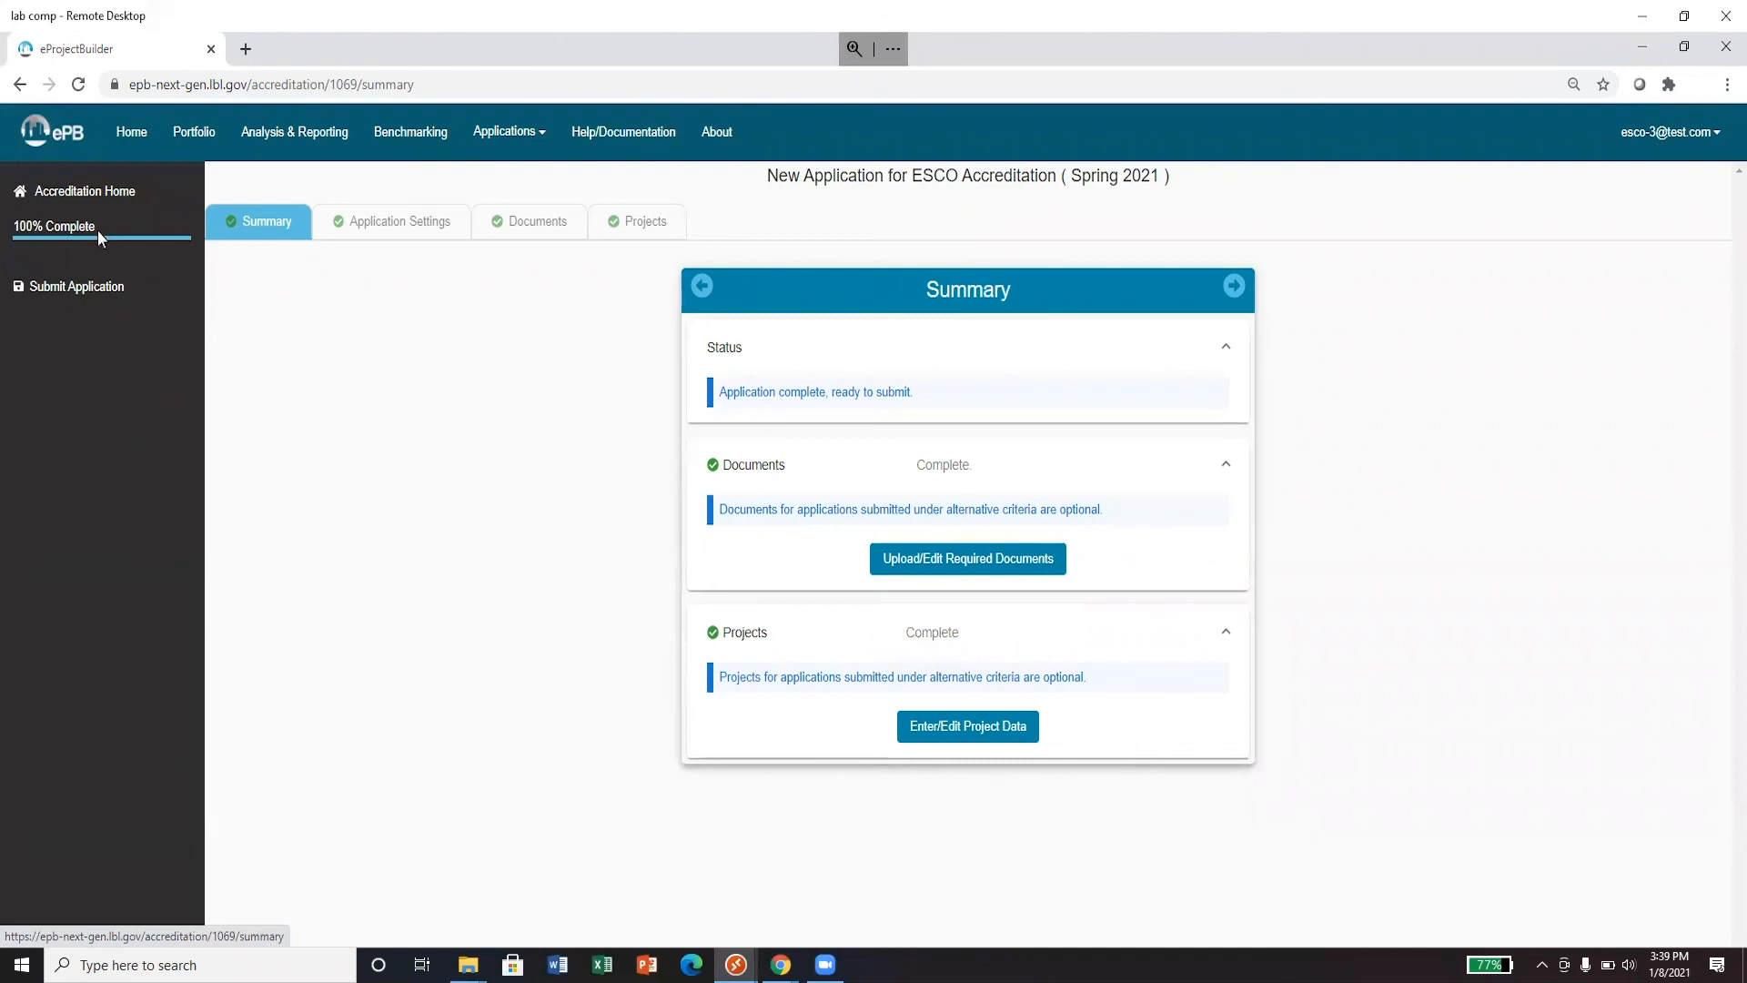
pyautogui.click(71, 289)
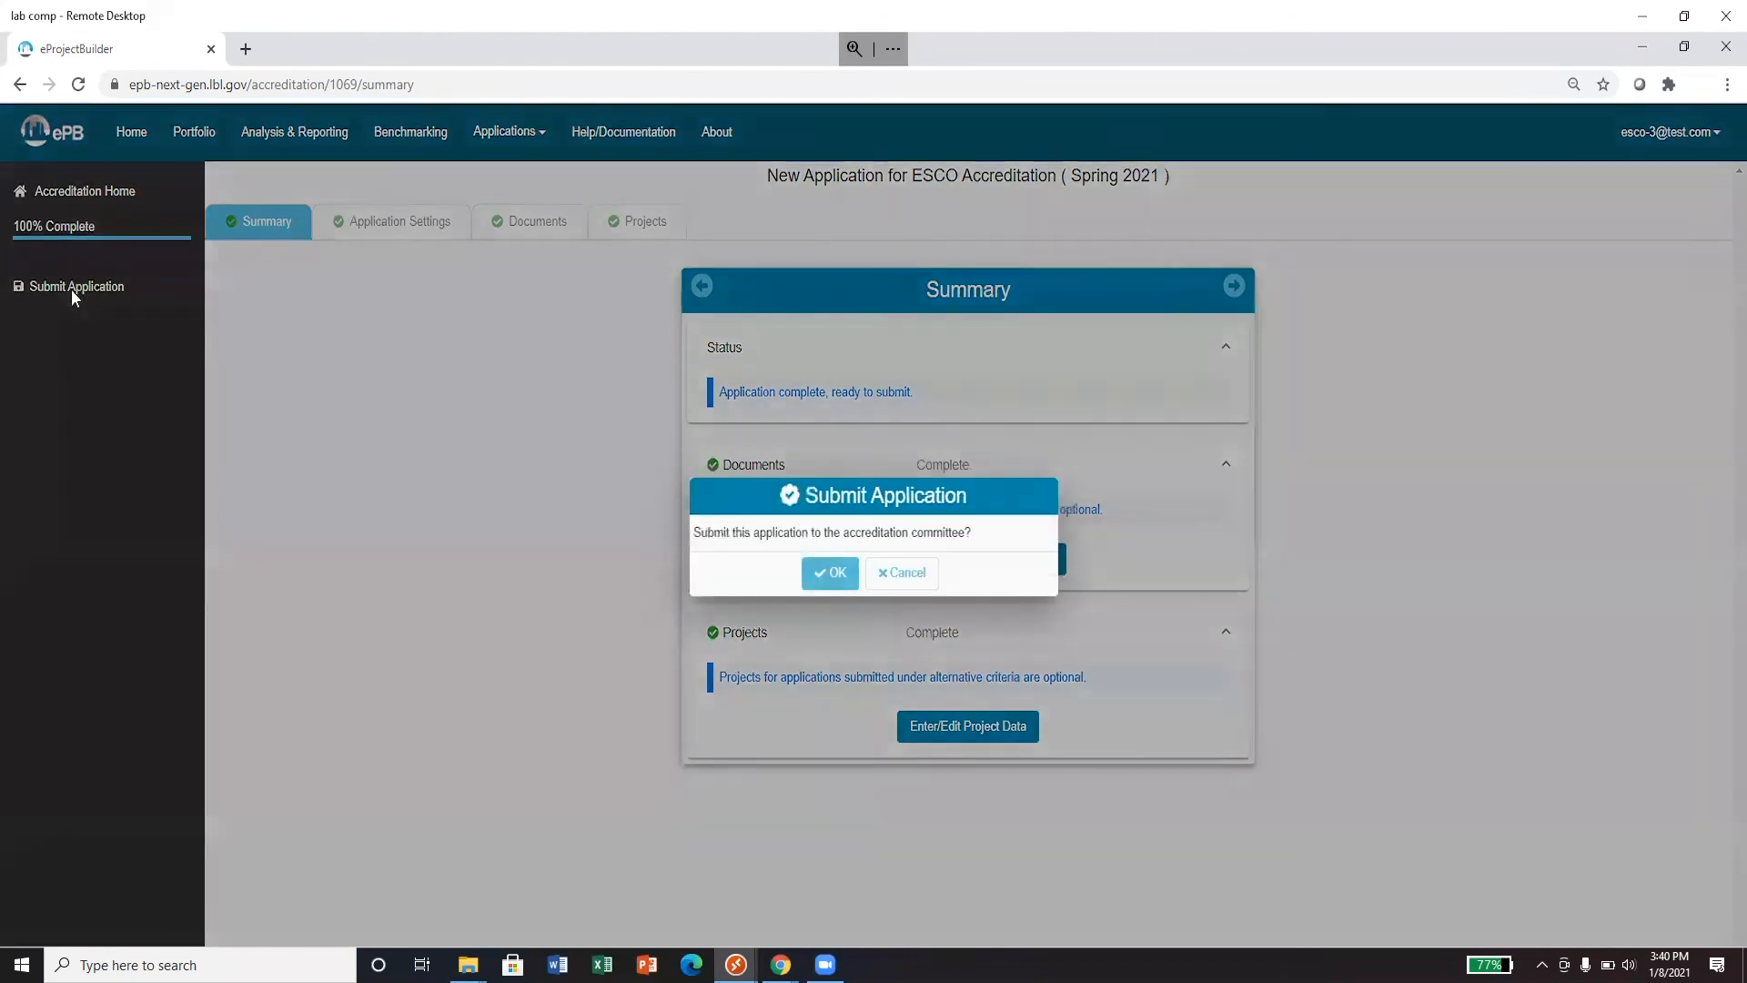
pyautogui.click(828, 583)
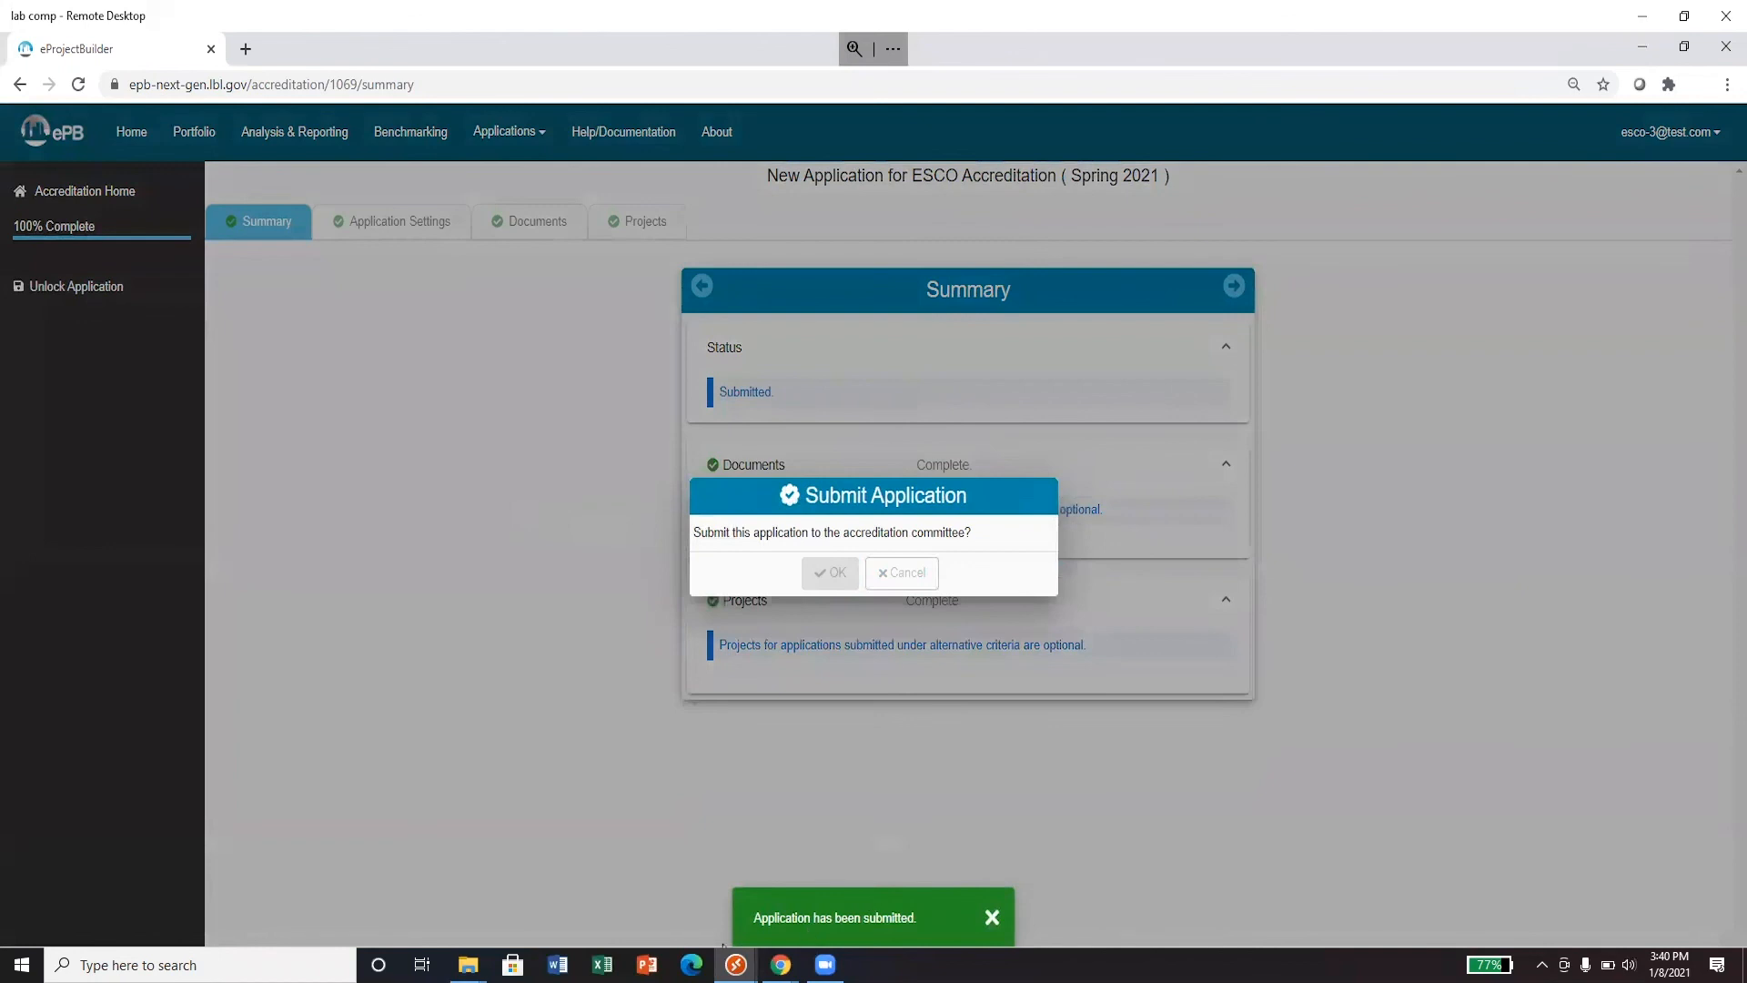